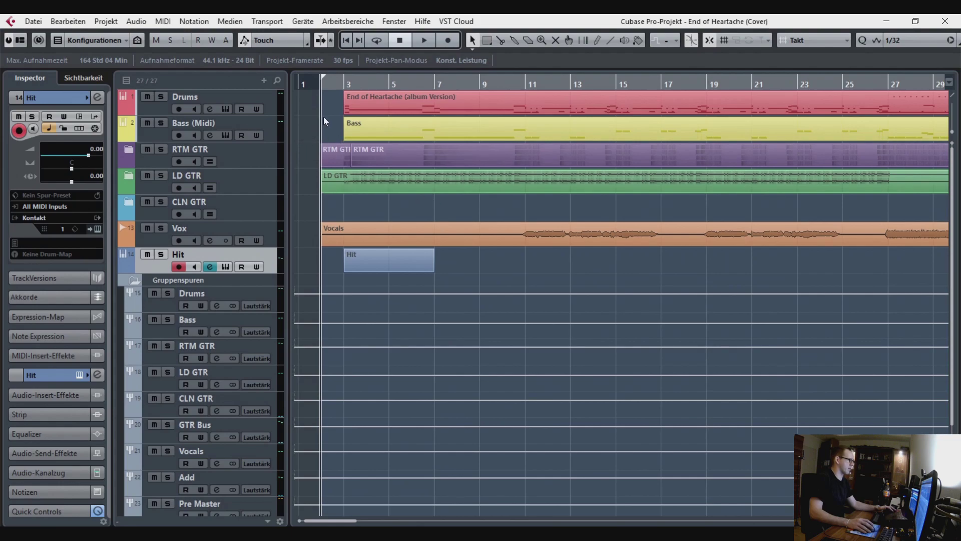
Open the Drums track's Superior Drummer 3 instrument, view the drum kit and close its window
click(161, 110)
click(97, 228)
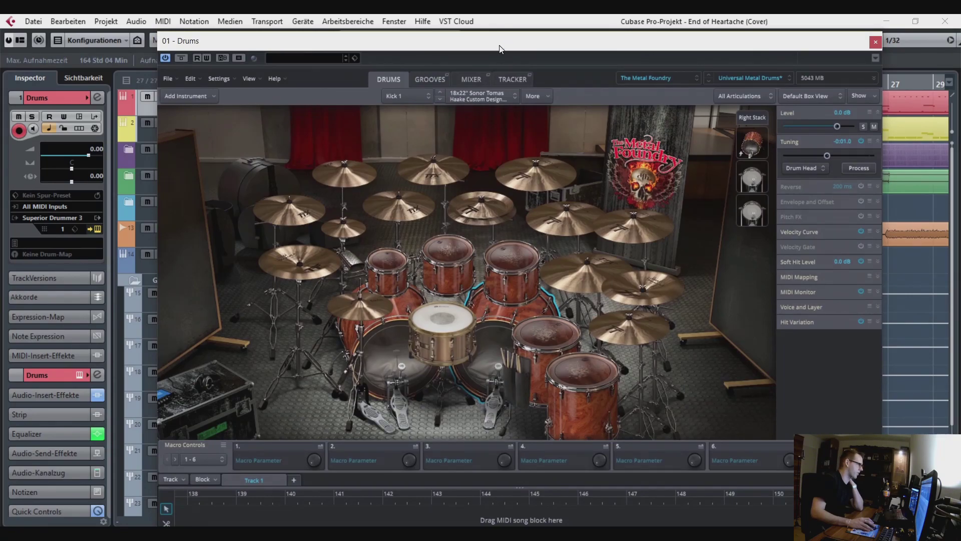
drag(499, 49, 960, 88)
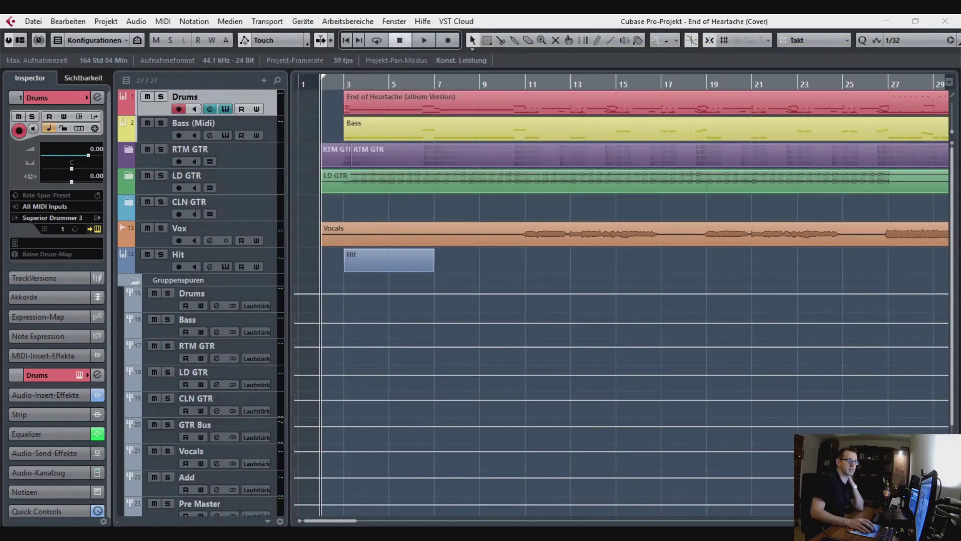
Solo the Drums track, play it from bar 11, and stop playback and clear the solo
click(161, 98)
click(525, 80)
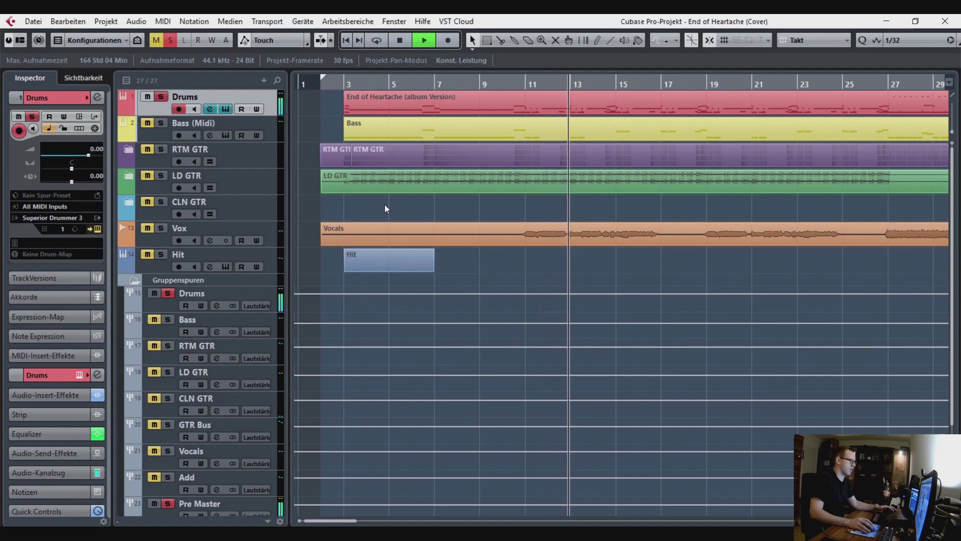
key(space)
click(158, 96)
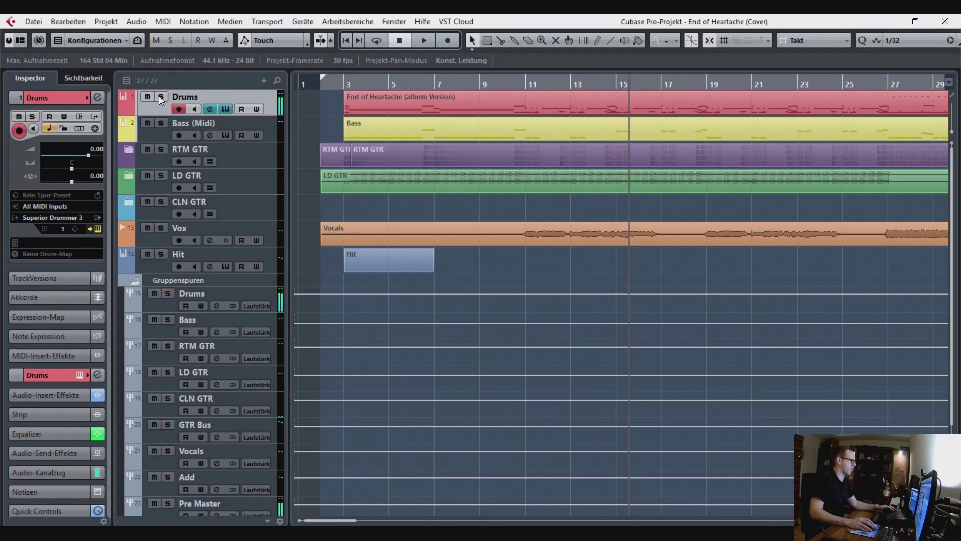
Play the full mix from about bar 11, muting the Vox track during playback, and stop
click(529, 83)
key(space)
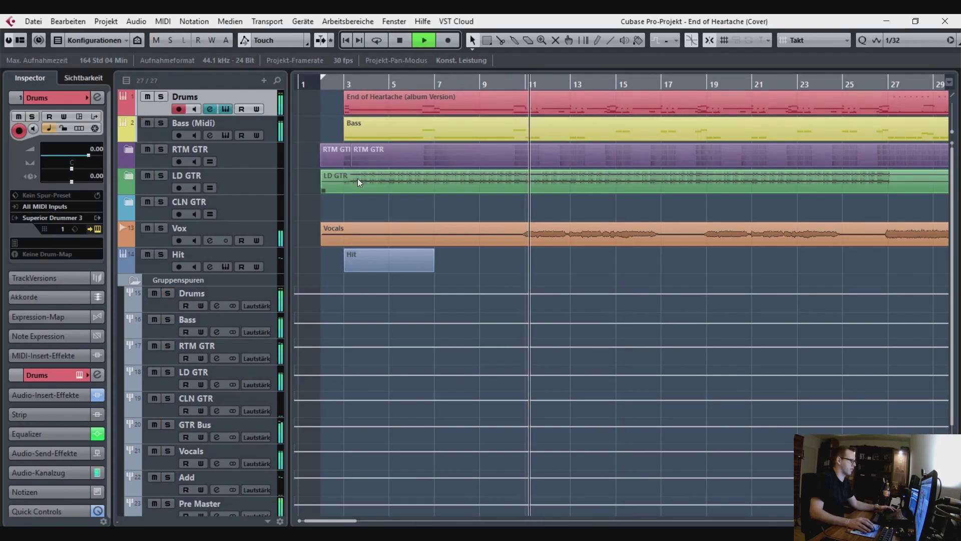
click(149, 228)
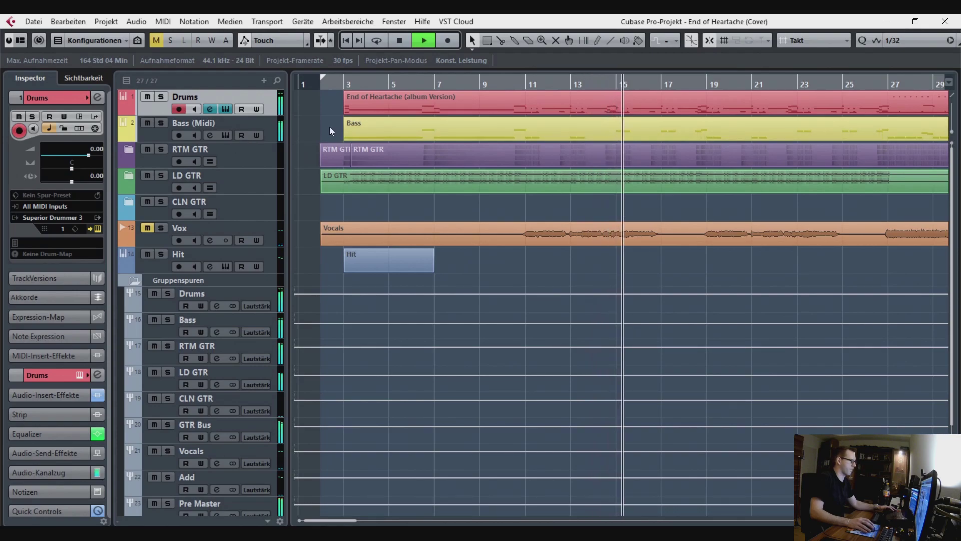
key(space)
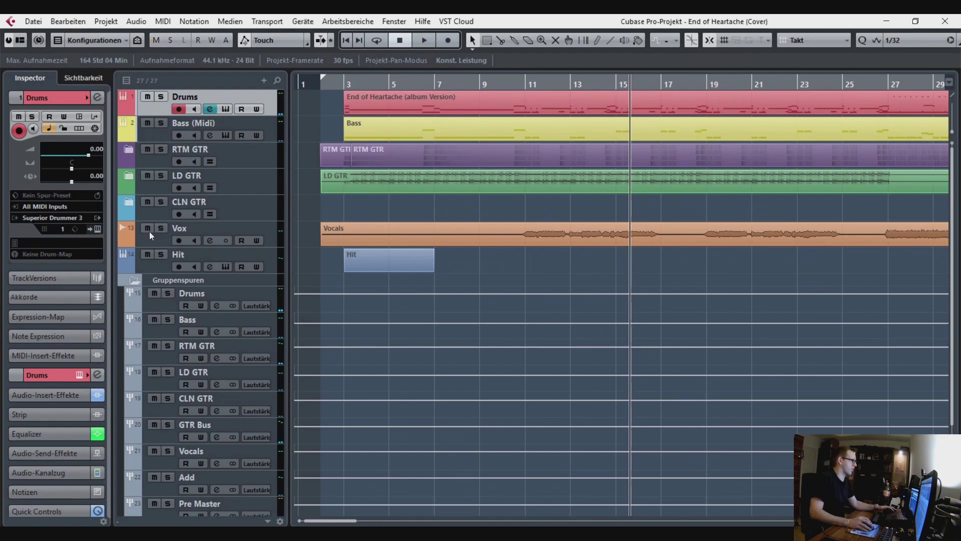
Open the Bass (Midi) track's Kontakt instrument, view The Avalanche Bass_DI and close the window
click(156, 133)
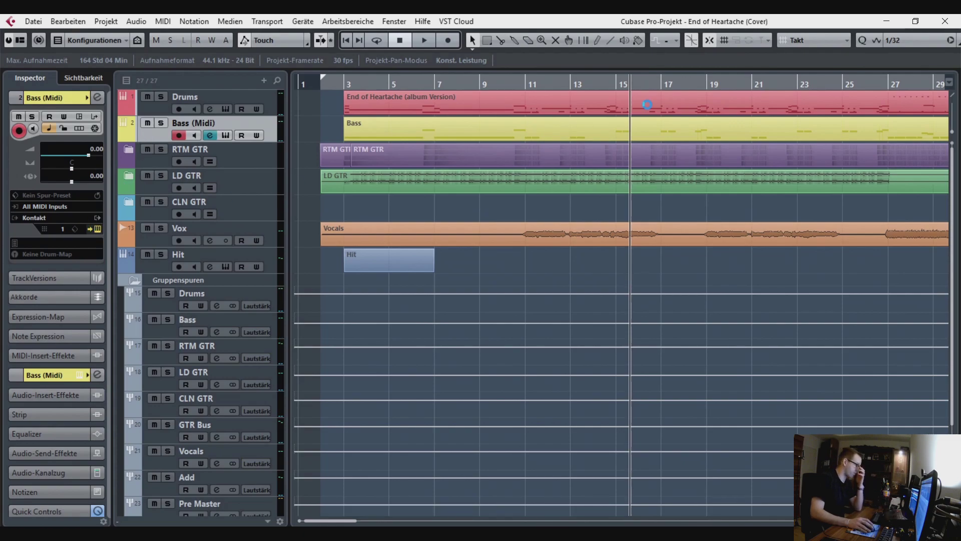
drag(412, 15, 364, 63)
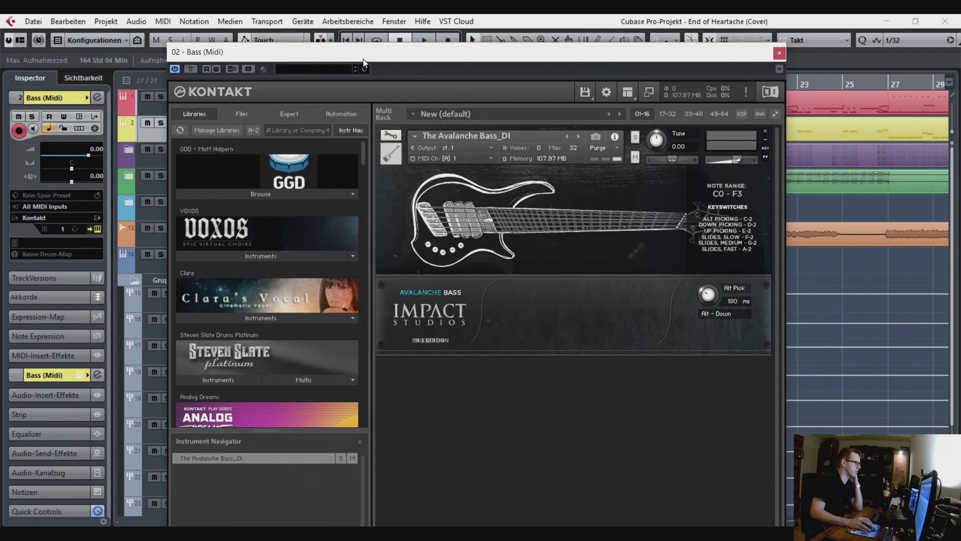
drag(364, 62, 364, 62)
click(779, 55)
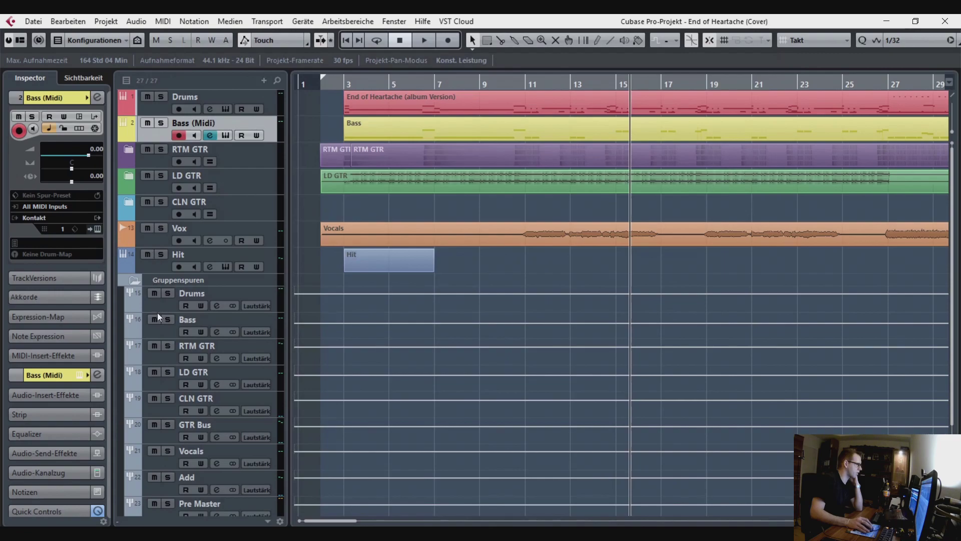
Show the Bass group track's insert effects and open the Bassforge Hellraiser plug-in
click(160, 329)
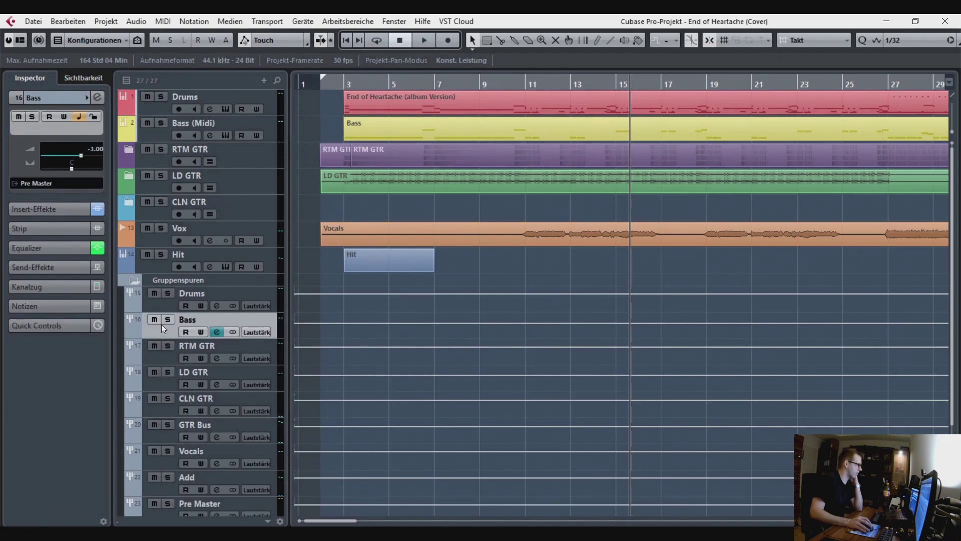
click(49, 212)
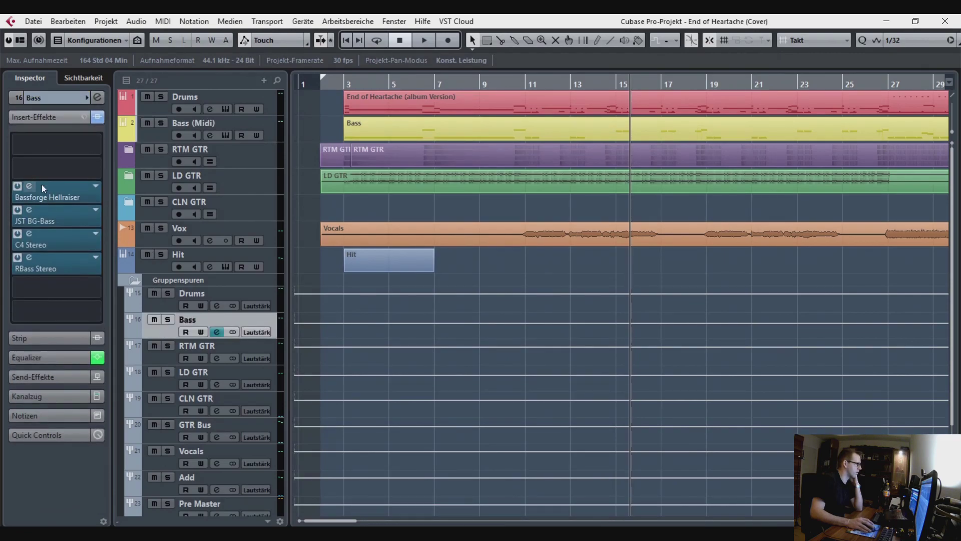
click(29, 185)
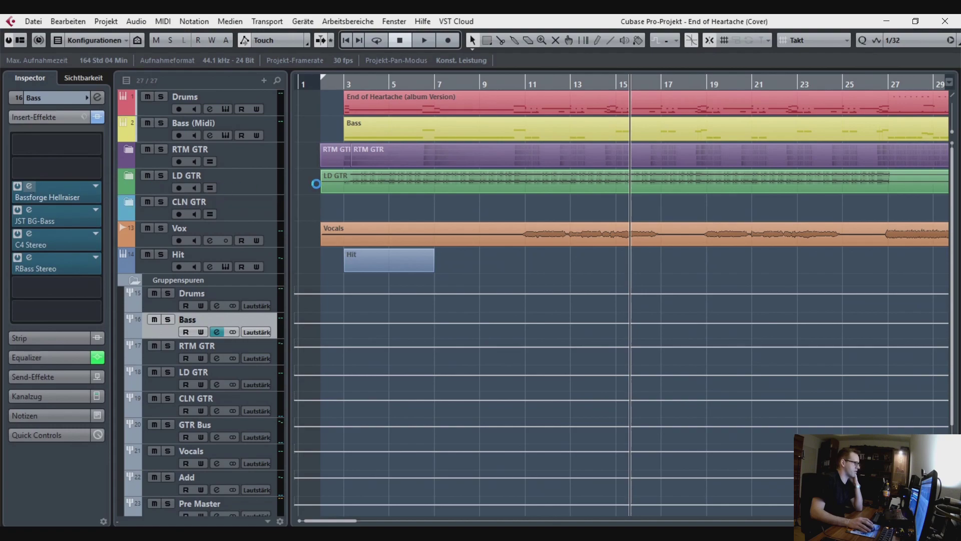
drag(576, 222, 347, 152)
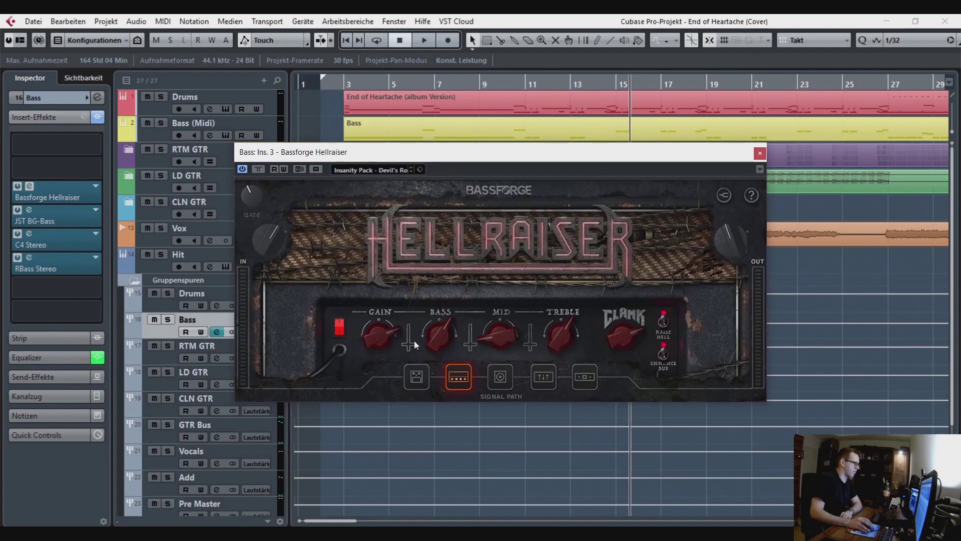
Look through all the signal path pages of Bassforge Hellraiser and return to the amp page
click(419, 378)
click(467, 382)
click(506, 377)
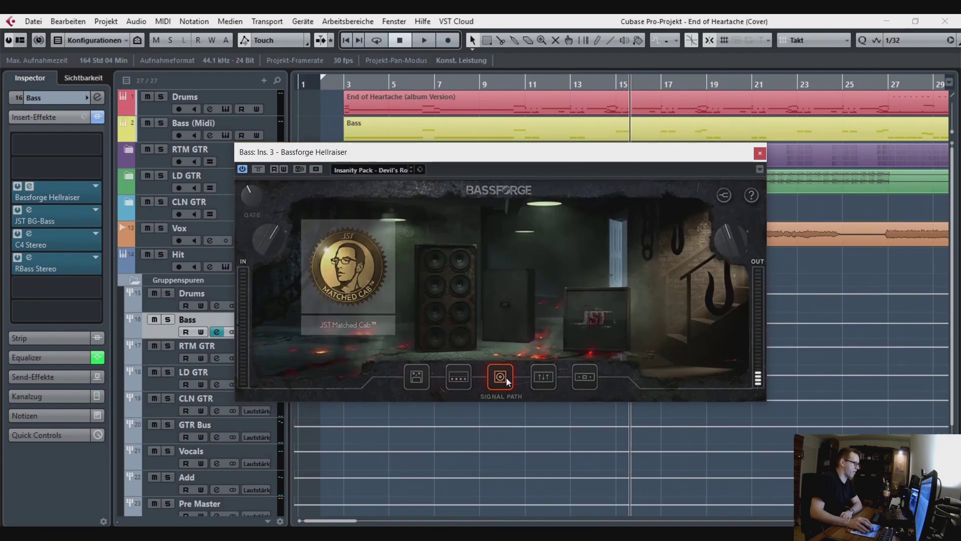
click(543, 377)
click(581, 376)
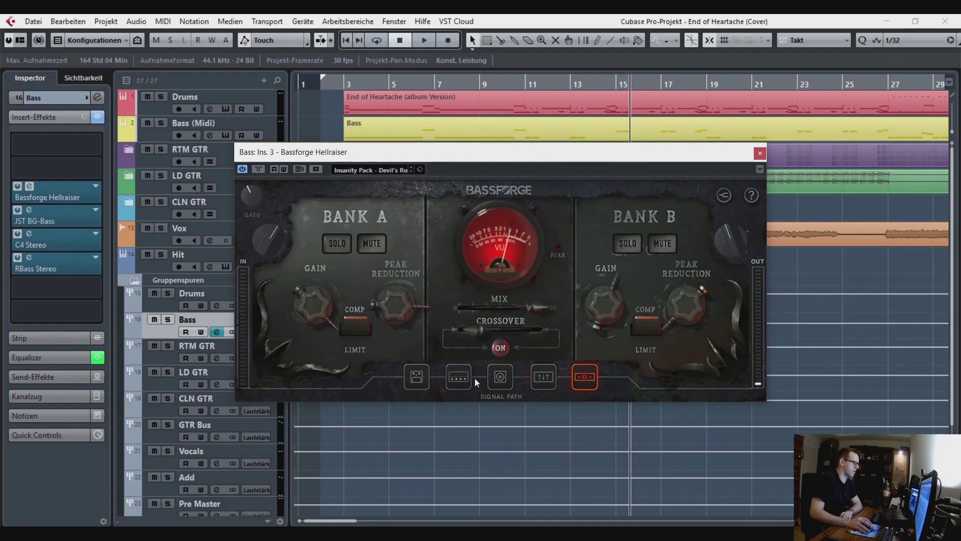
click(450, 381)
Audition the soloed Bass (Midi) track from bar 27 with cycle mode on, and close the Hellraiser window and clear the solo
drag(537, 160, 531, 192)
click(161, 124)
key(space)
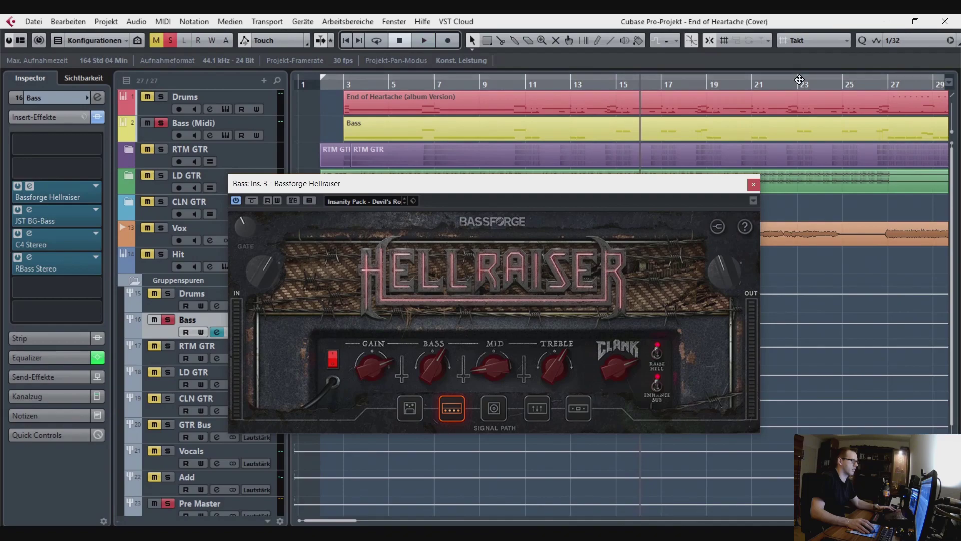
scroll(578, 125, right, 7)
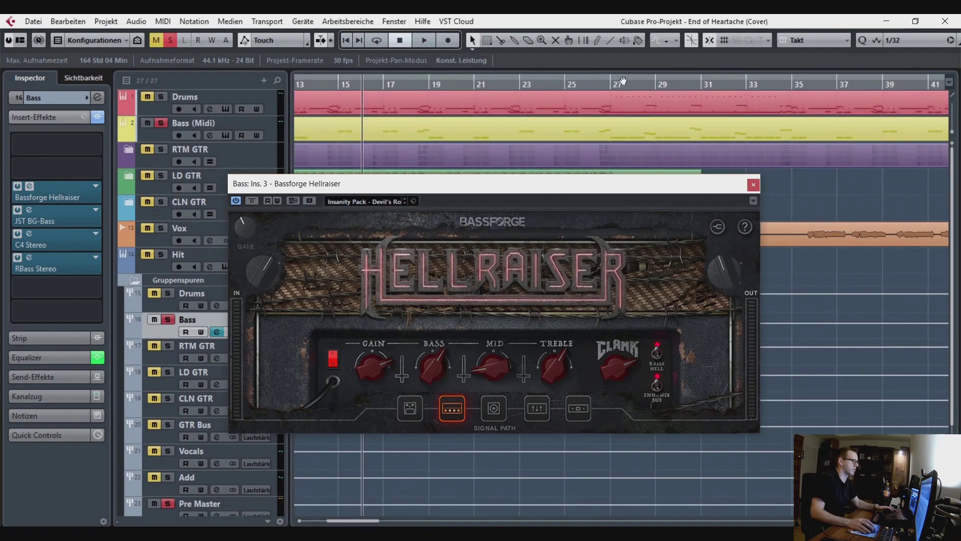
key(KP_Divide)
click(609, 84)
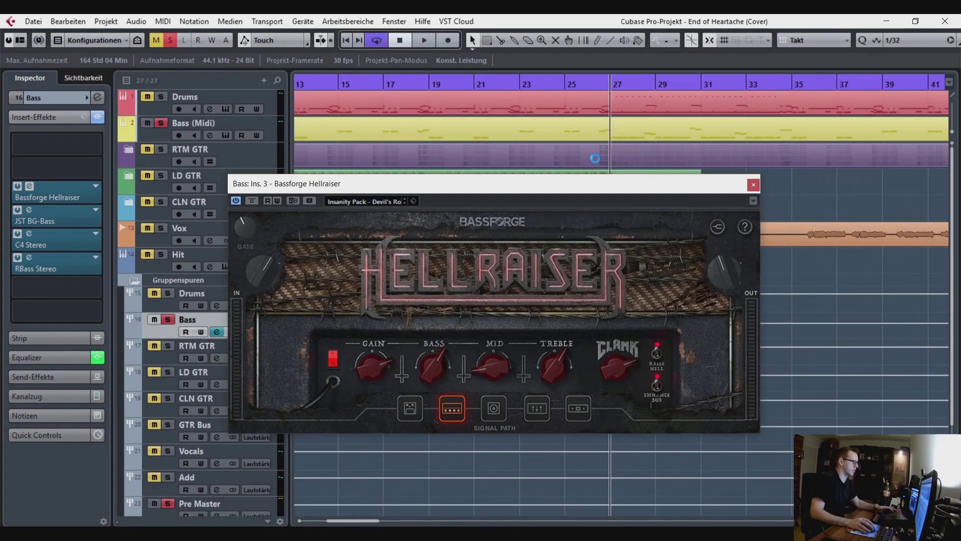
key(space)
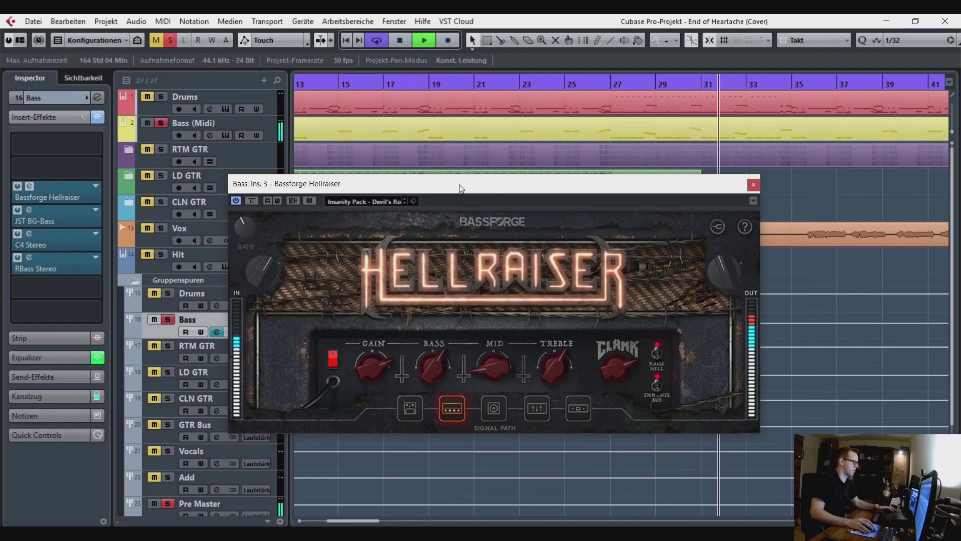
key(space)
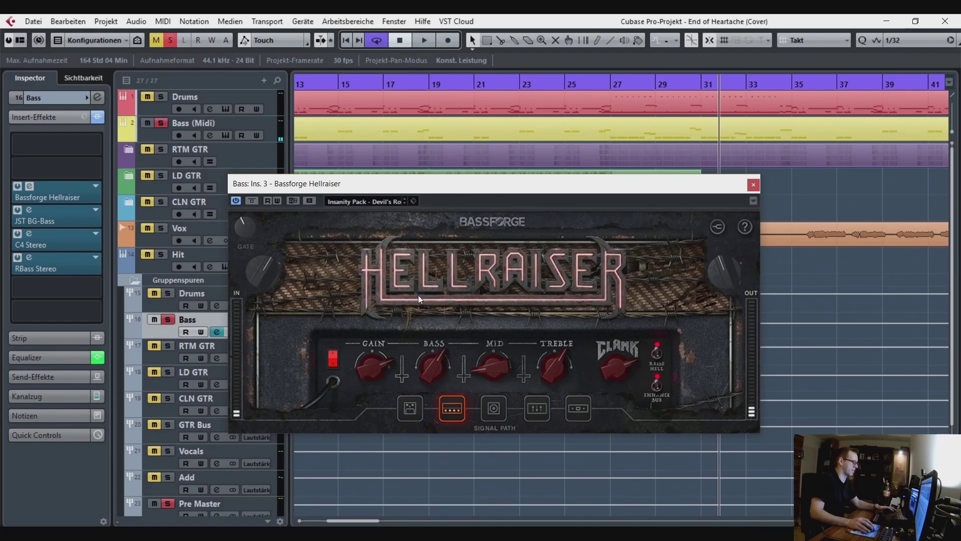
mouse_move(575, 338)
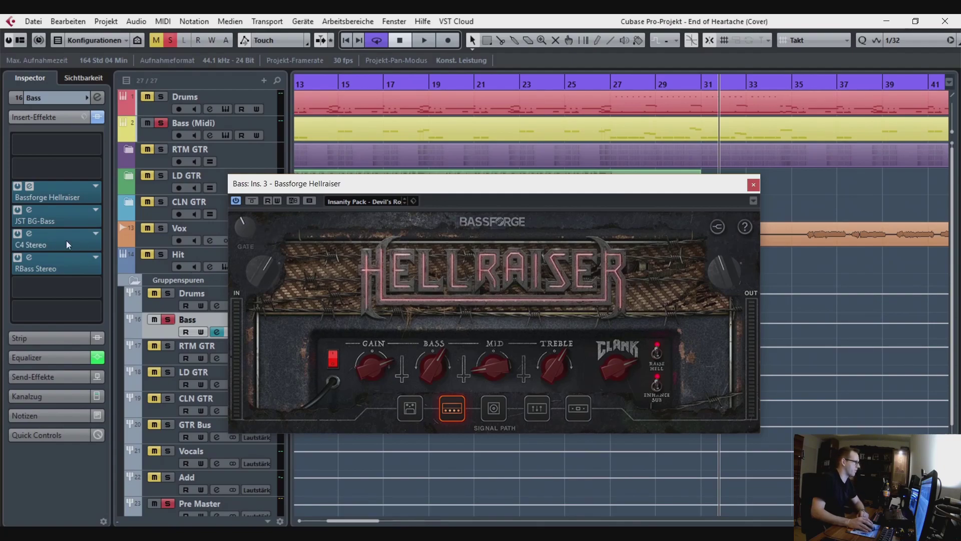
click(753, 185)
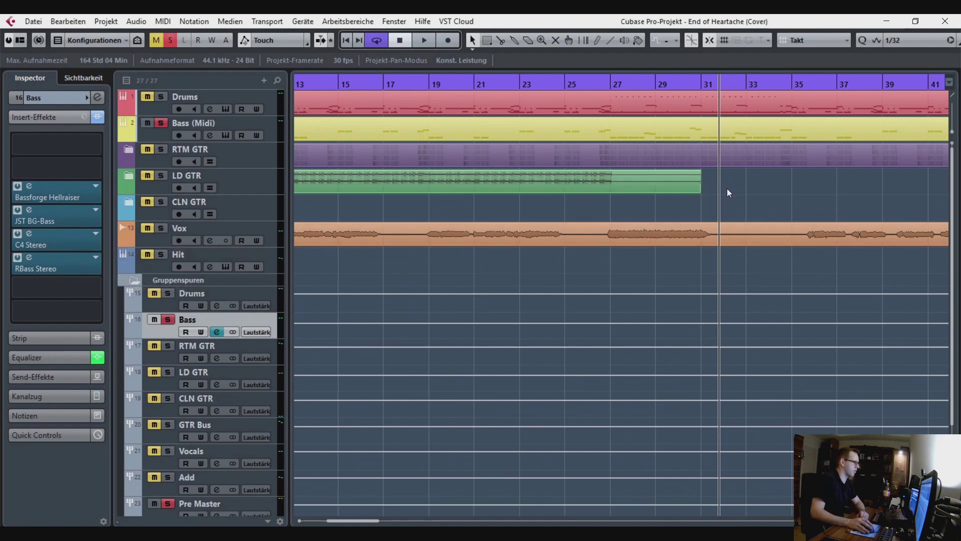
click(163, 124)
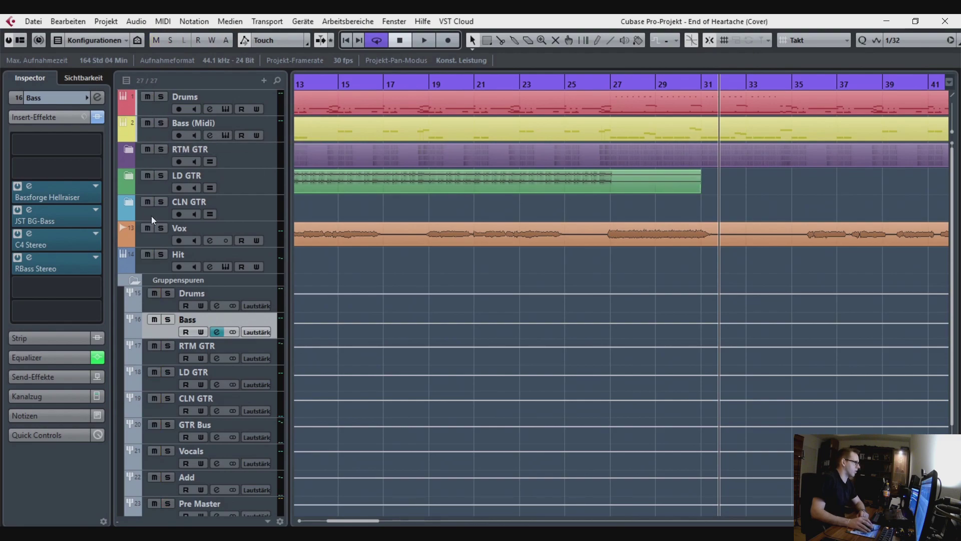
Inspect the JW BG-Drums and smartEQ2 inserts on the Drums group track, closing each plug-in window
click(158, 305)
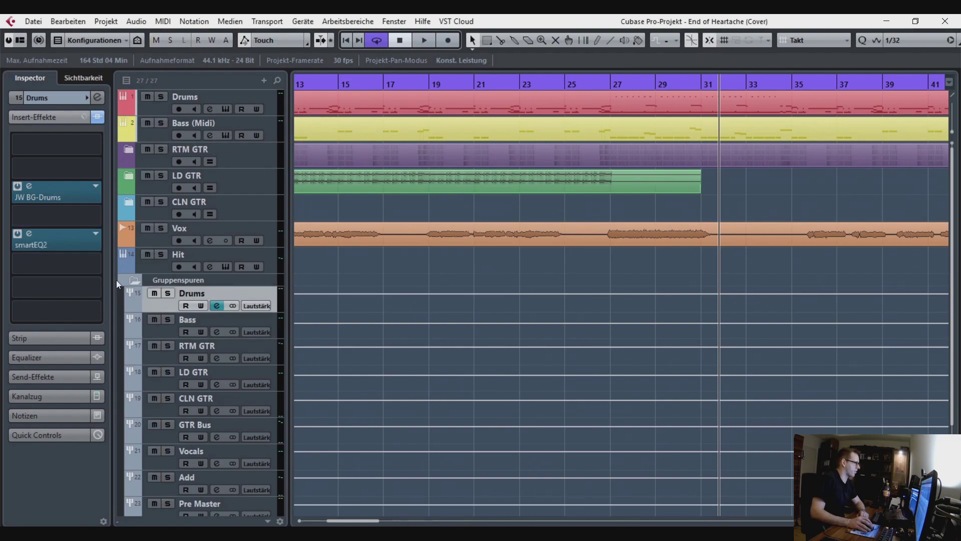
click(31, 185)
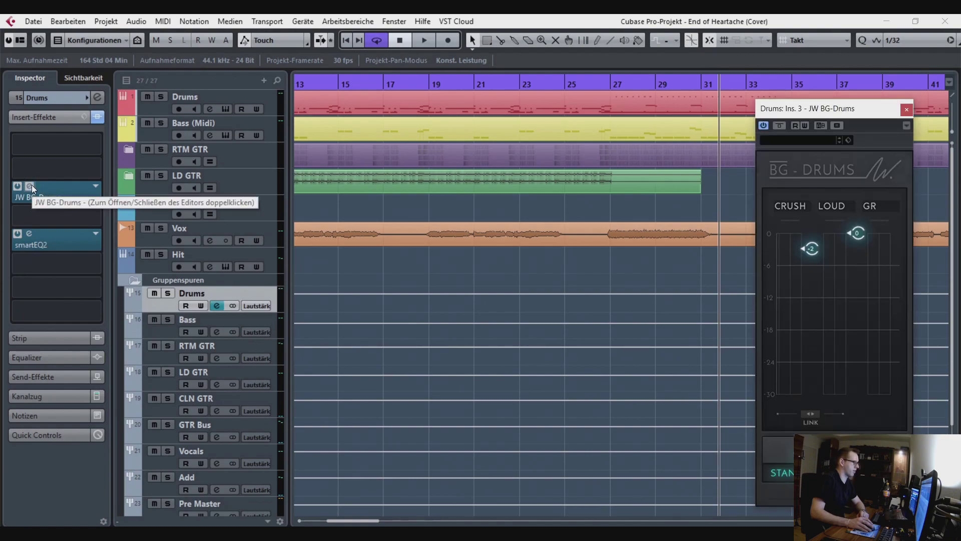
click(30, 186)
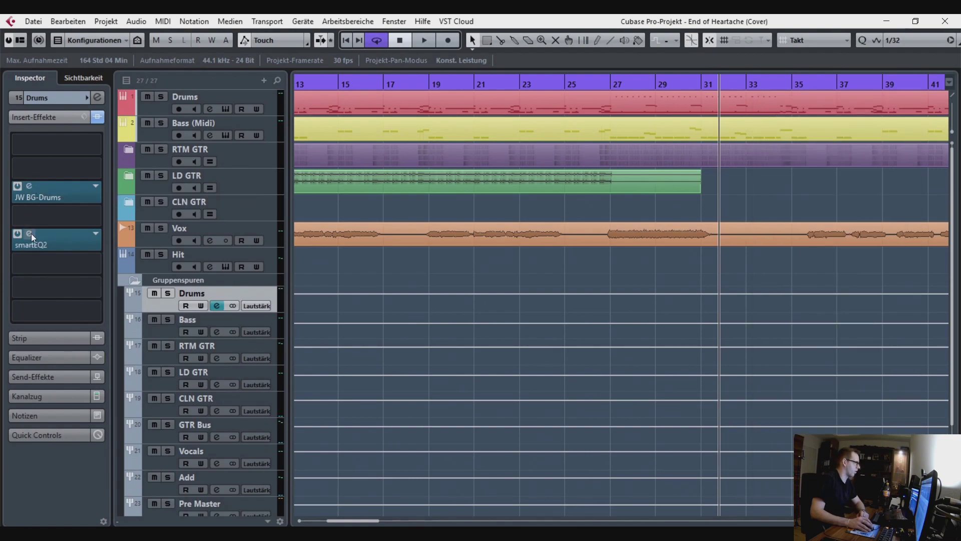
click(31, 233)
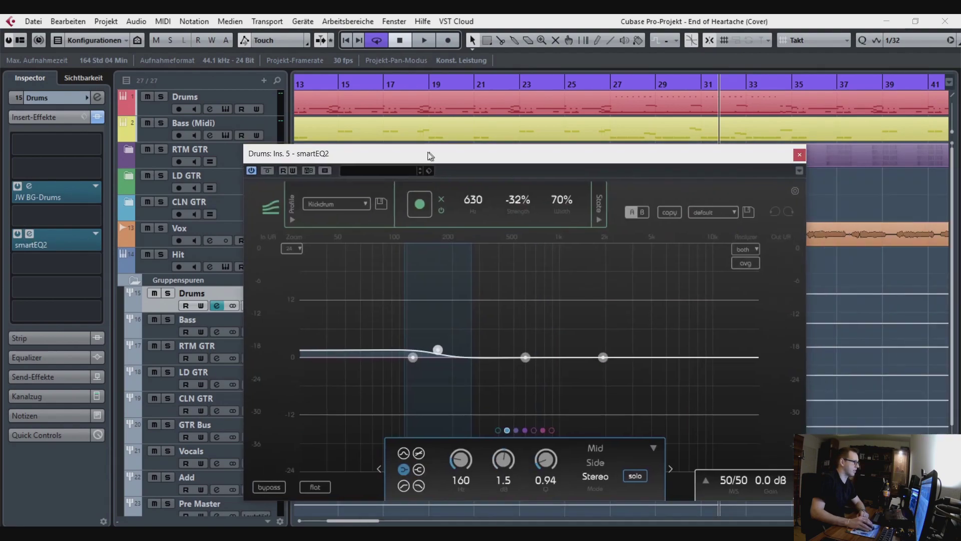
drag(430, 155, 434, 104)
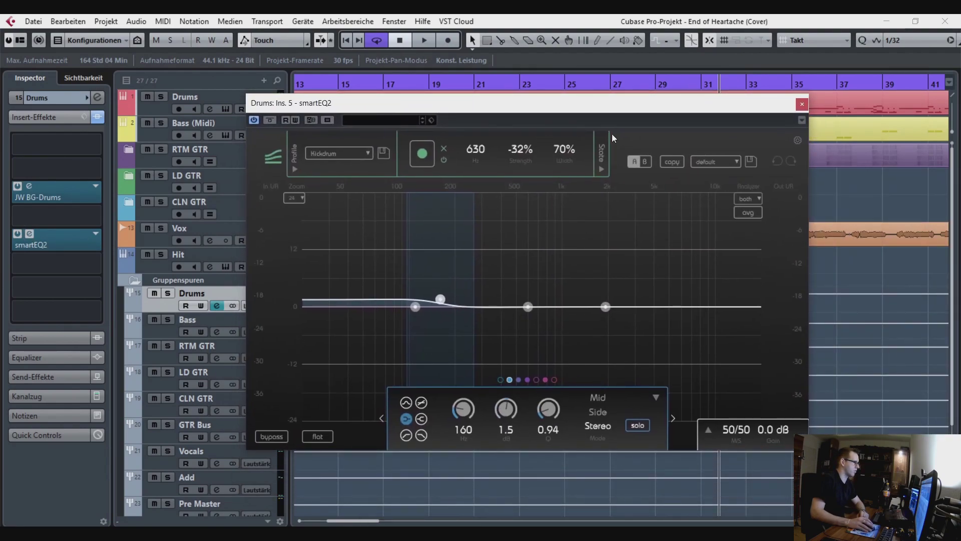
click(802, 104)
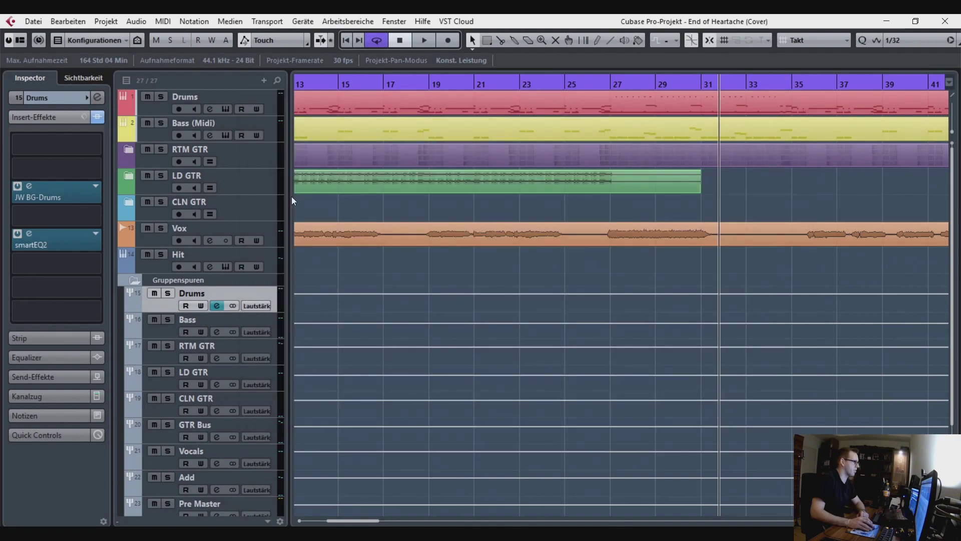
Examine the Bass group track's equalizer curve in its channel settings and close them
click(157, 327)
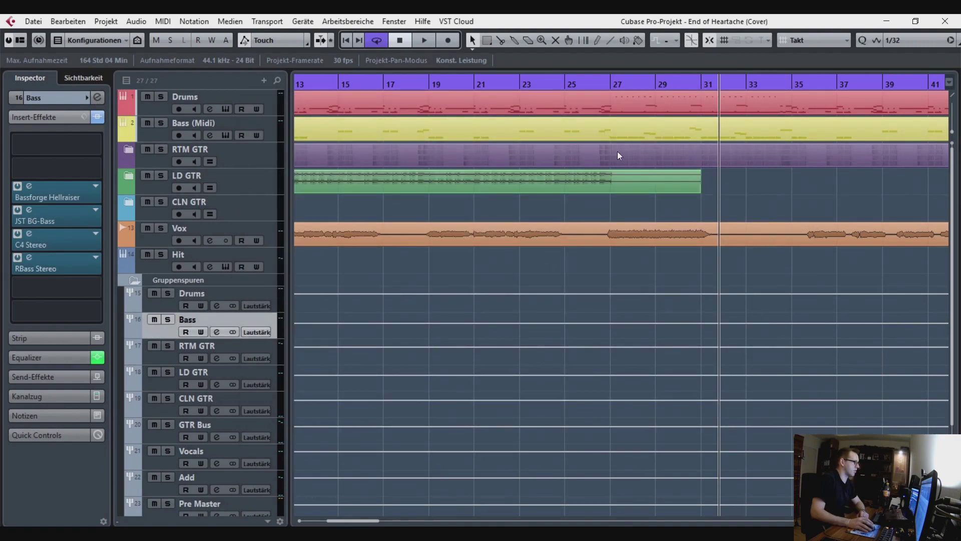
click(97, 97)
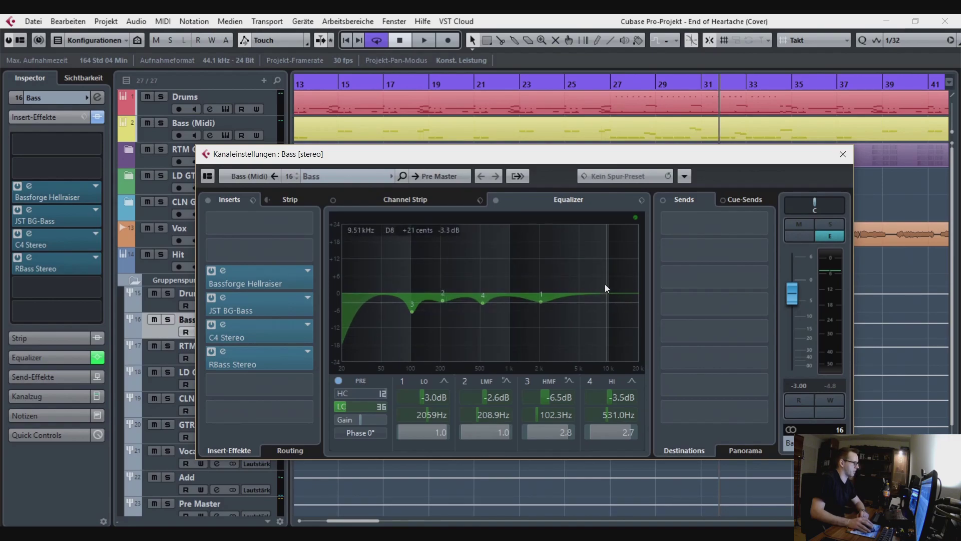
click(842, 154)
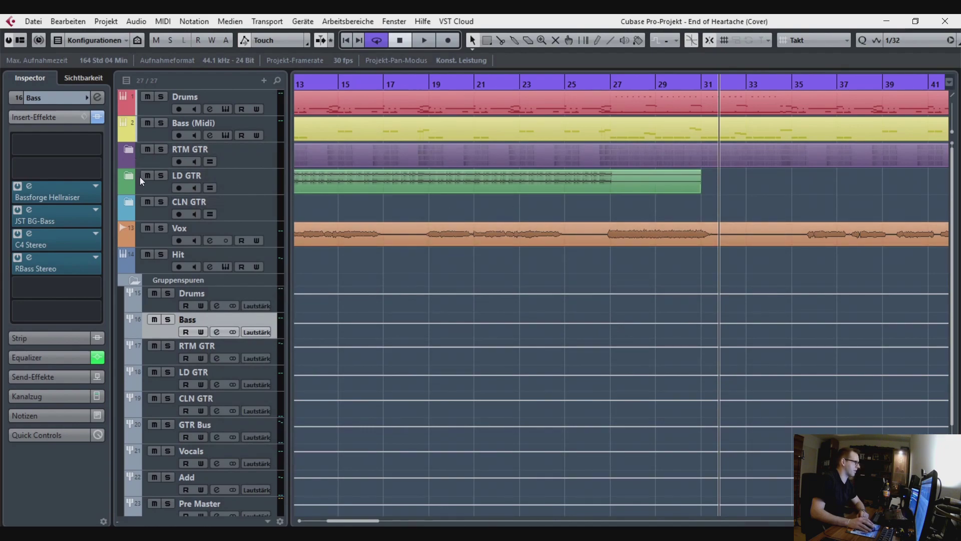
Check the Vox track's channel settings and close them
click(162, 234)
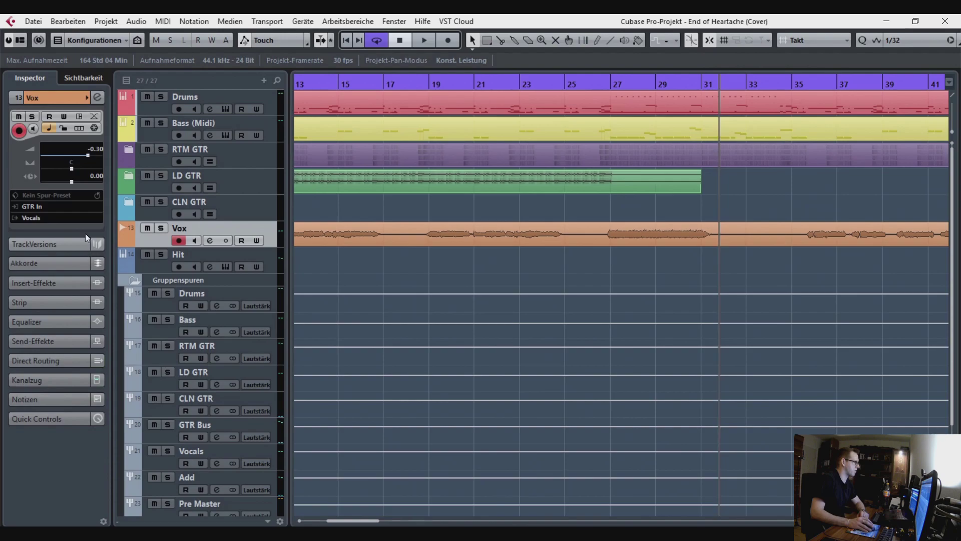
click(96, 100)
click(95, 100)
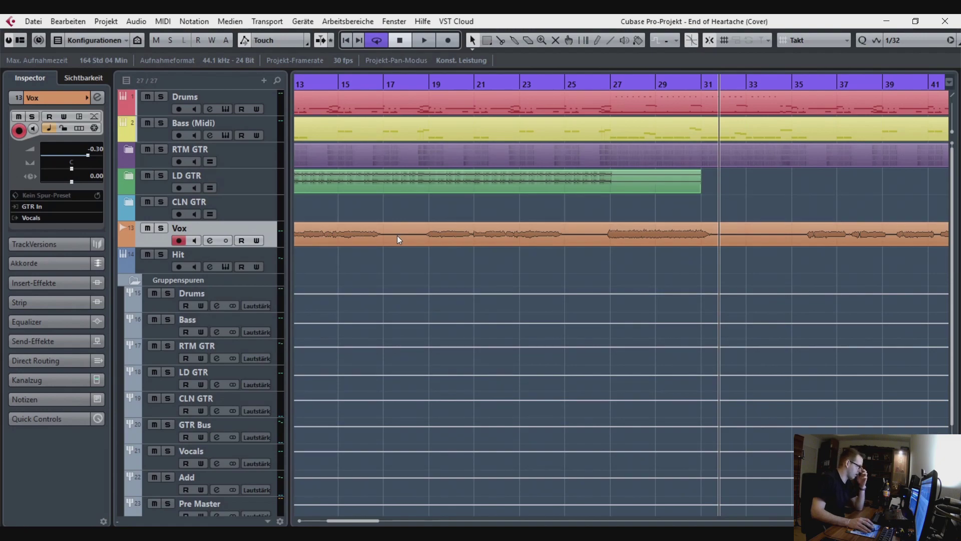
Audition the Vox track in solo from bar 11, stopping playback and clearing the solo
click(162, 228)
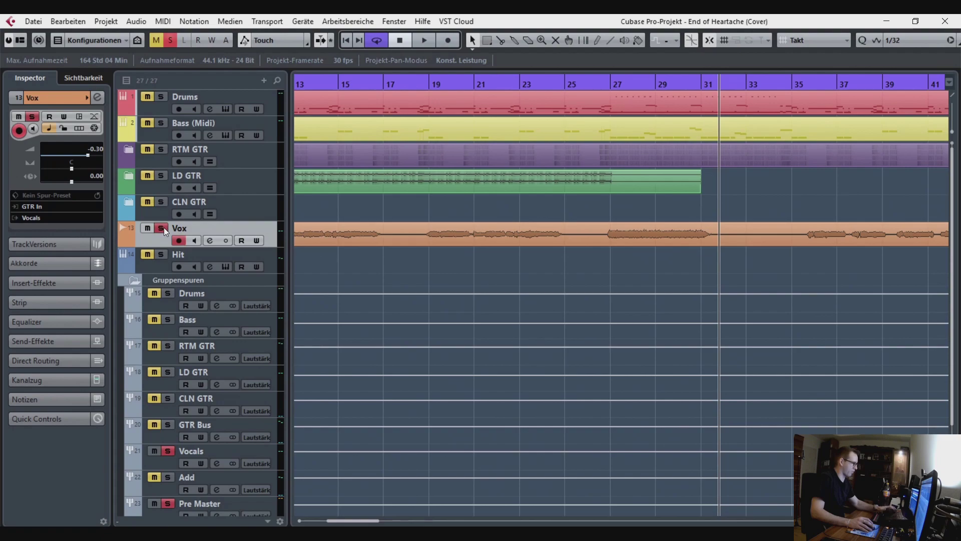
scroll(551, 215, left, 5)
click(486, 84)
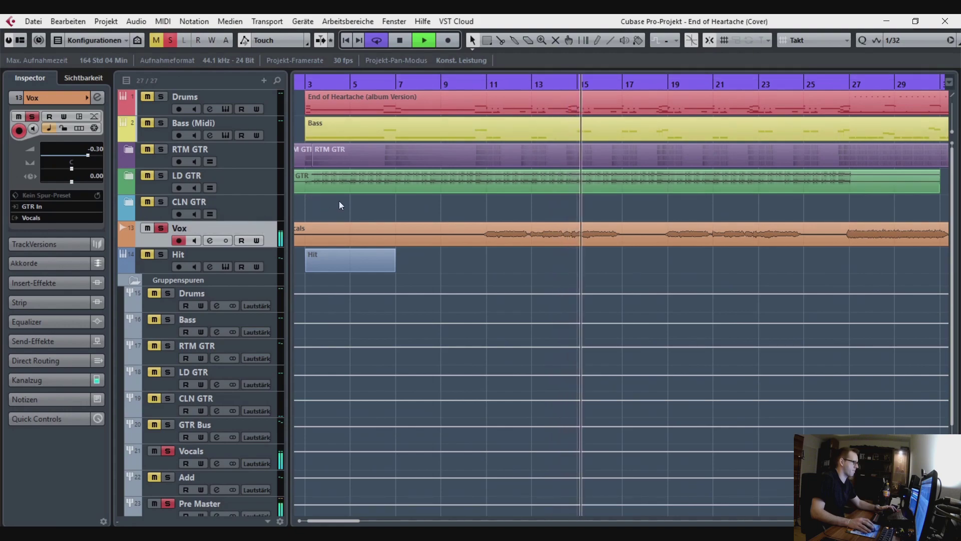
key(space)
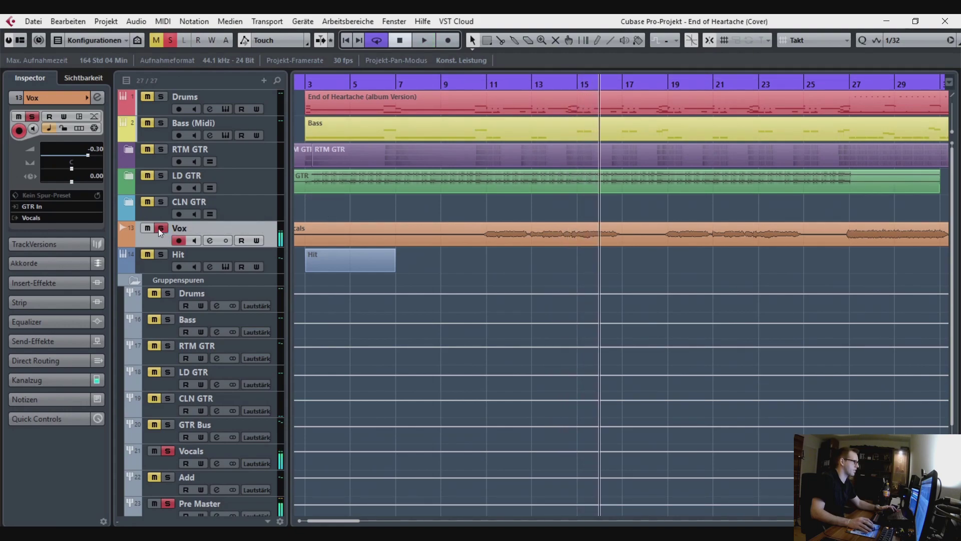
click(160, 228)
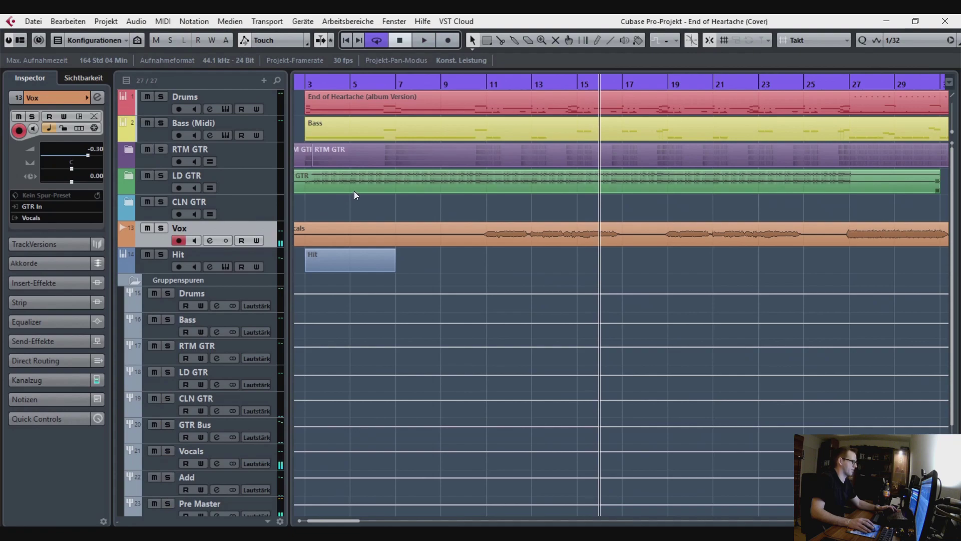
Mute the Vox track and play the mix around bar 75
scroll(326, 203, left, 2)
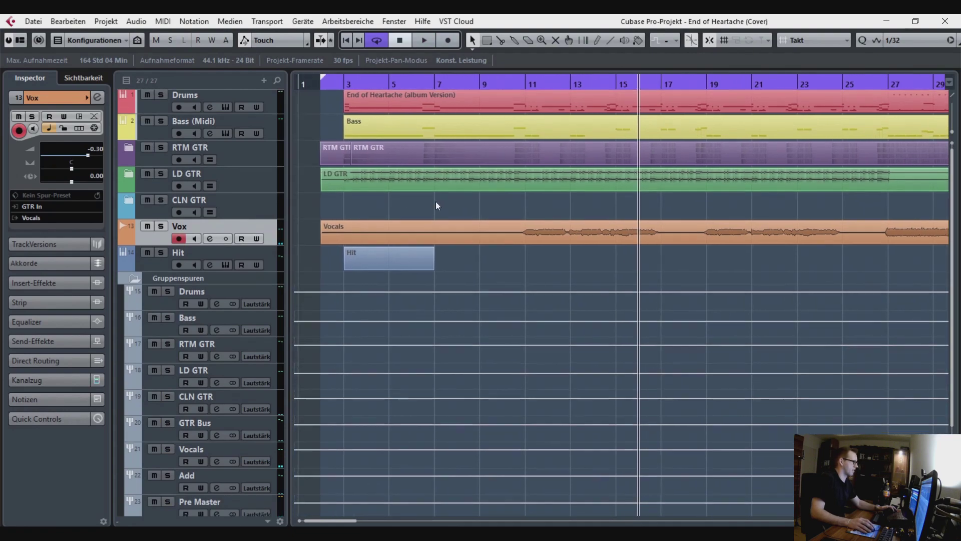
click(347, 88)
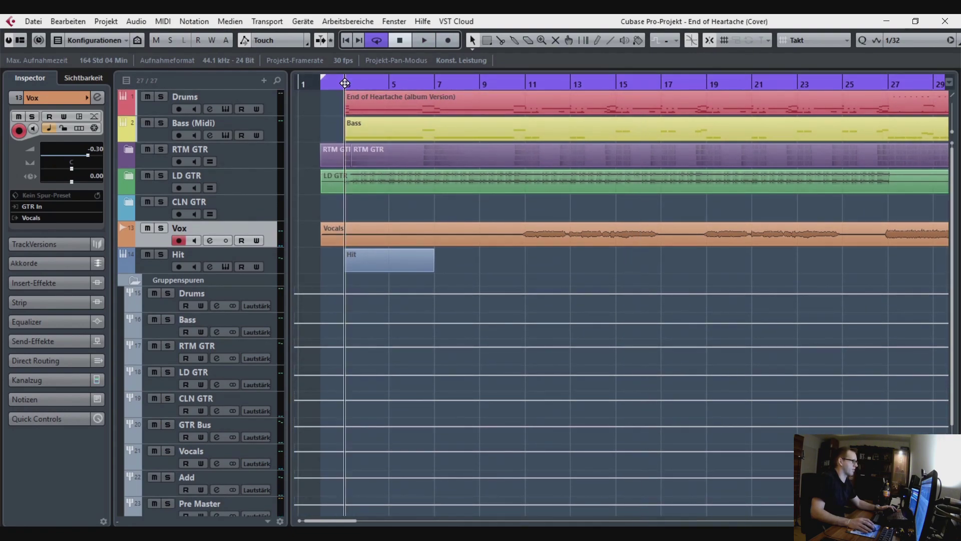
scroll(525, 205, right, 10)
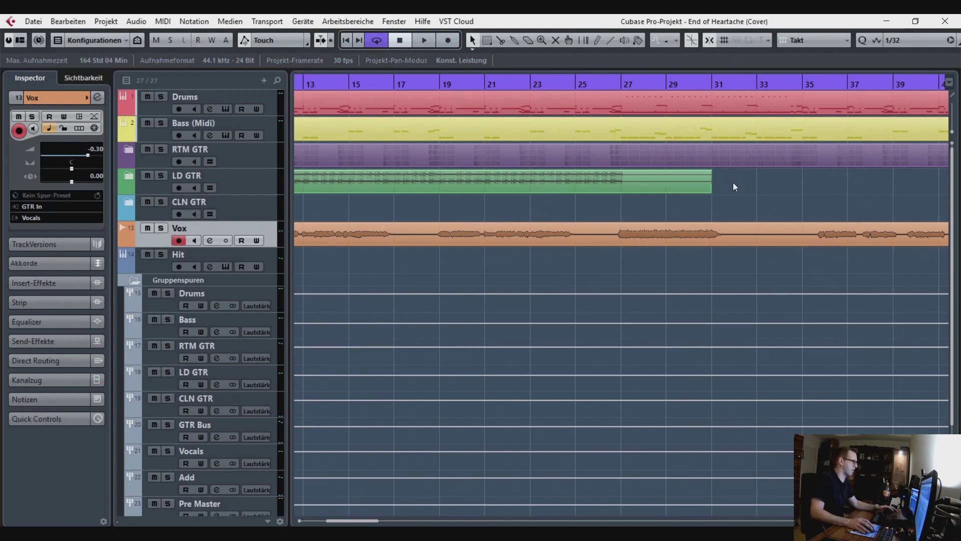
key(m)
key(space)
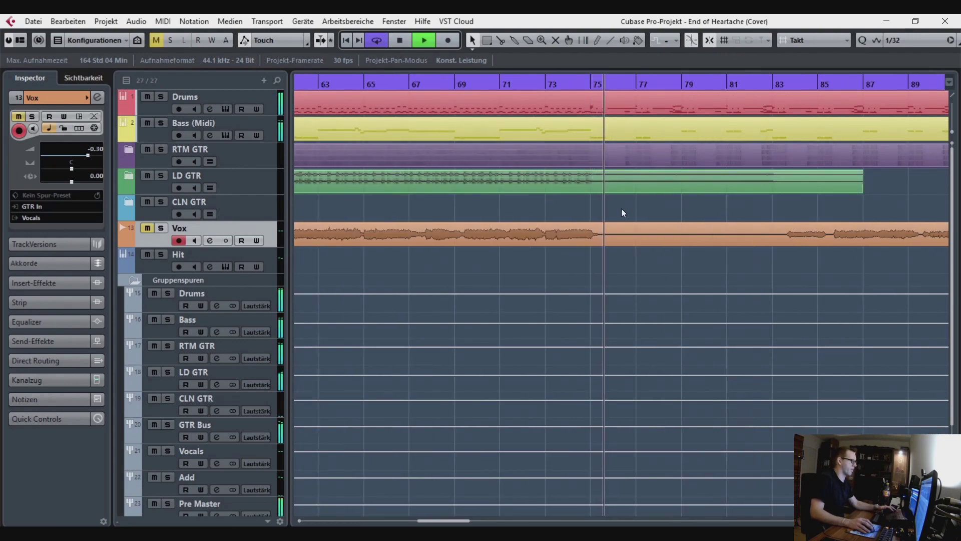
key(space)
Unmute the Vox track, replay the mix from bar 73 and stop playback
click(544, 85)
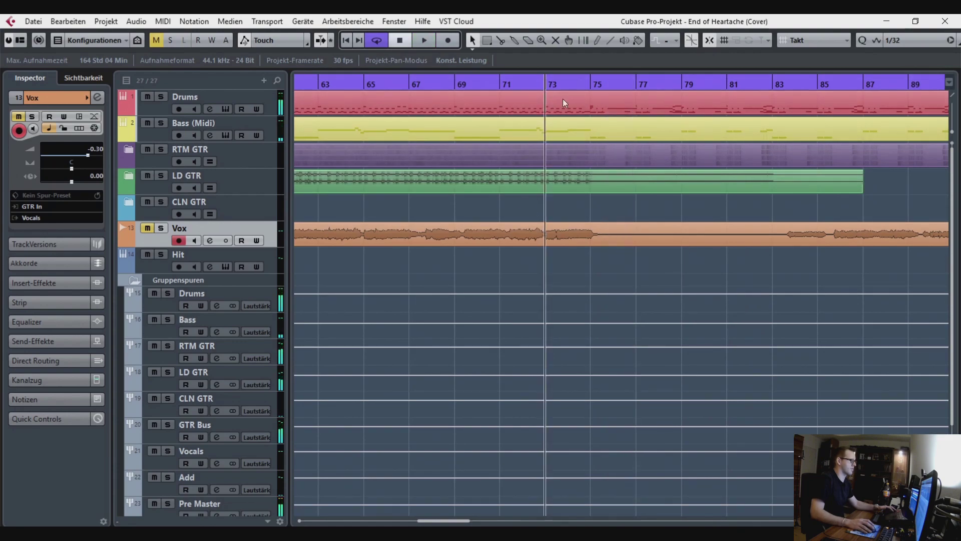
click(147, 228)
key(space)
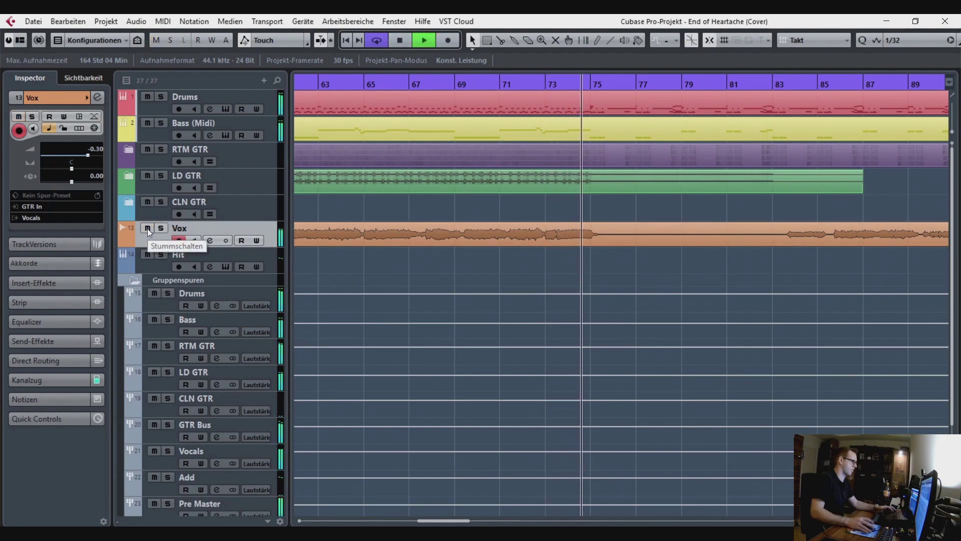
key(space)
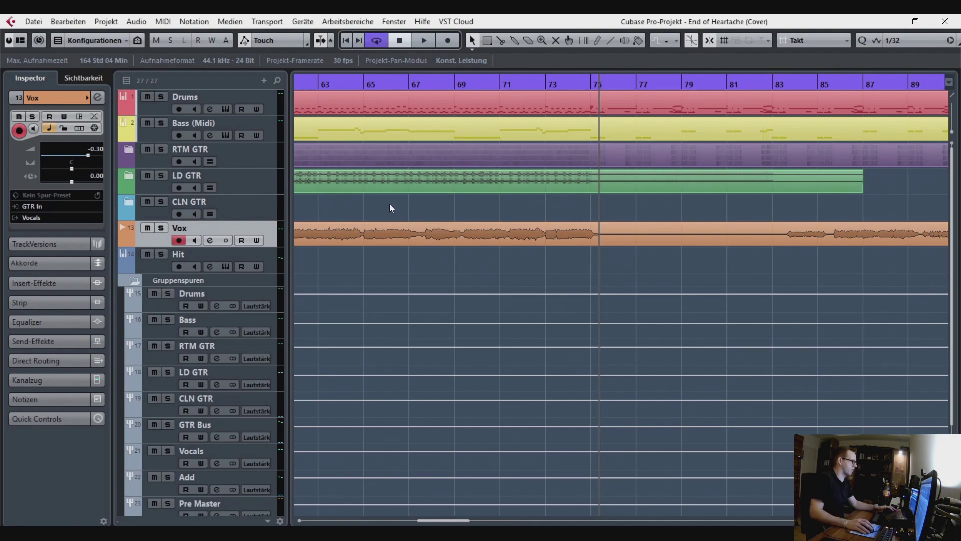
Expand the RTM GTR folder track and select each of its four rhythm guitar tracks in turn
drag(334, 203, 536, 224)
drag(346, 194, 494, 214)
drag(411, 202, 526, 209)
drag(333, 178, 572, 206)
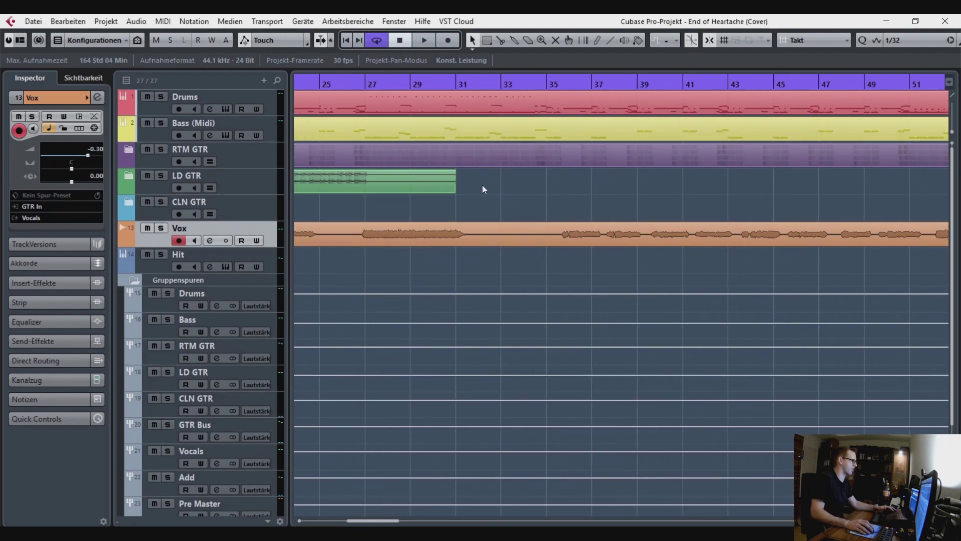
scroll(481, 185, down, 6)
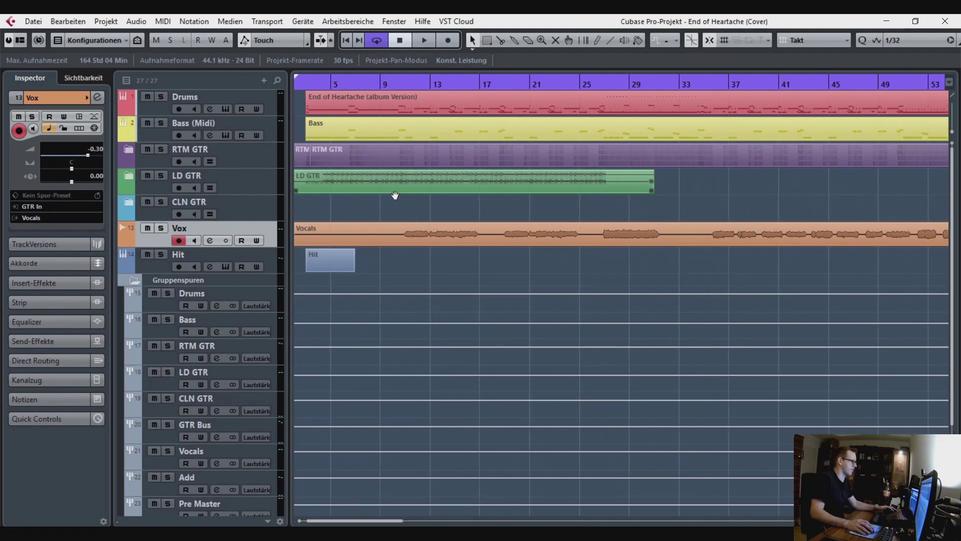
drag(394, 195, 524, 198)
click(152, 161)
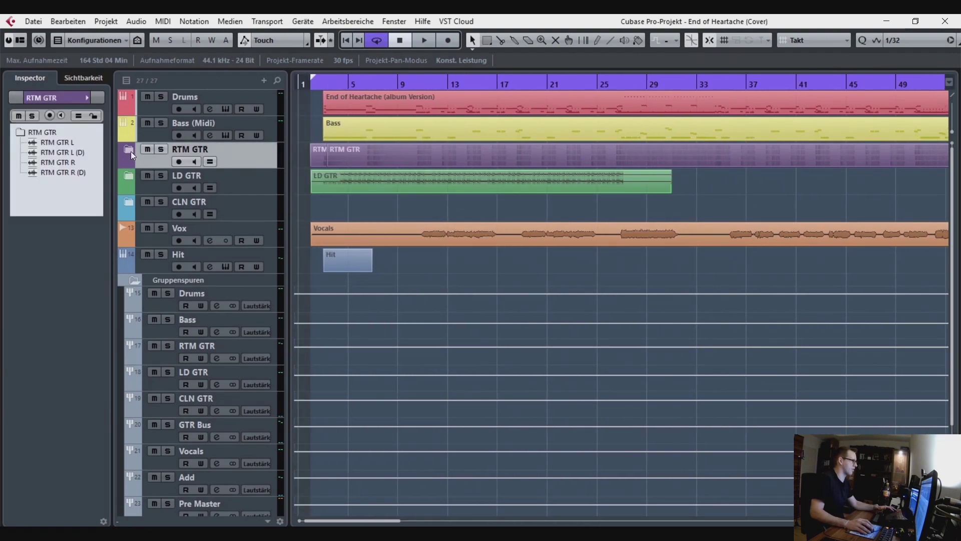
click(130, 151)
click(159, 194)
click(157, 210)
click(152, 242)
click(160, 264)
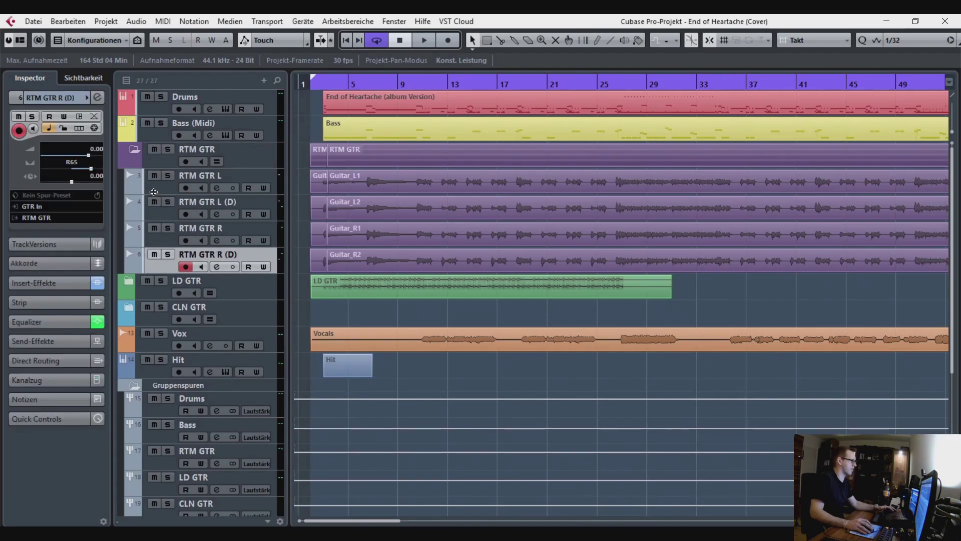
Set the cycle range's start to bar 26 and solo the RTM GTR folder track
click(361, 82)
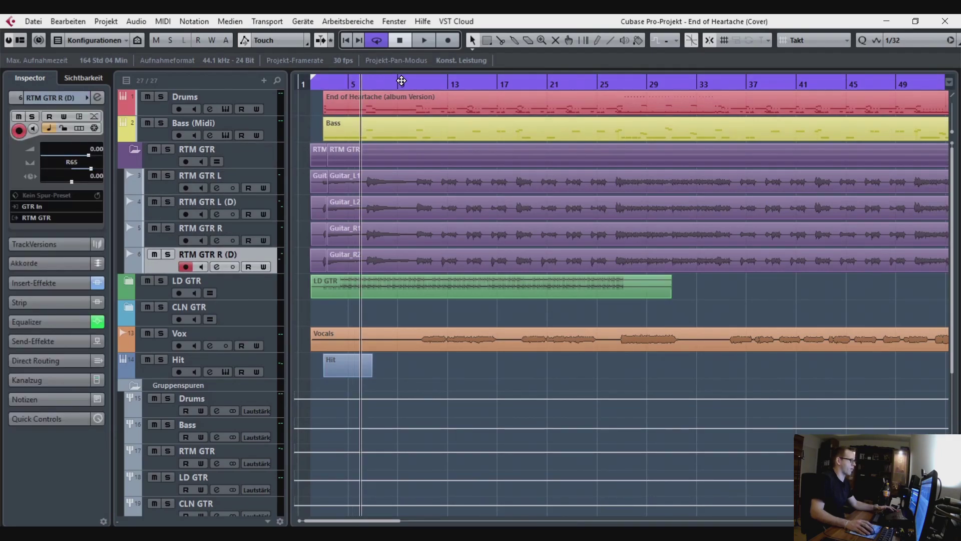
ctrl+click(608, 80)
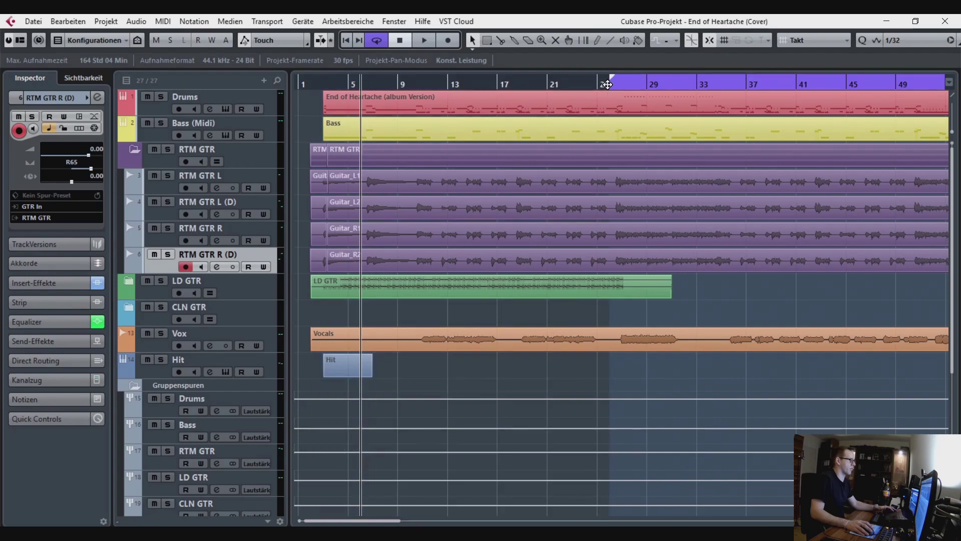
click(169, 149)
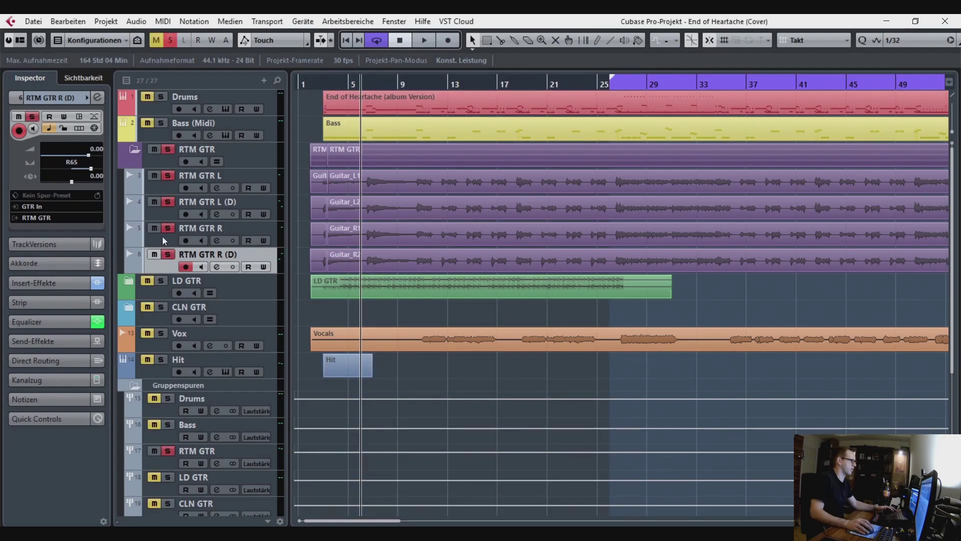
Show the insert effects of RTM GTR L and open its Fortin NTS Suite plug-in window
click(151, 192)
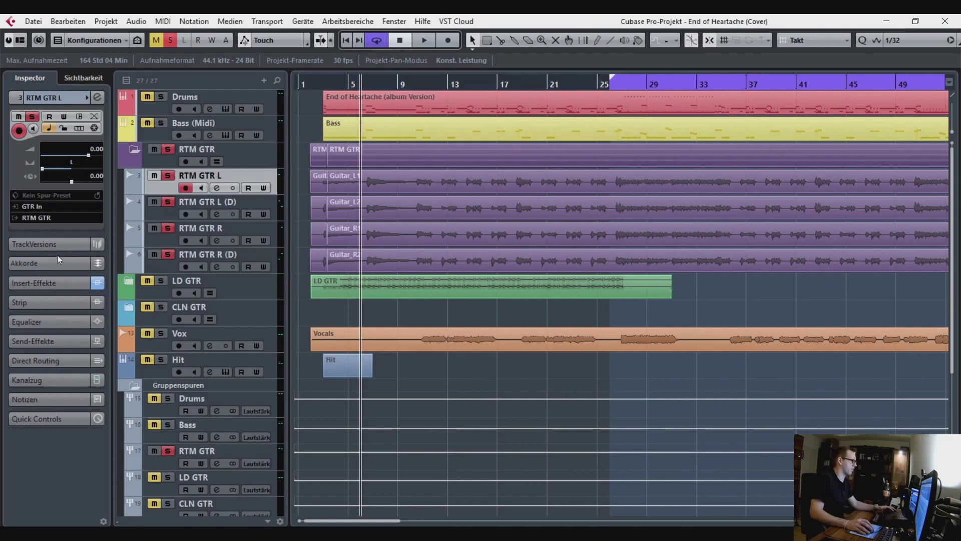
click(53, 284)
click(29, 201)
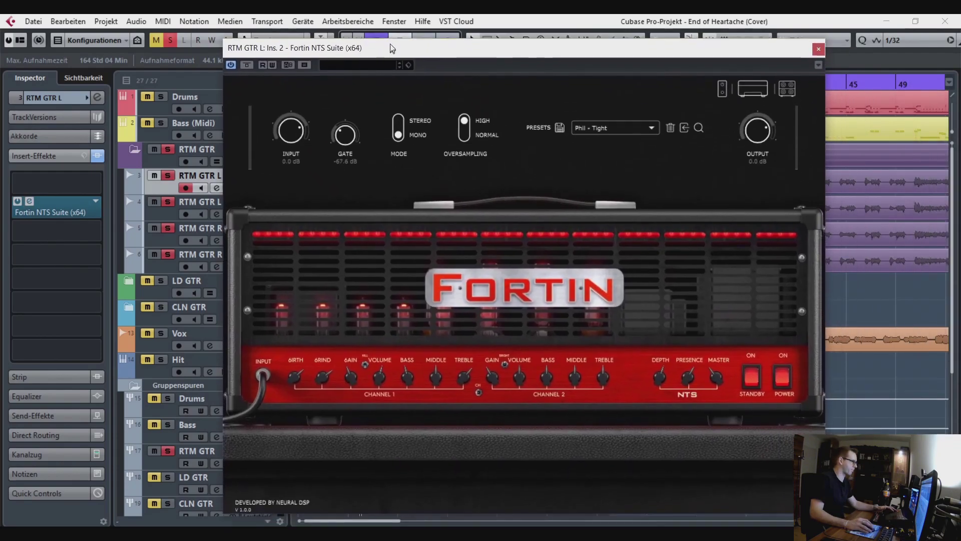
drag(392, 49, 390, 45)
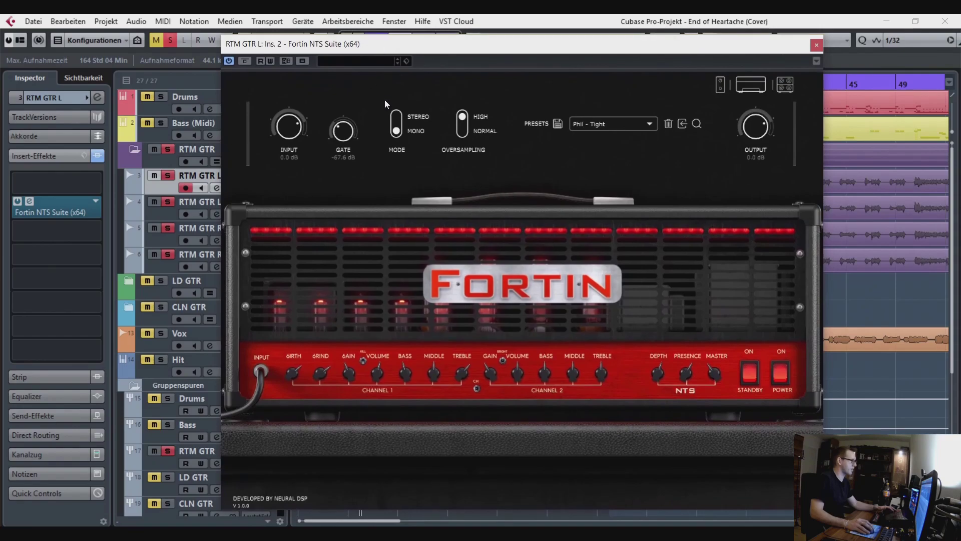
Examine the pedal page of the Fortin NTS Suite and browse its presets, keeping Phil - Tight
click(720, 85)
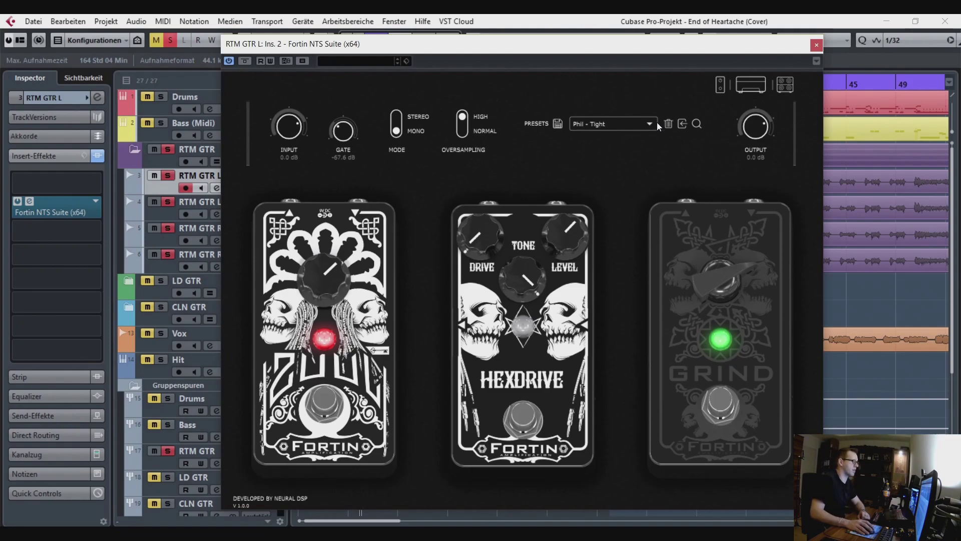
click(644, 124)
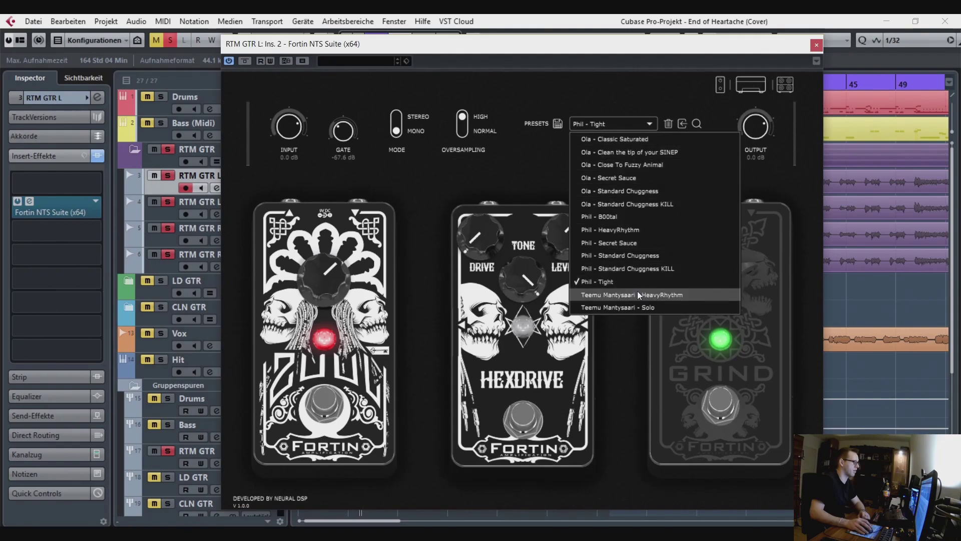
click(620, 86)
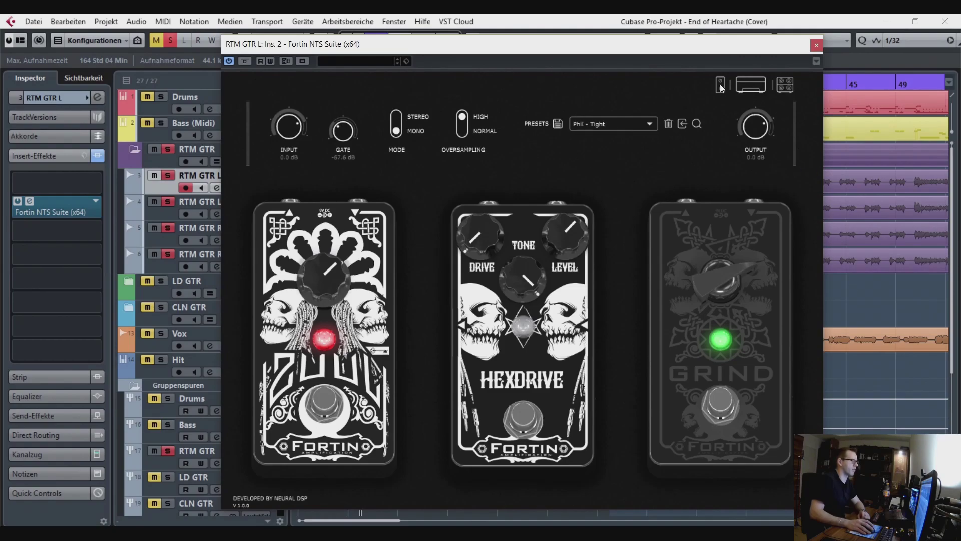
Examine the amp head page and look through the presets again, keeping Phil - Tight
click(752, 86)
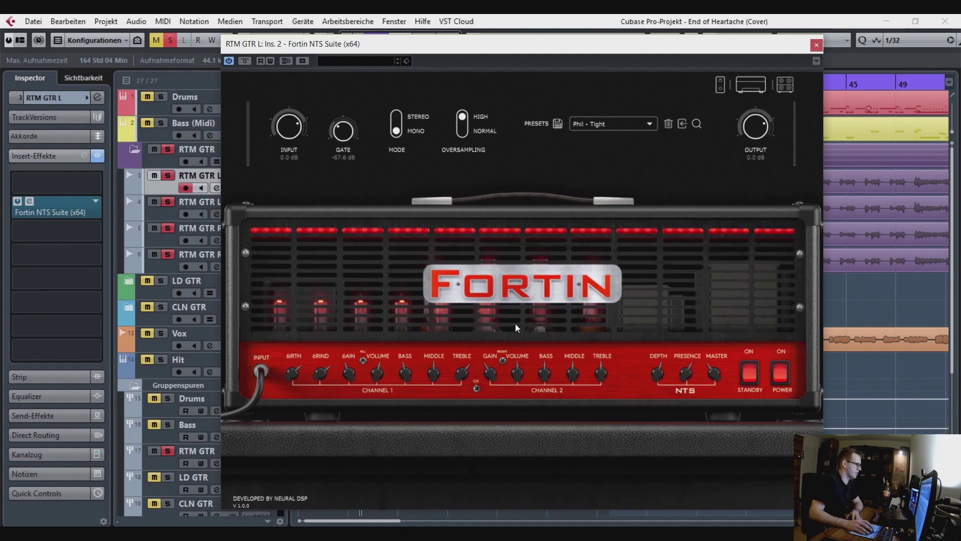
click(605, 128)
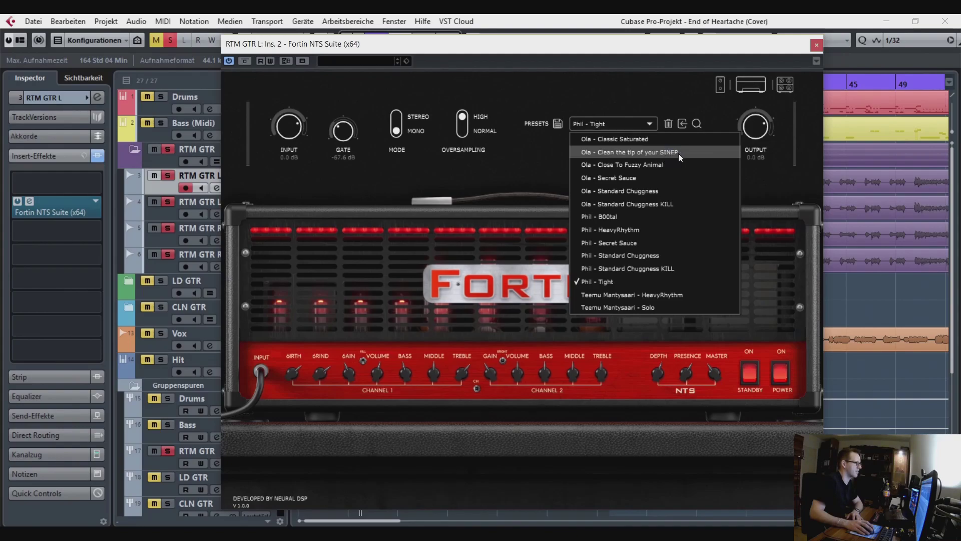
click(635, 102)
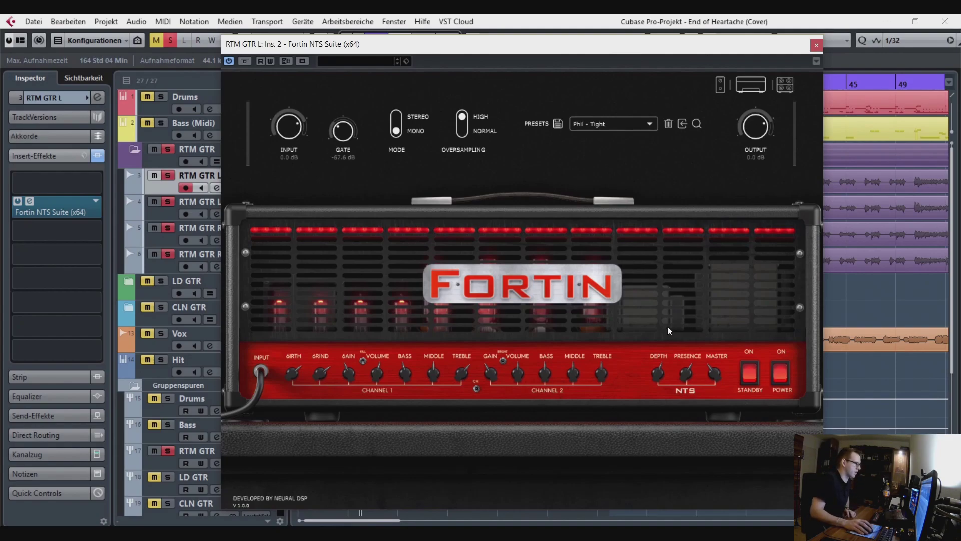
Toggle the Fortin amp head off and back on
click(748, 379)
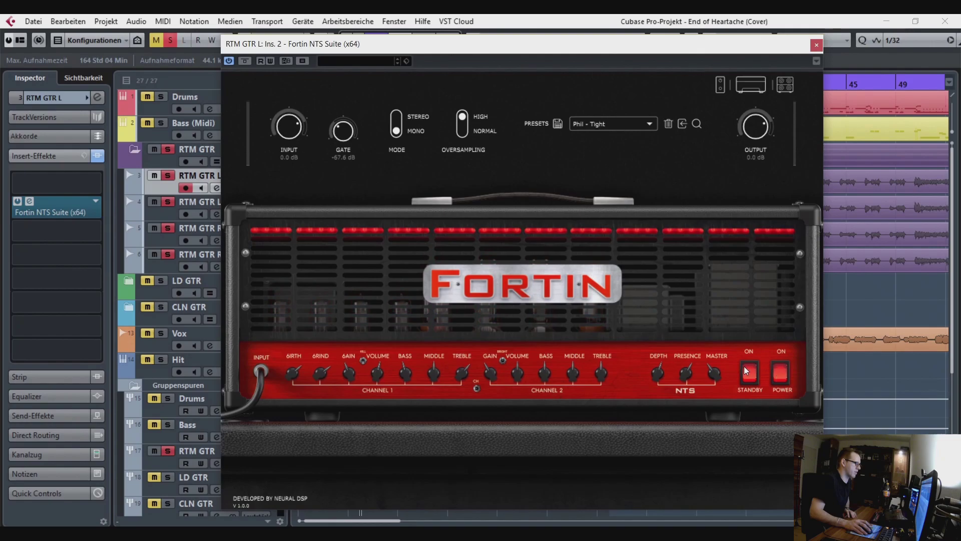
click(749, 375)
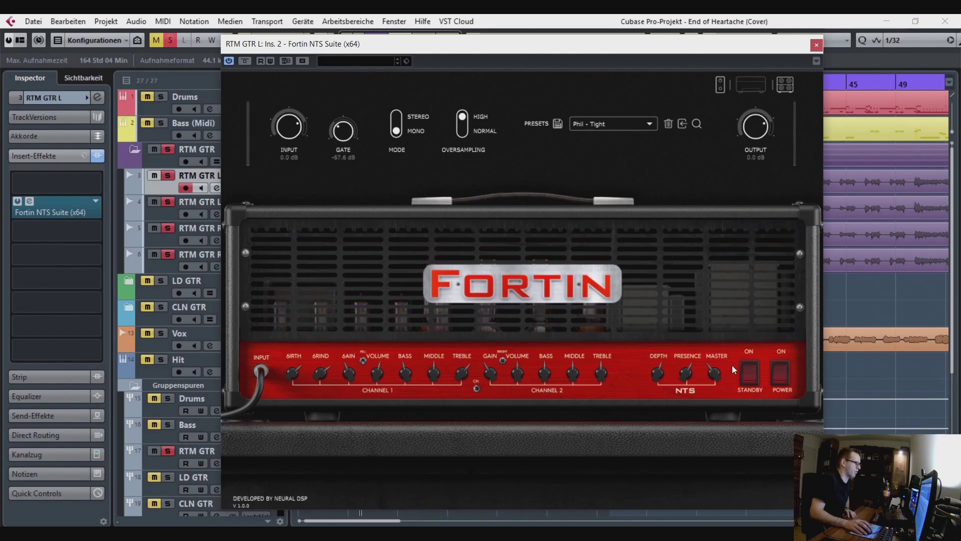
click(746, 372)
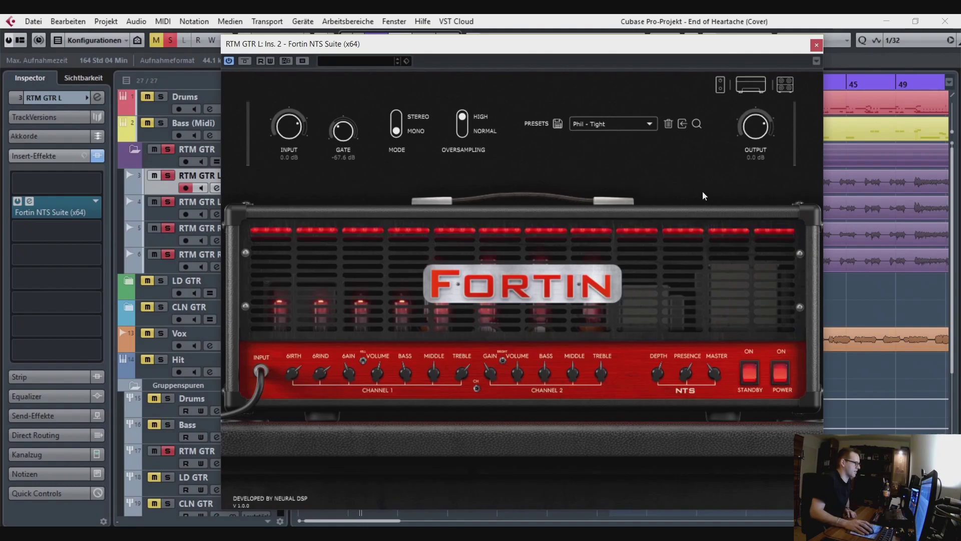
Inspect the cabinet page with its two microphones, return to the amp head page and close the plug-in window
click(786, 88)
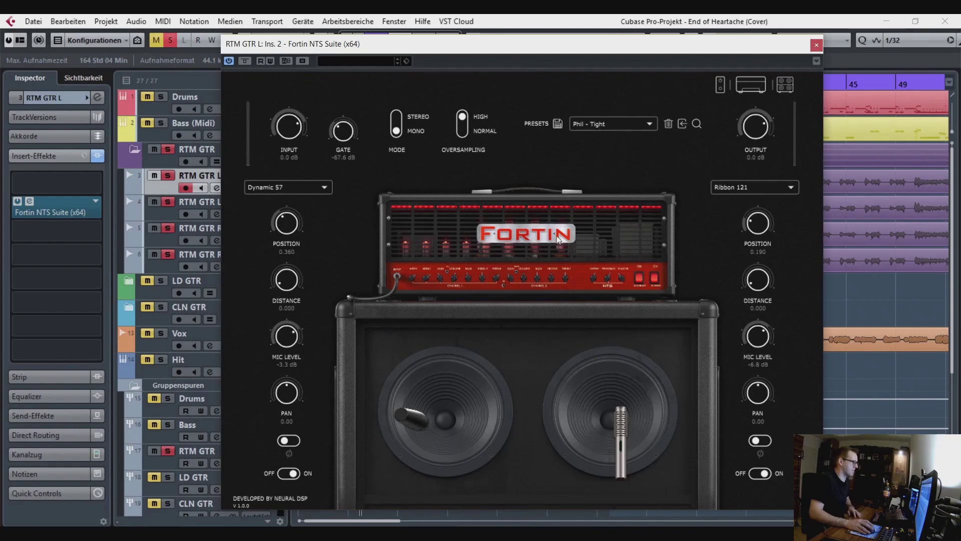
click(751, 90)
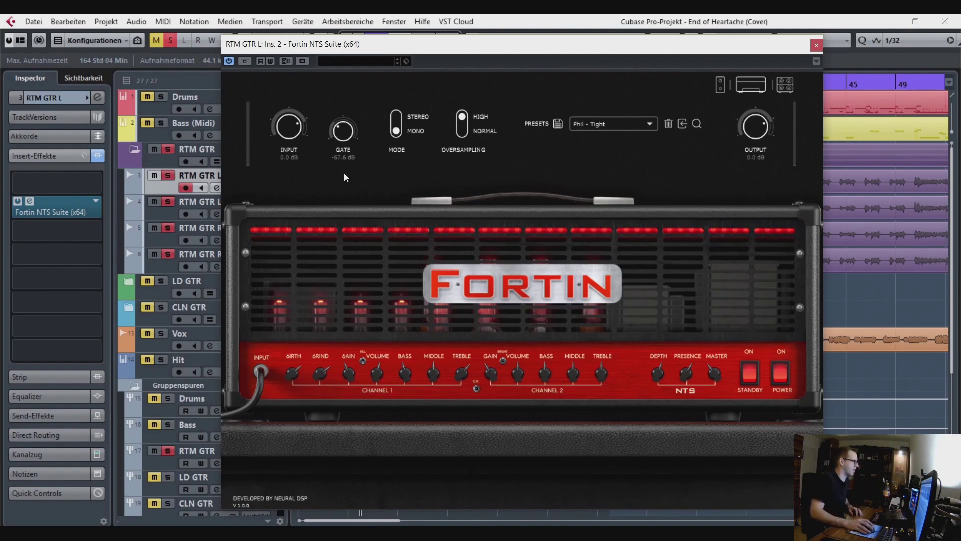
drag(425, 50, 492, 43)
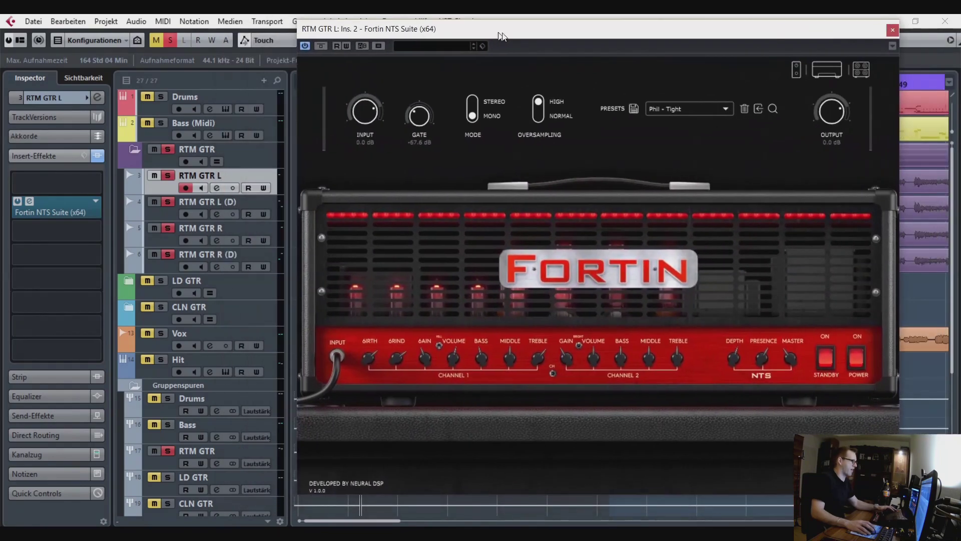
click(29, 206)
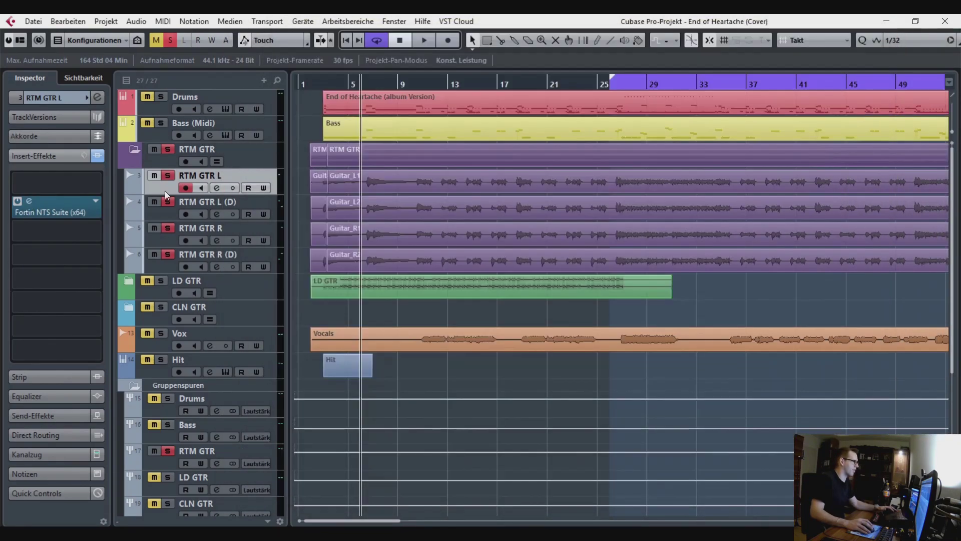
Play the soloed rhythm guitars from the start of the cycle range at bar 26, then stop playback
click(608, 83)
key(space)
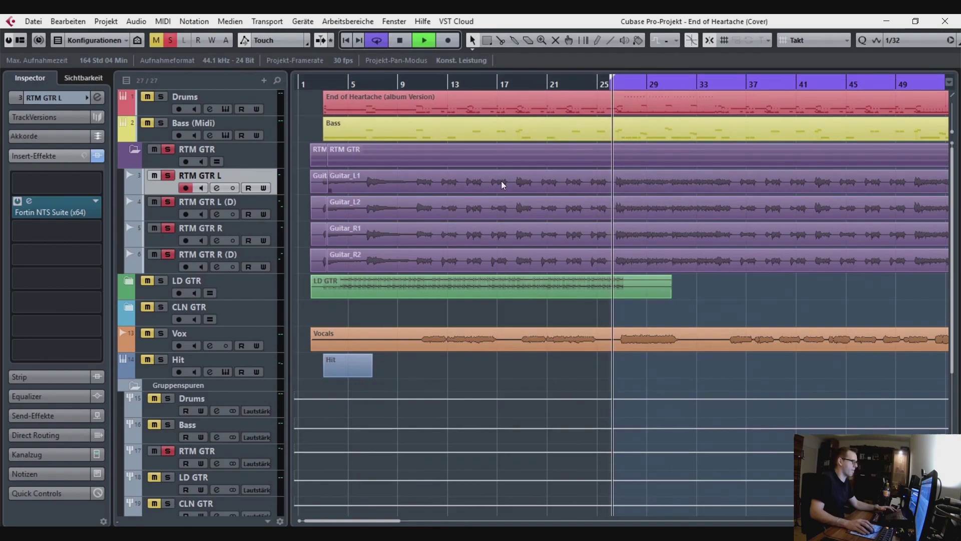
drag(614, 199, 399, 190)
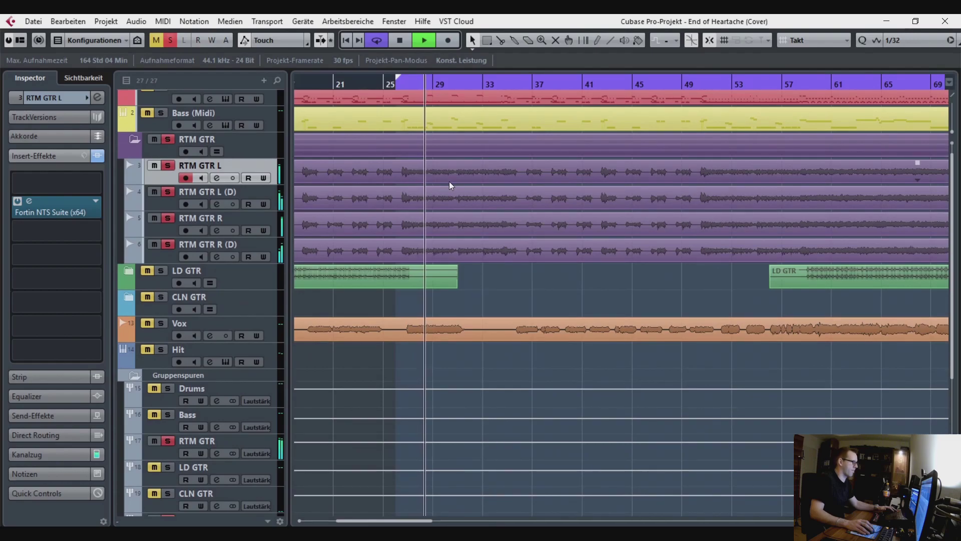
scroll(450, 194, up, 3)
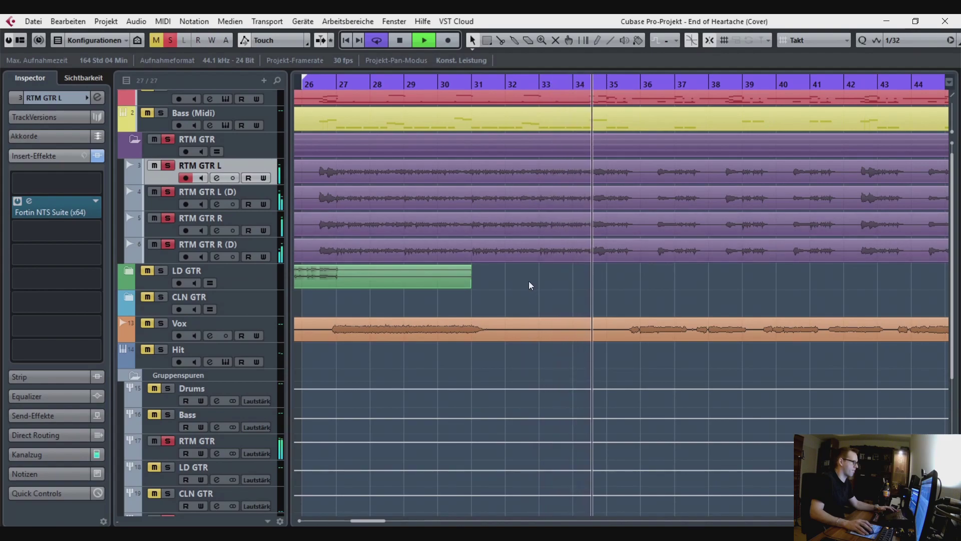
key(space)
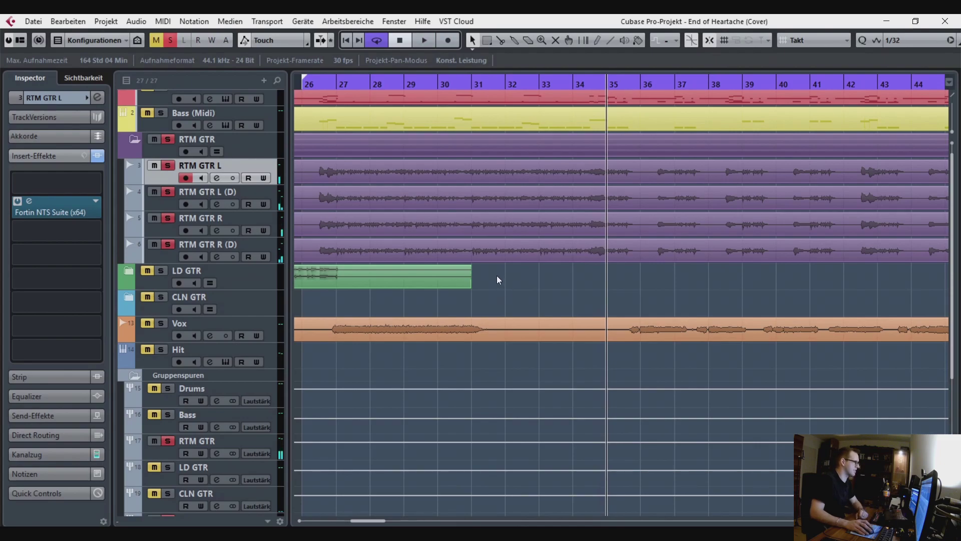
Unsolo the RTM GTR folder, turn off the cycle and mute Vox while playing the mix from just before bar 31
click(167, 140)
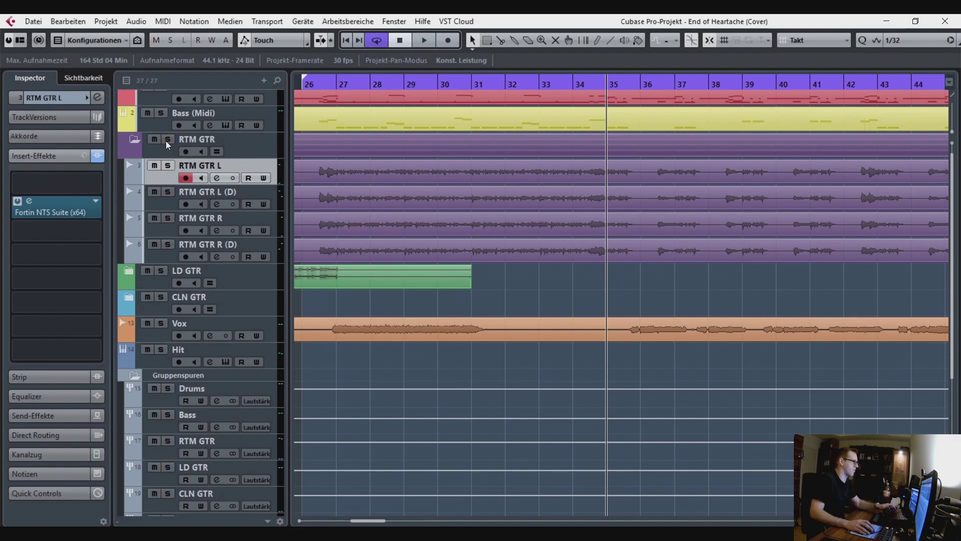
click(454, 80)
click(465, 83)
key(space)
click(147, 323)
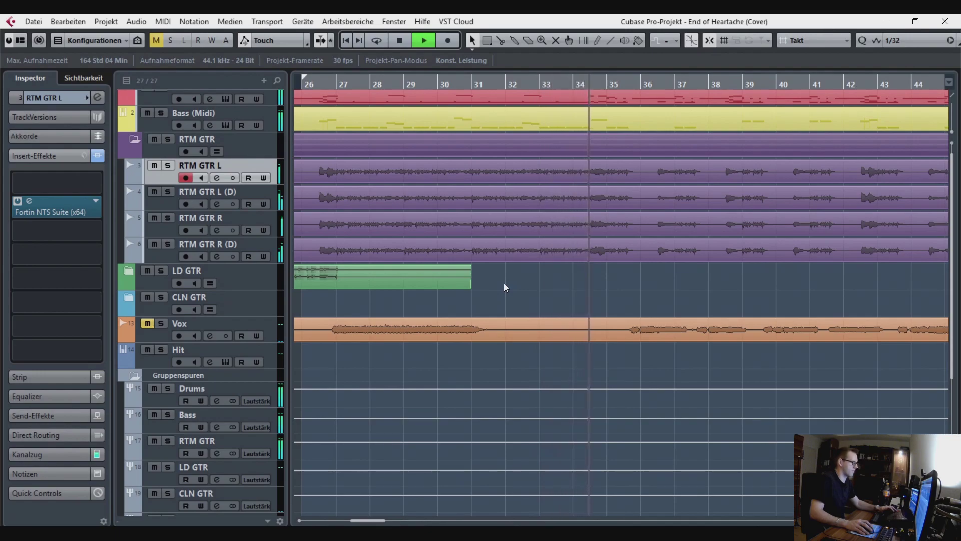
key(space)
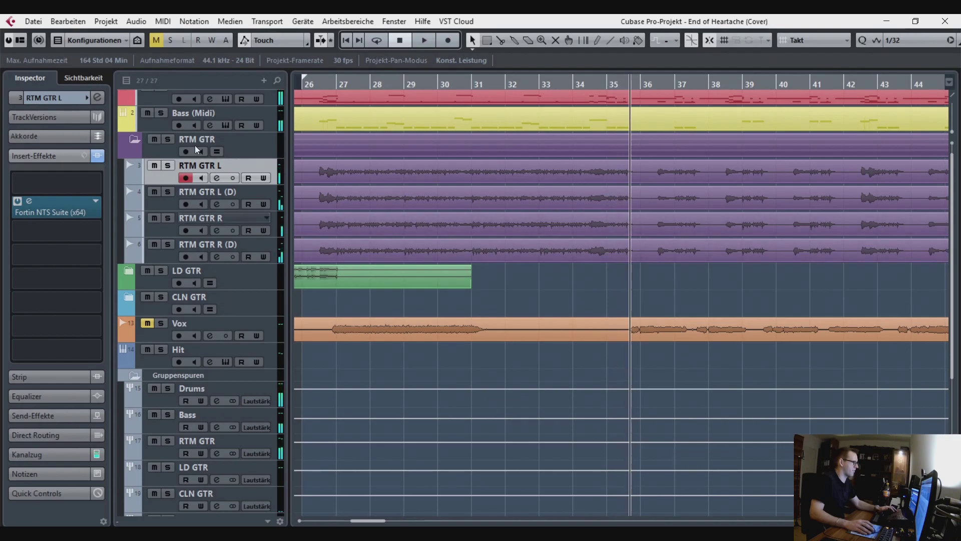
Show the basic track settings of RTM GTR L and compare its panning with the other rhythm guitar tracks
click(134, 139)
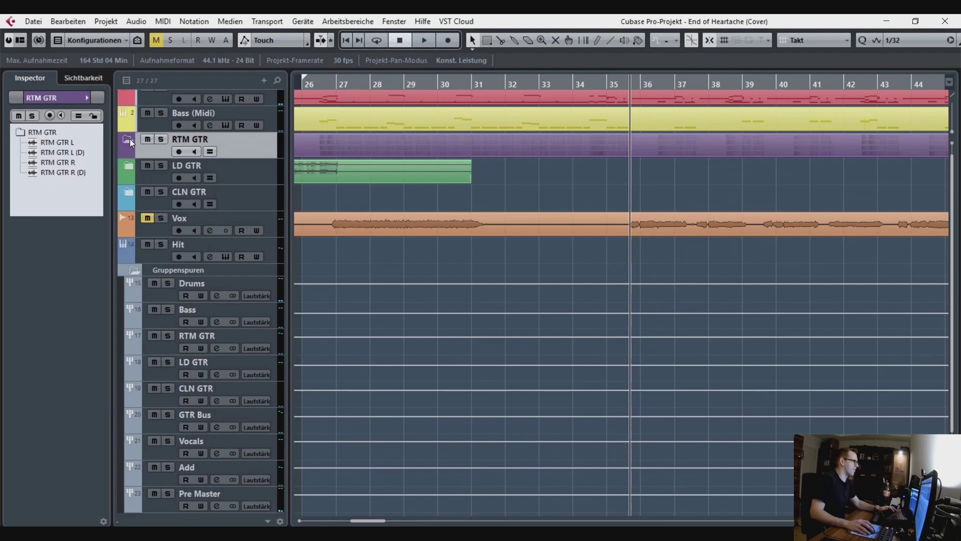
click(130, 139)
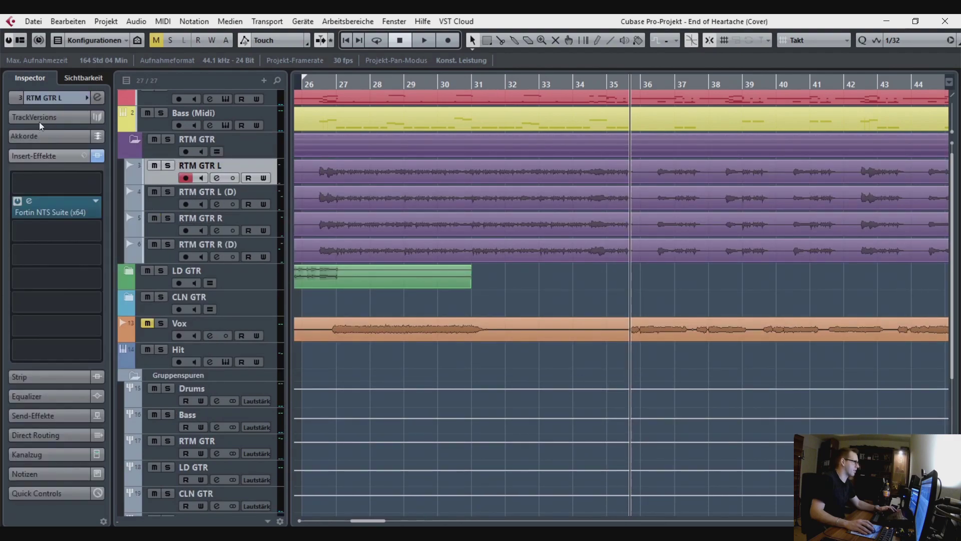
click(57, 100)
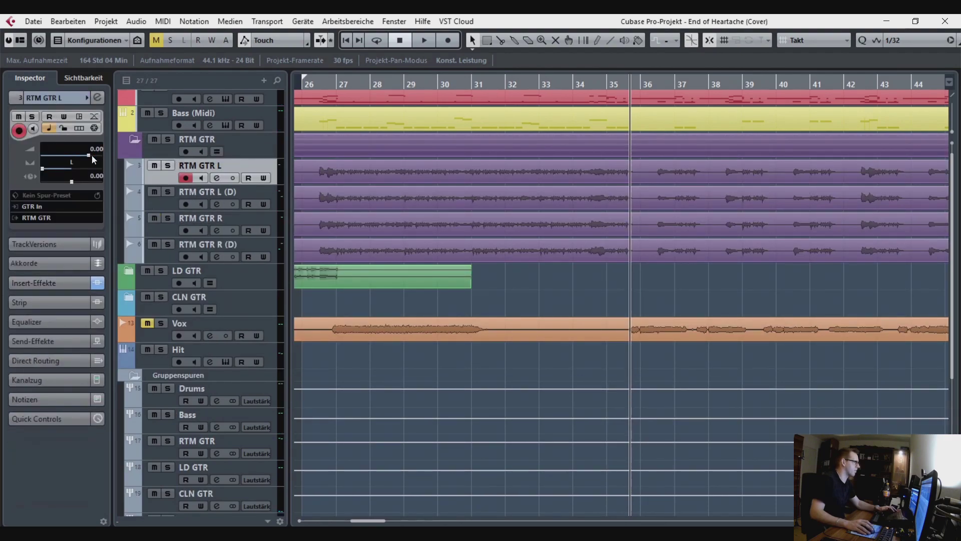
click(155, 231)
click(156, 203)
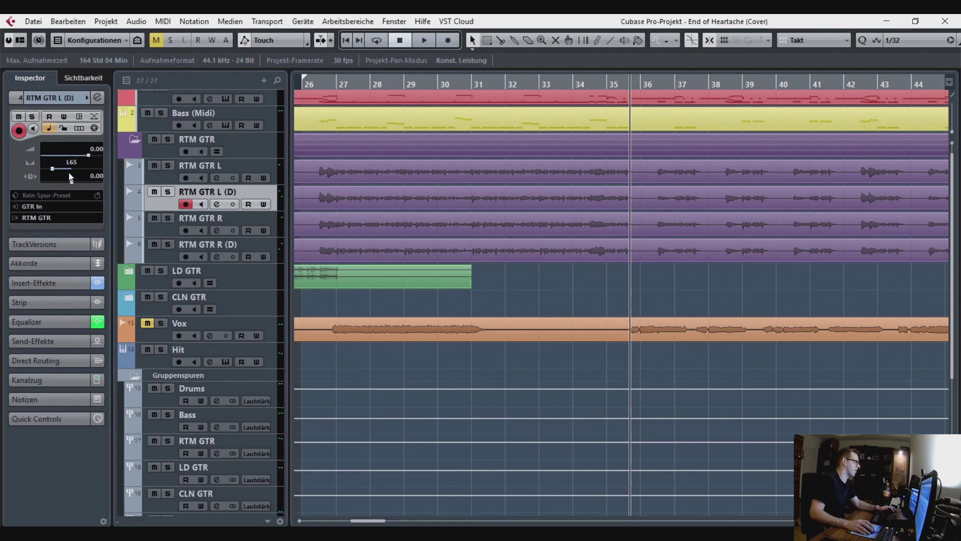
click(160, 252)
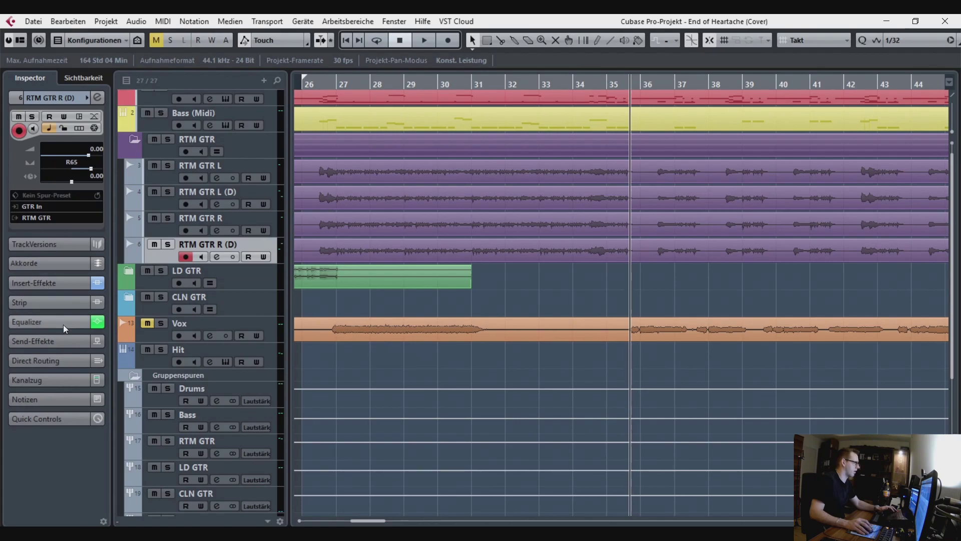
click(154, 233)
click(150, 193)
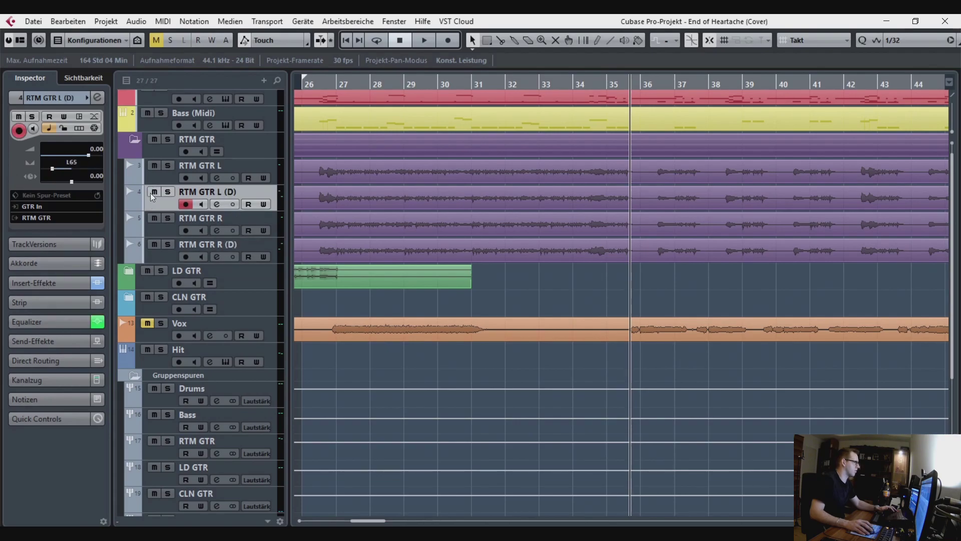
Inspect the channel settings and equalizer of the doubled tracks RTM GTR L (D) and RTM GTR R (D)
click(157, 182)
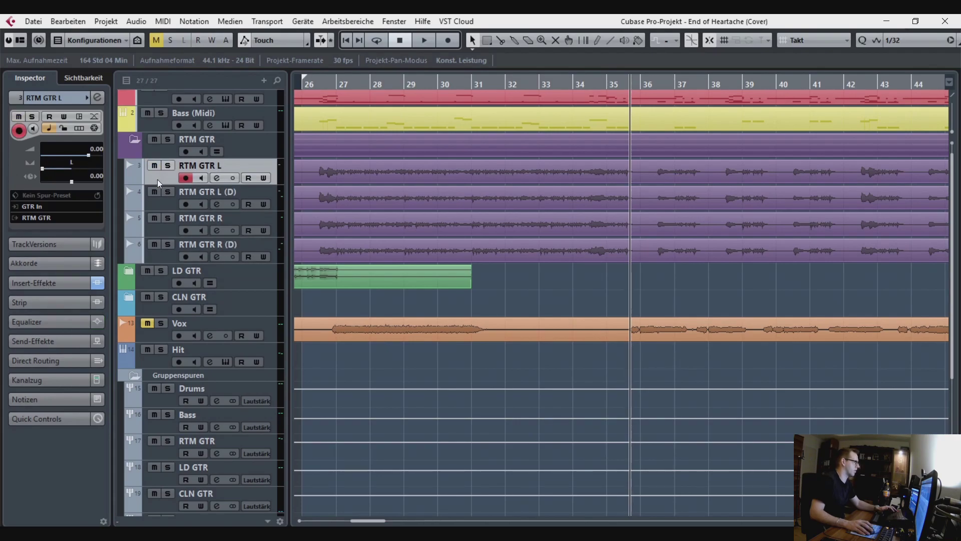
click(158, 203)
click(97, 99)
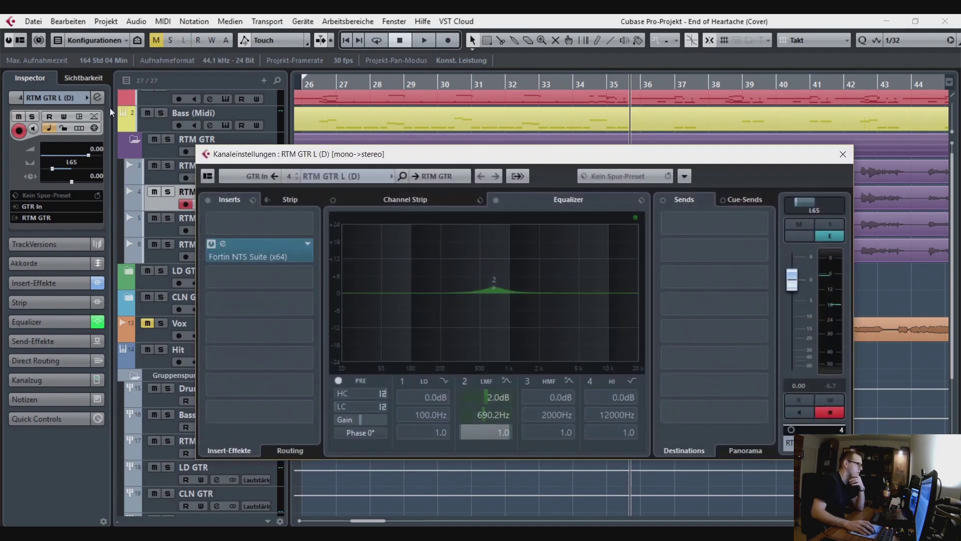
click(161, 260)
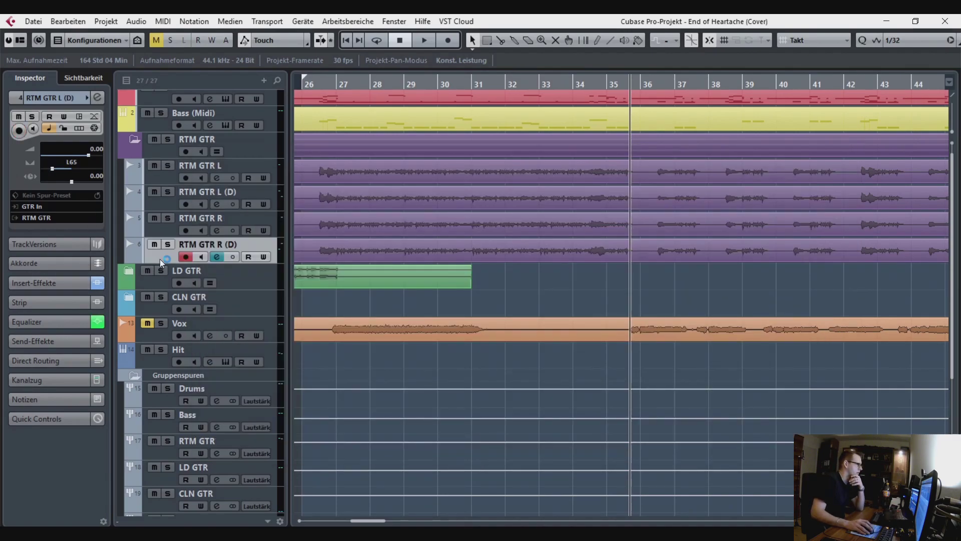
click(98, 99)
click(99, 105)
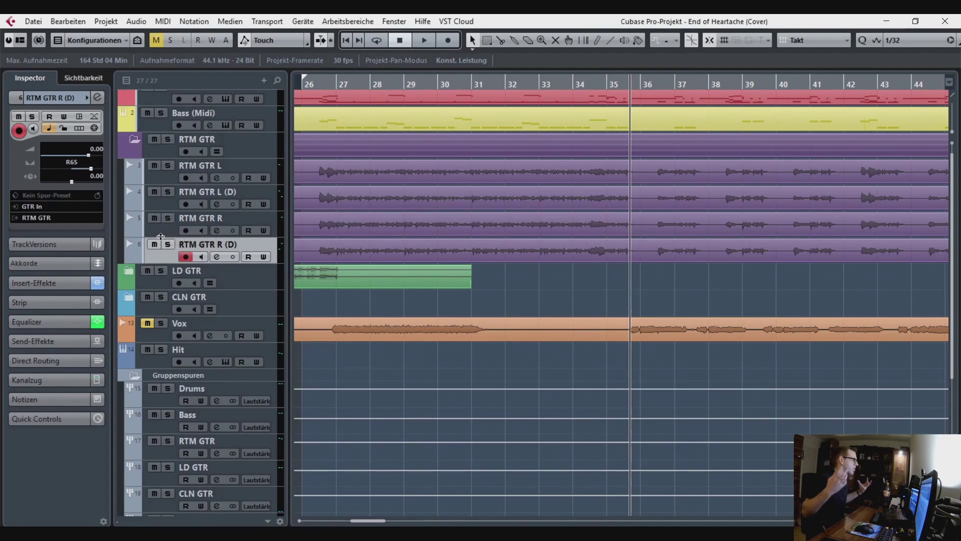
Compare the track settings of RTM GTR R with those of its doubled take, RTM GTR R (D)
click(156, 229)
click(156, 192)
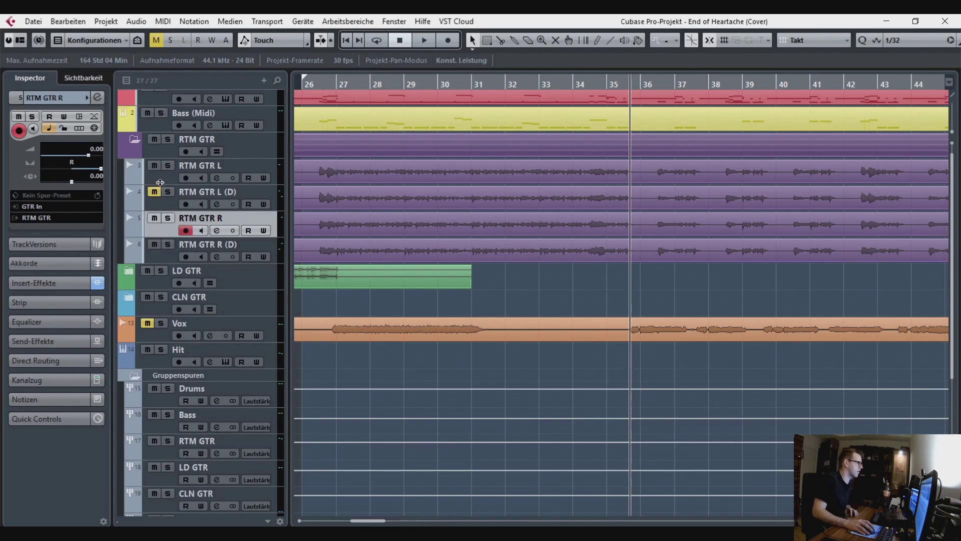
click(161, 254)
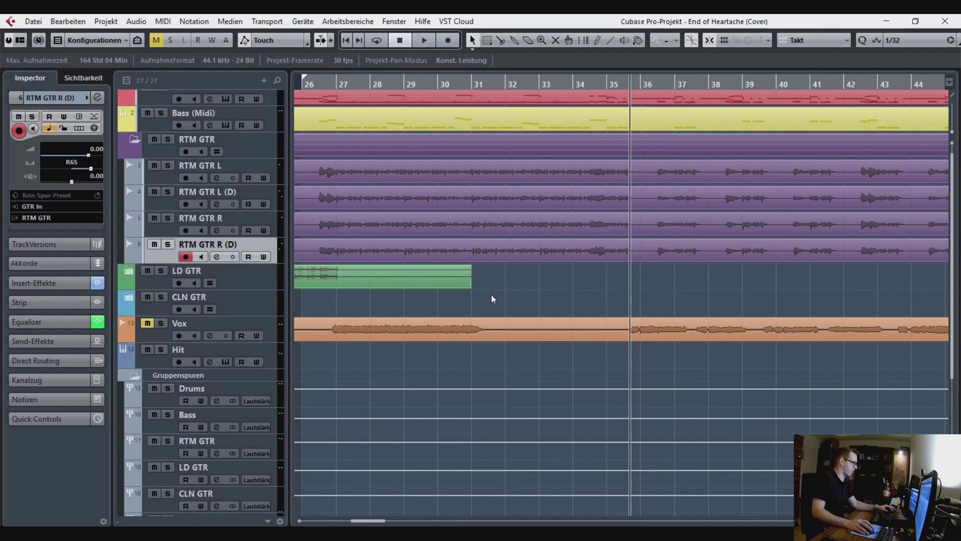
Collapse the RTM GTR folder, expand the LD GTR folder and show the insert effects of LD GTR L
click(131, 282)
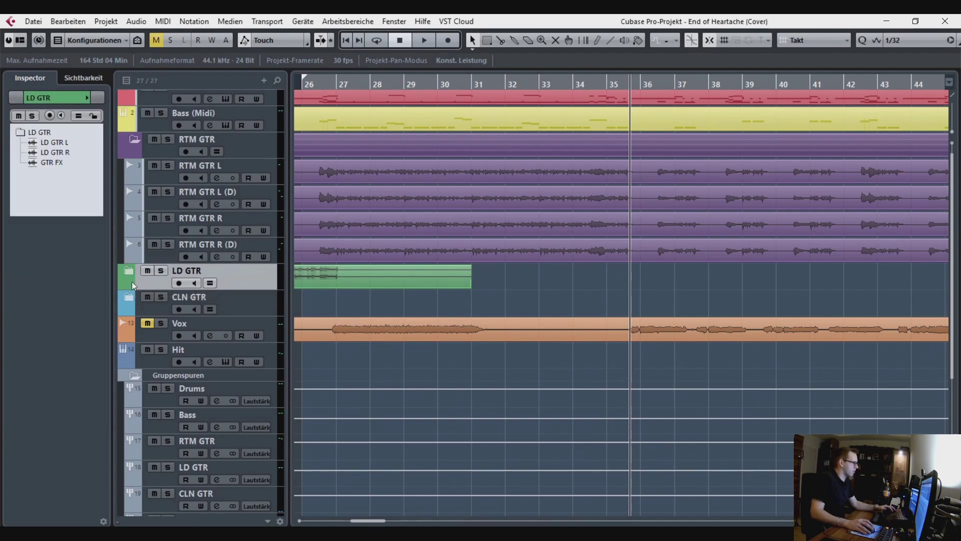
click(135, 138)
click(129, 167)
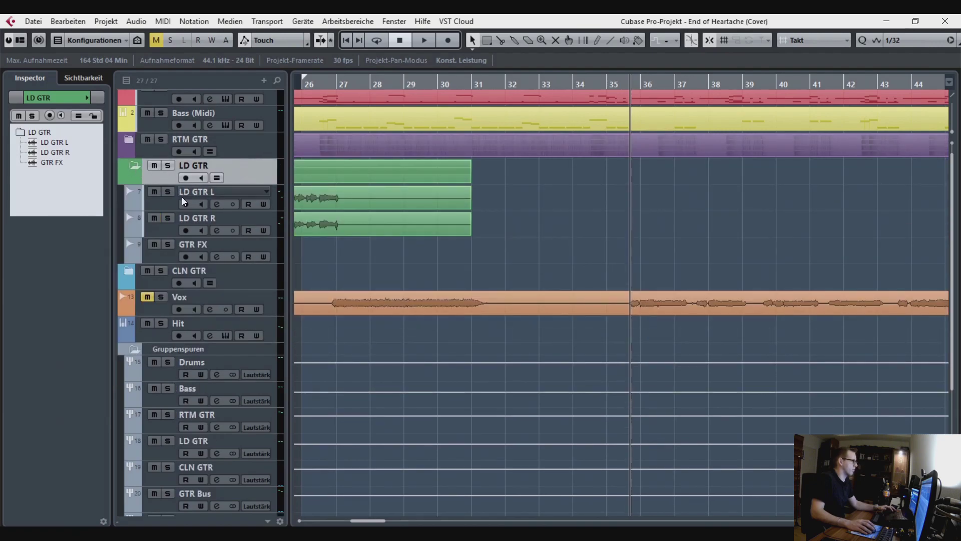
scroll(418, 259, left, 5)
scroll(423, 258, left, 2)
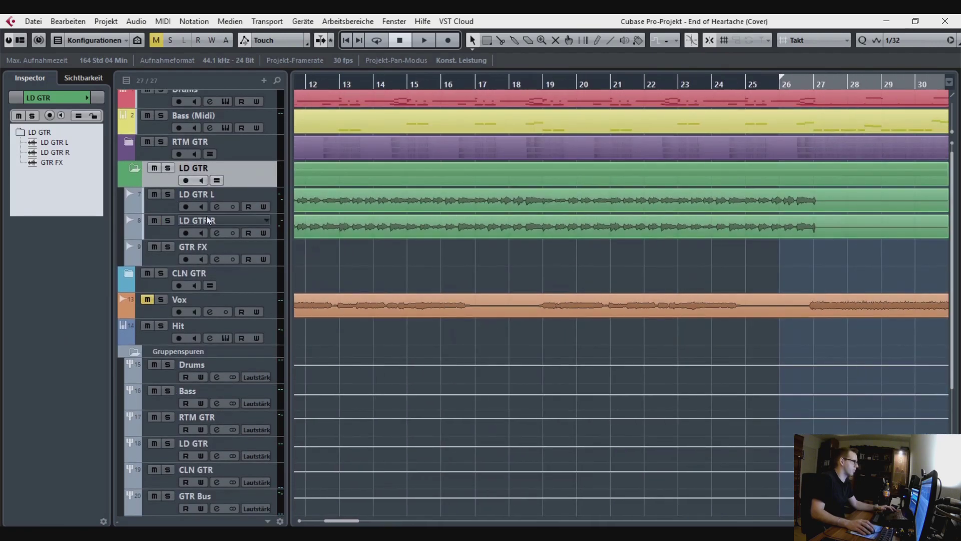
click(161, 209)
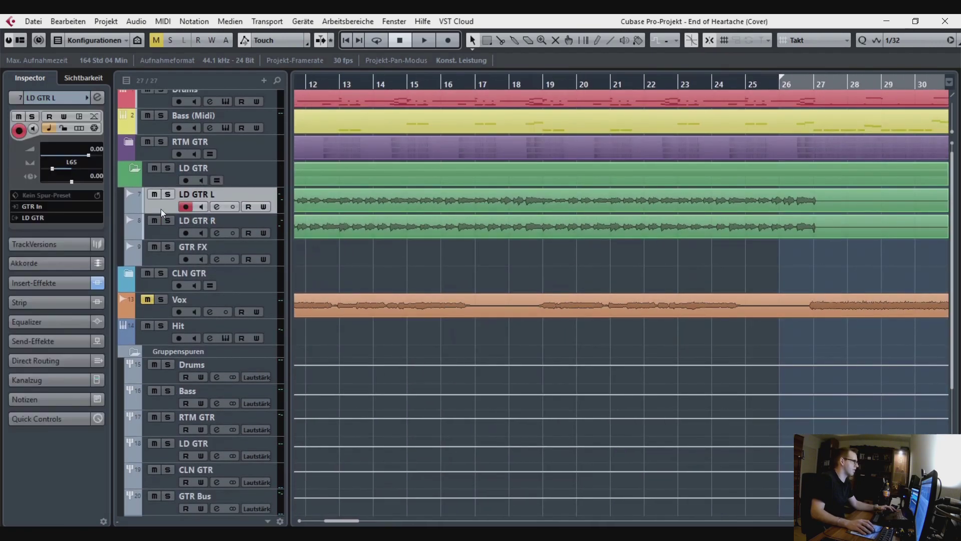
click(50, 283)
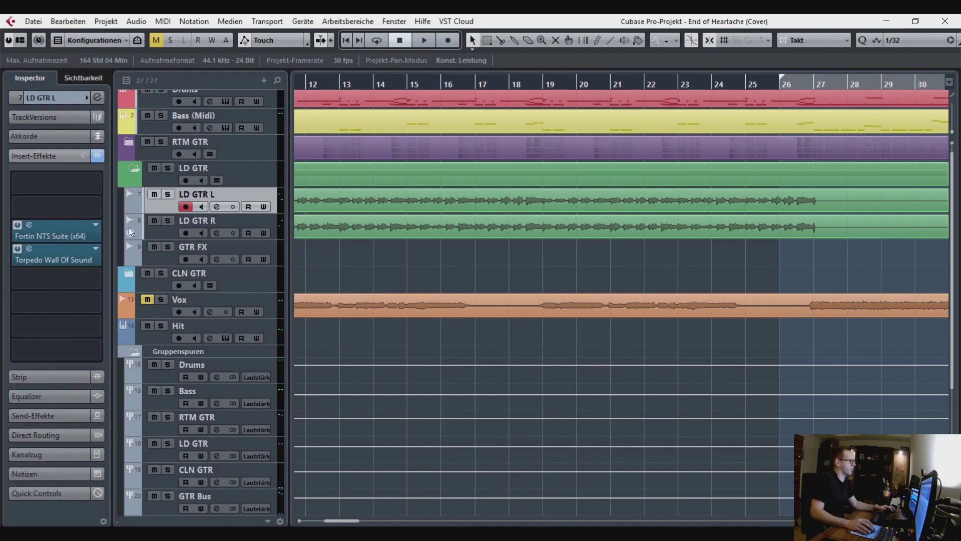
Set the playback position to bar 3, near the start of the lead guitar parts
drag(329, 266, 564, 280)
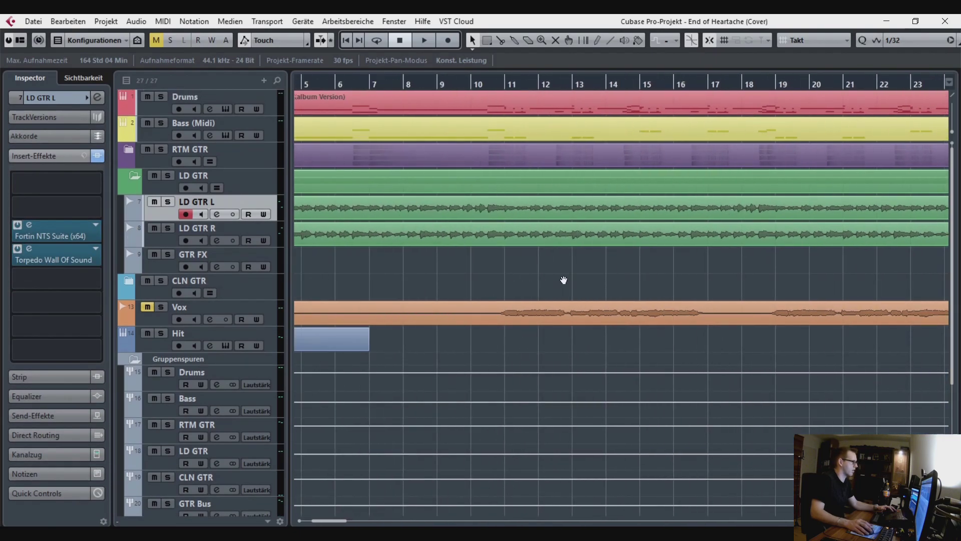
ctrl+scroll(469, 279, down, 3)
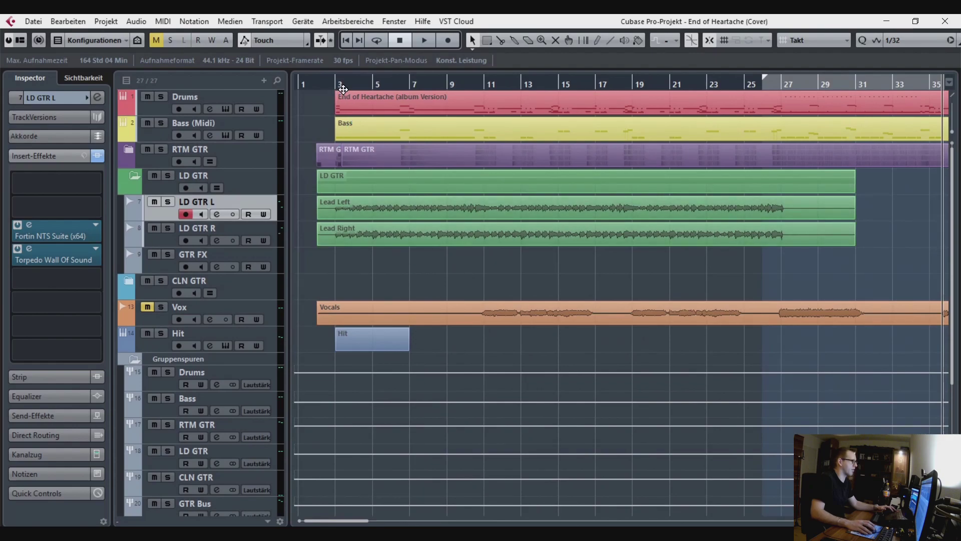
click(340, 83)
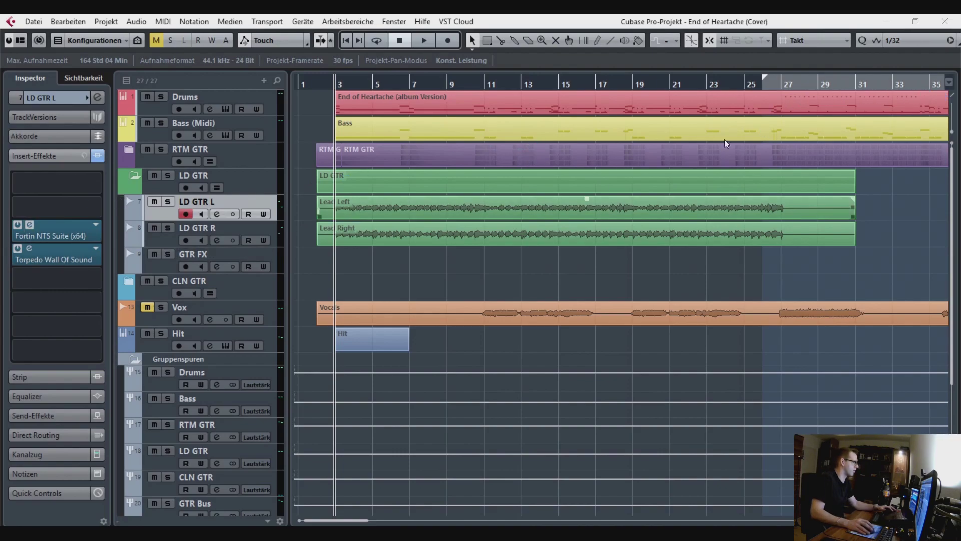
Inspect the Fortin NTS Suite on LD GTR L, toggle its cabinet section on and back off, and close the plug-in
drag(960, 118, 303, 40)
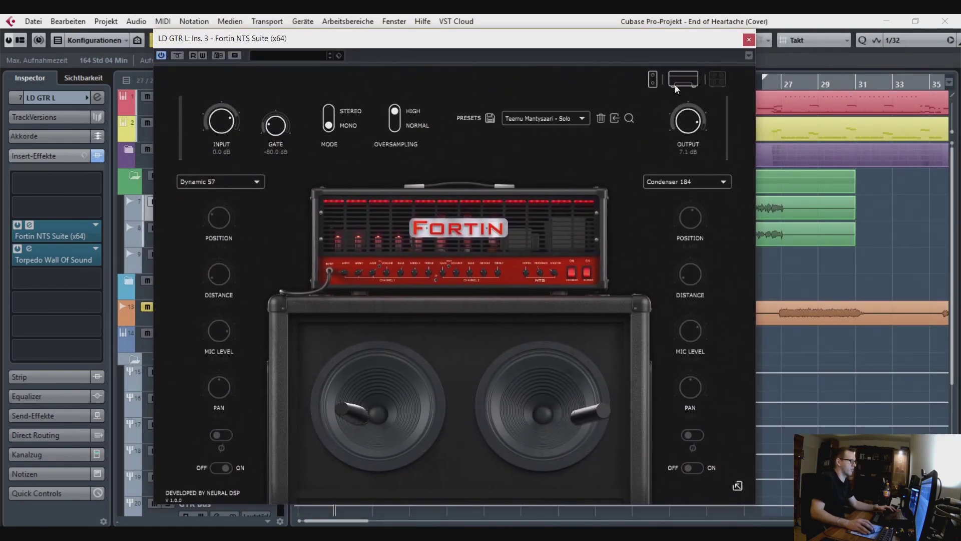
click(713, 79)
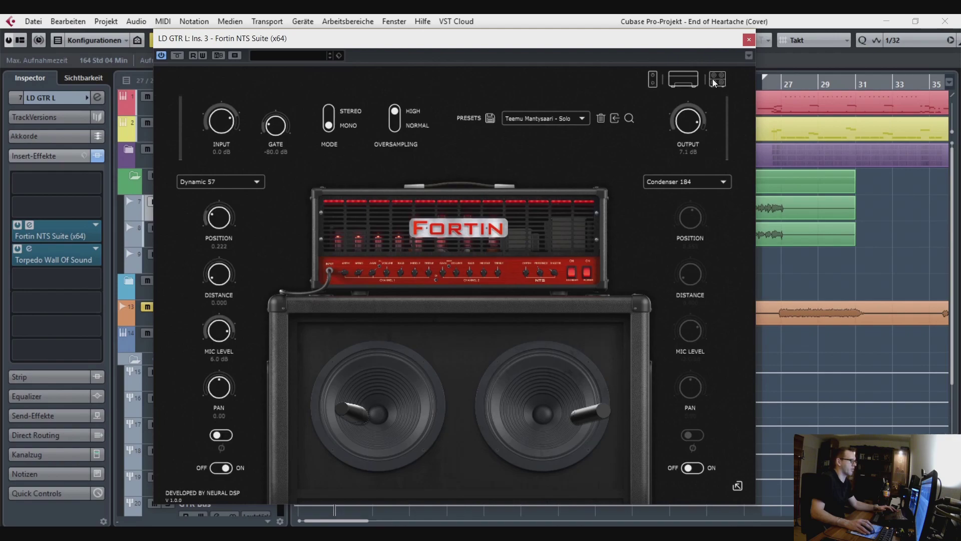
click(713, 79)
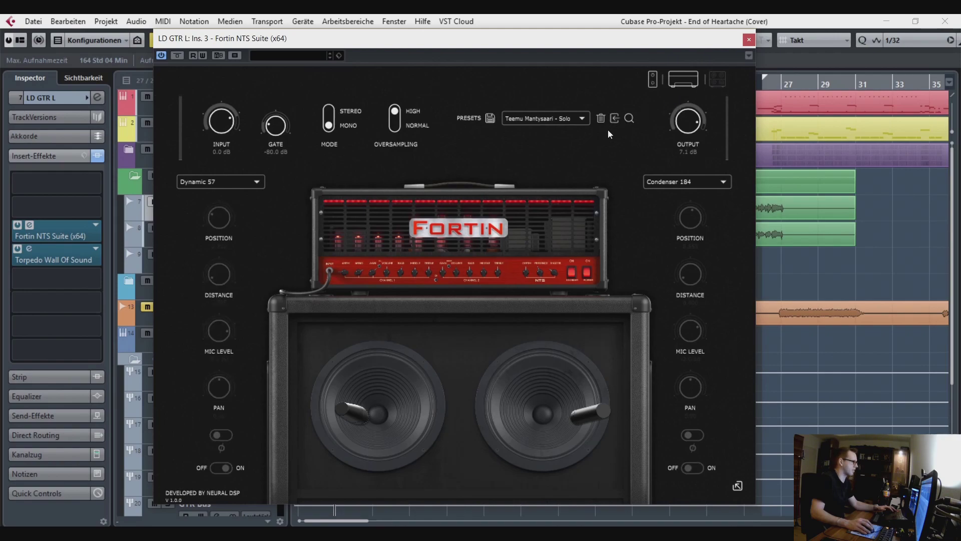
click(748, 39)
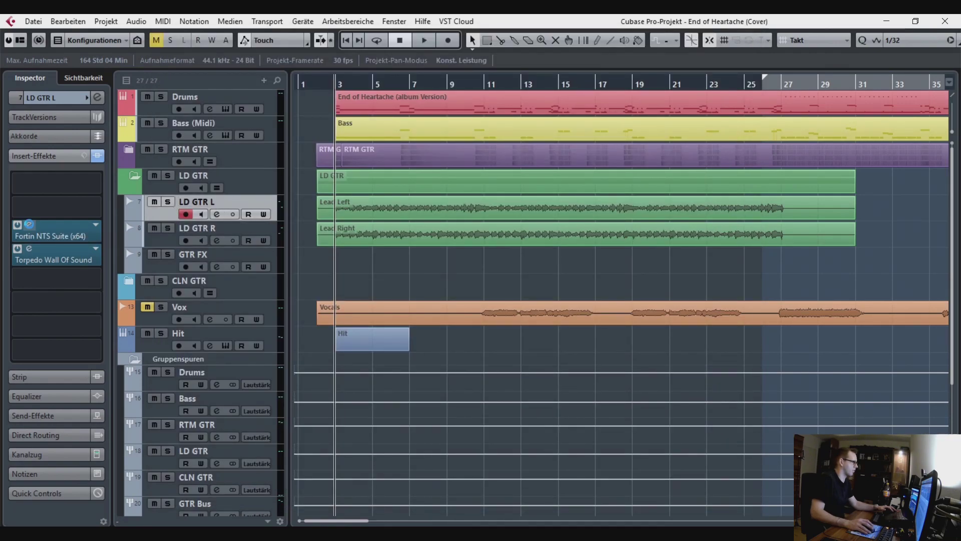
click(29, 225)
Inspect the Torpedo Wall Of Sound insert on LD GTR L, close it and show the track's basic settings
click(28, 250)
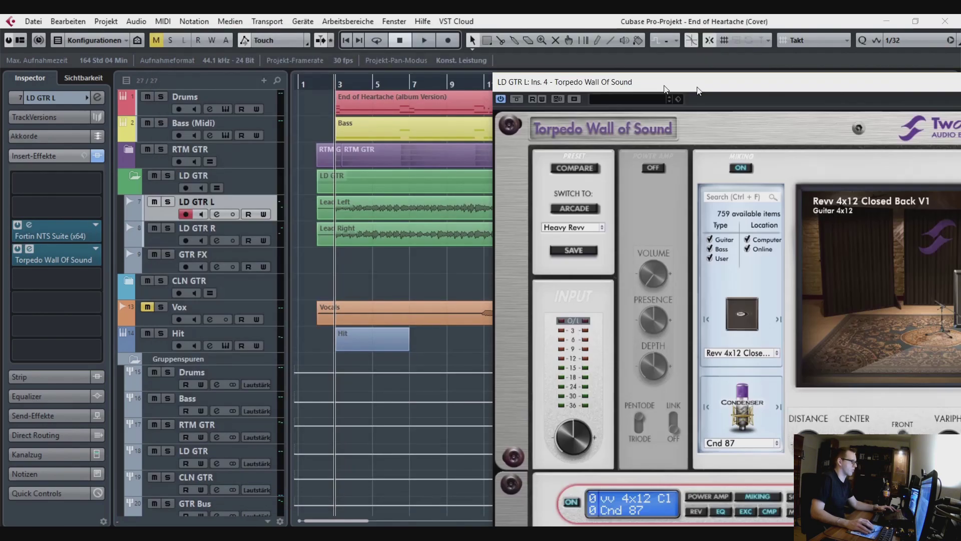
drag(697, 87, 221, 34)
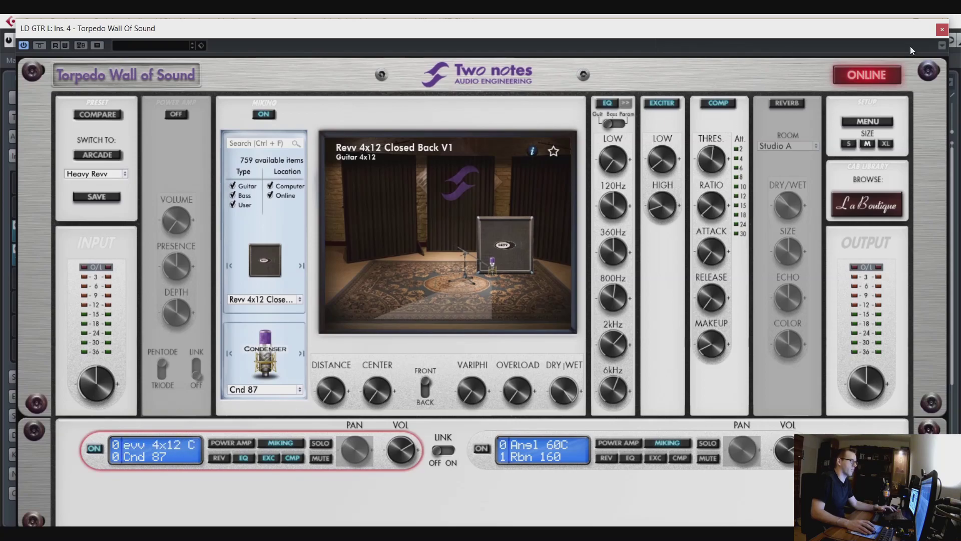
click(942, 30)
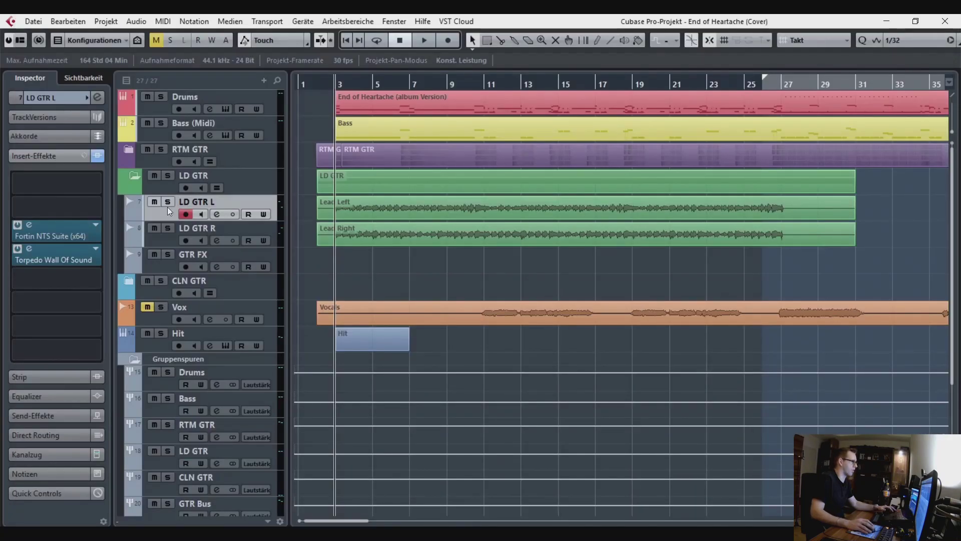
click(67, 102)
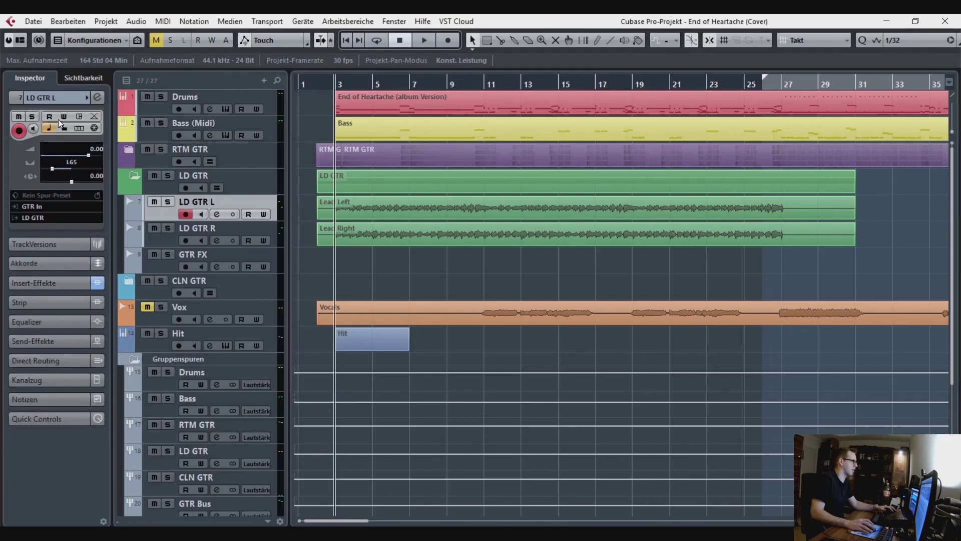
Show LD GTR R's basic settings, play the soloed LD GTR folder from bar 3 and show the LD GTR group's insert effects
click(164, 239)
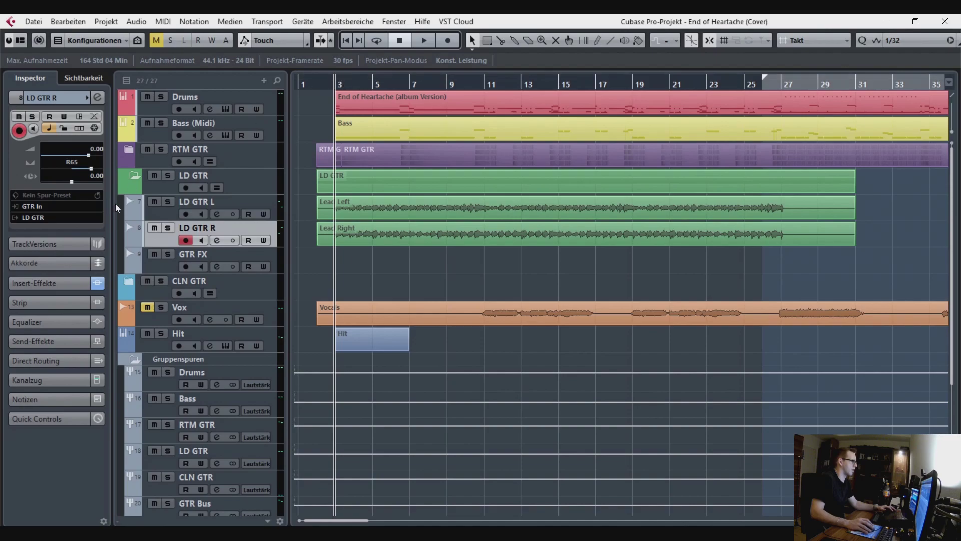
click(168, 176)
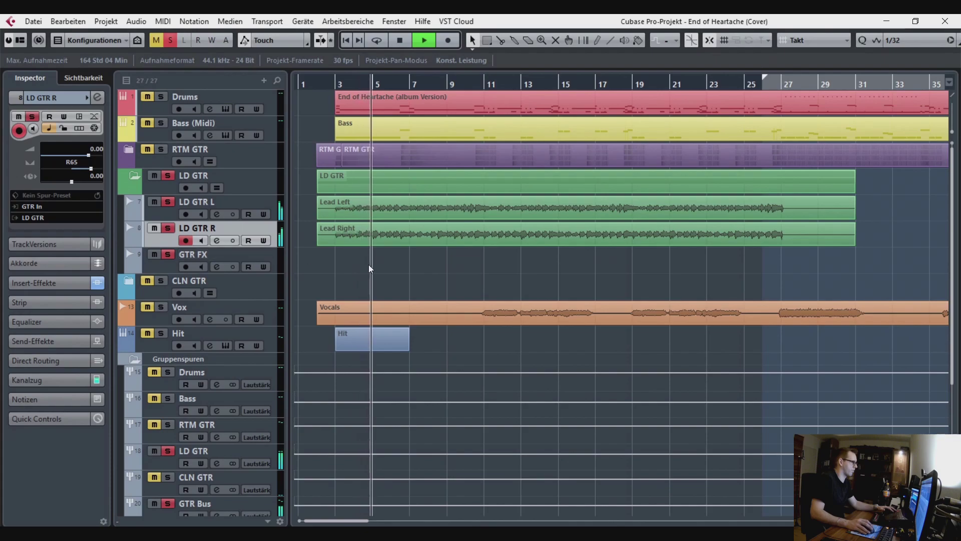
scroll(153, 370, down, 3)
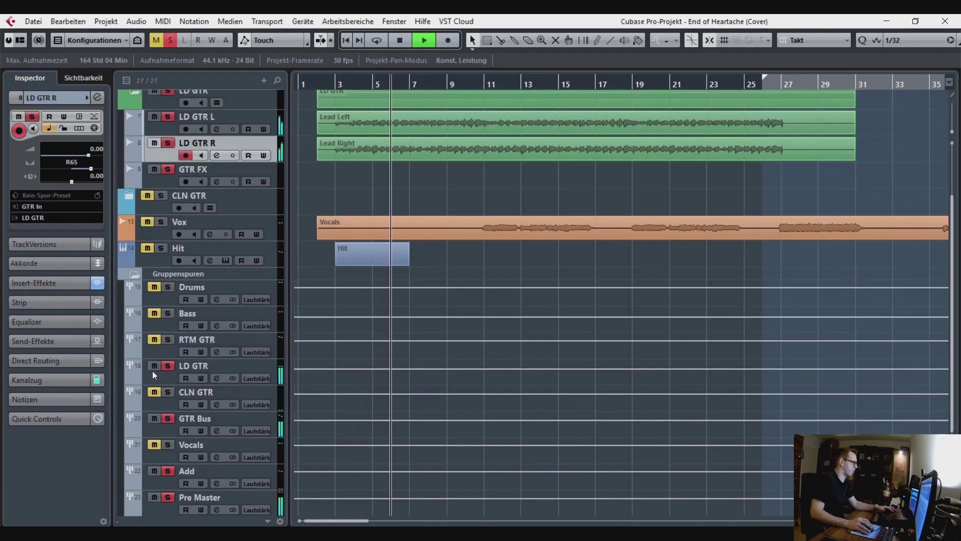
click(153, 374)
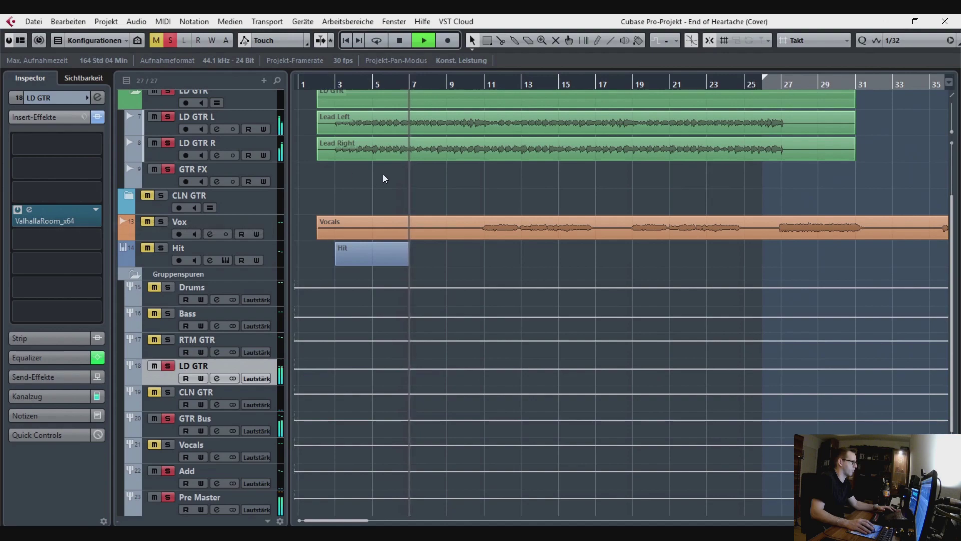
scroll(383, 174, up, 3)
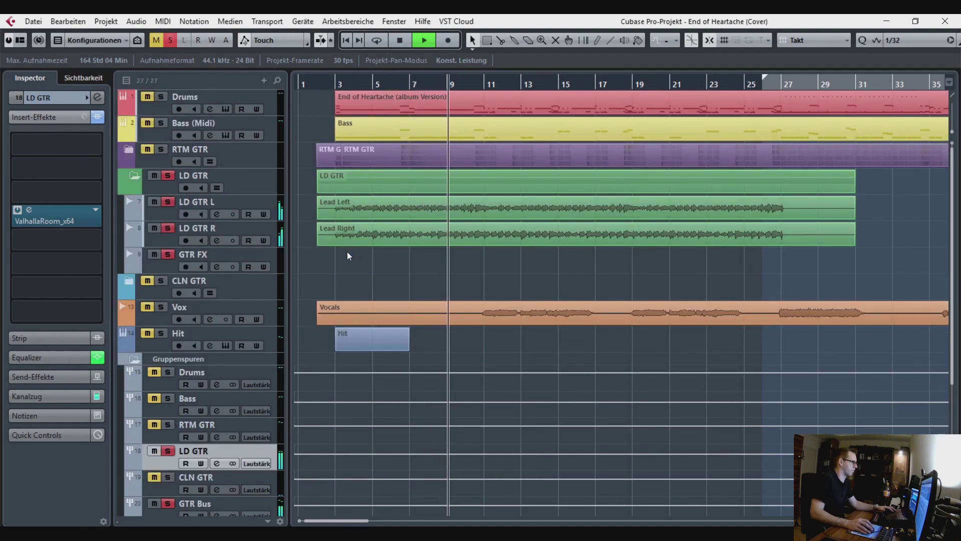
key(space)
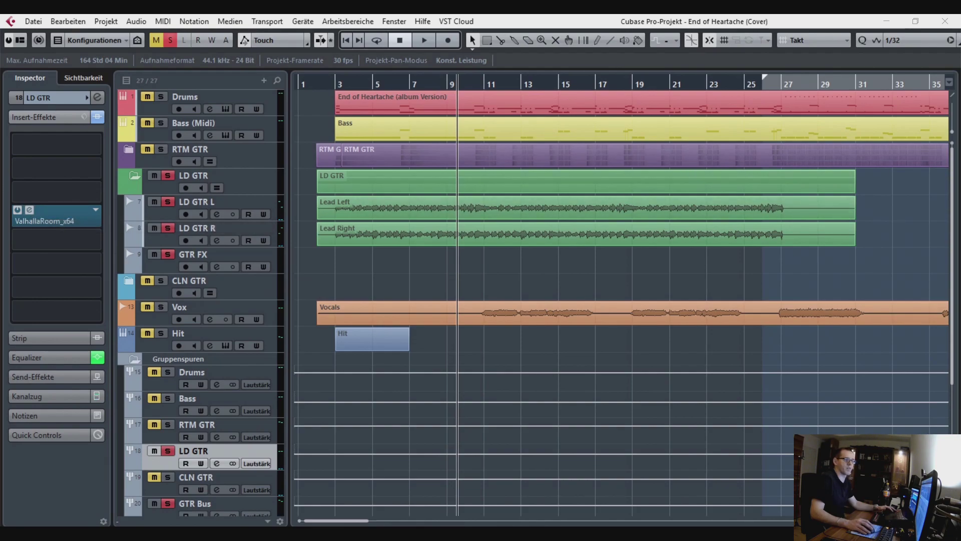
Inspect the LD GTR group's equalizer in its channel settings, close them and clear the solo on the LD GTR folder
drag(681, 170, 960, 166)
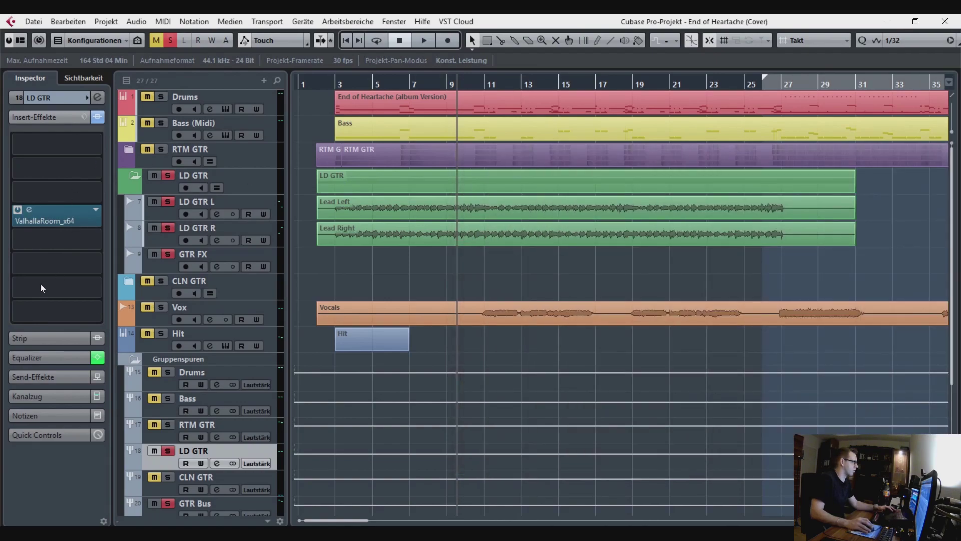
click(99, 98)
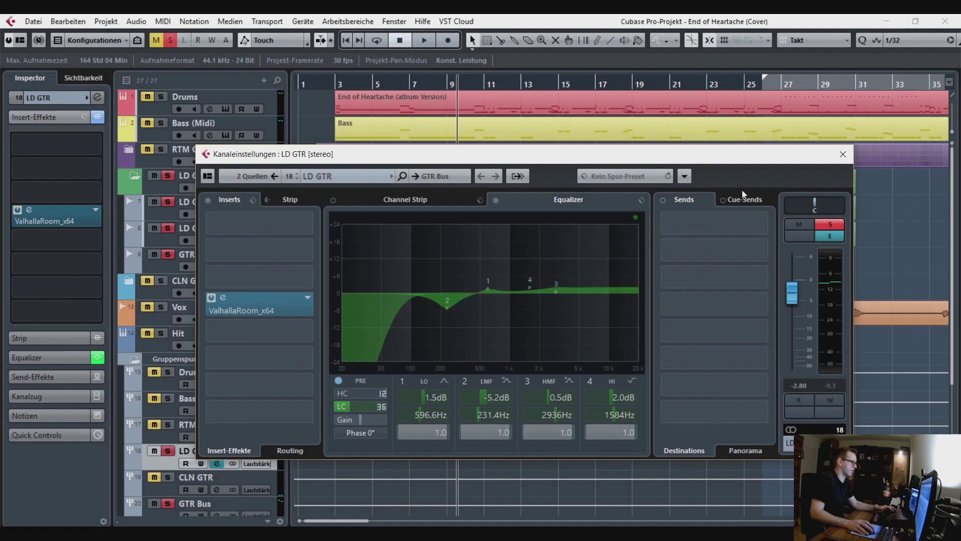
click(840, 159)
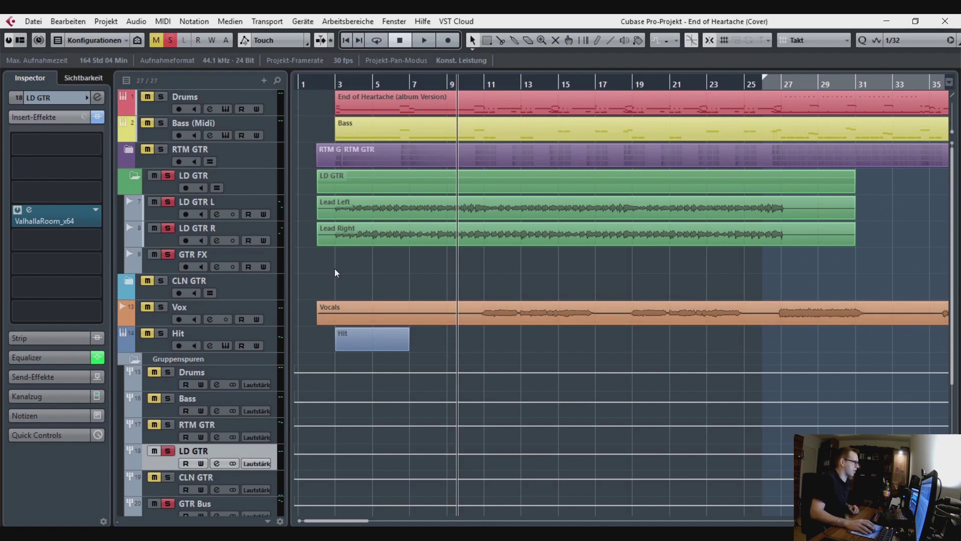
click(172, 176)
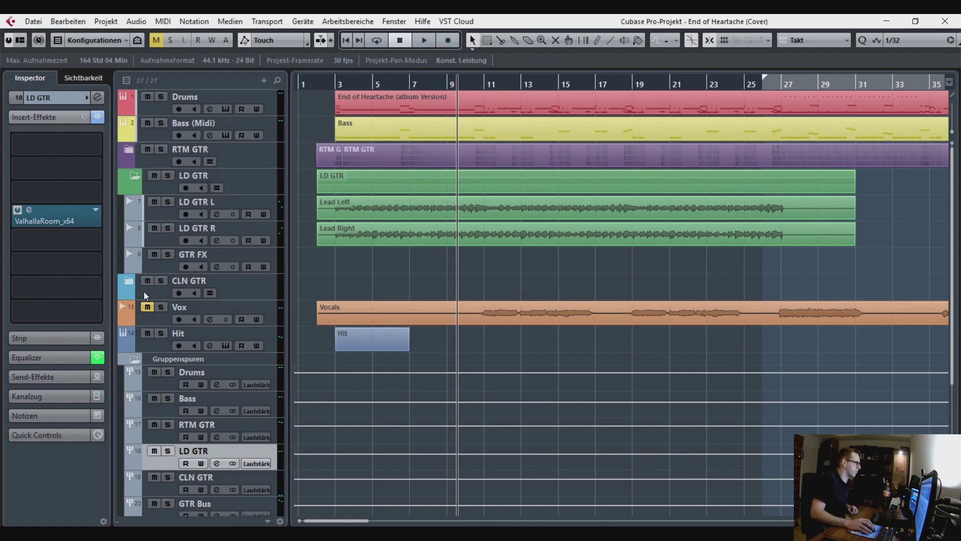
Collapse the LD GTR folder, expand CLN GTR and set the playback position inside the clean guitar clips, just before bar 130
click(137, 180)
click(130, 200)
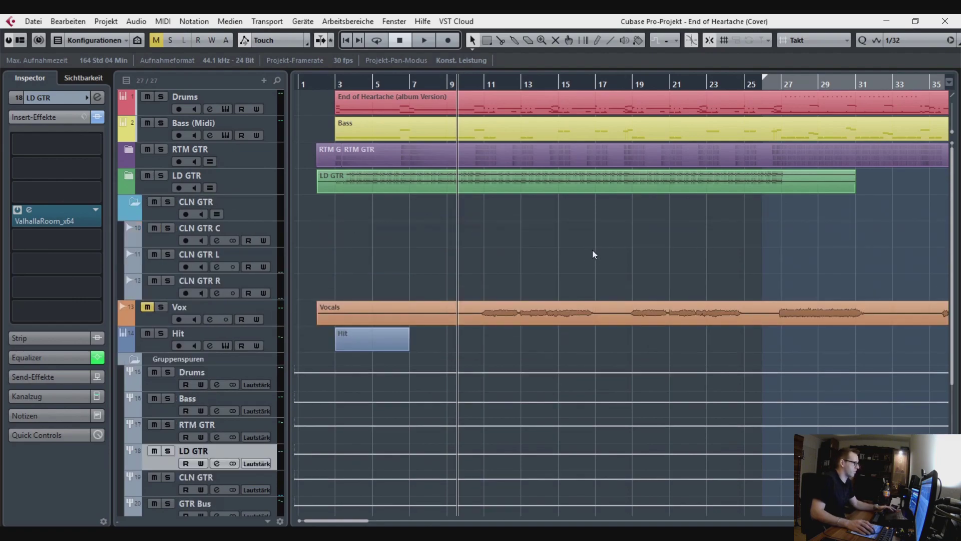
drag(593, 251, 263, 250)
scroll(509, 234, down, 5)
drag(638, 264, 390, 264)
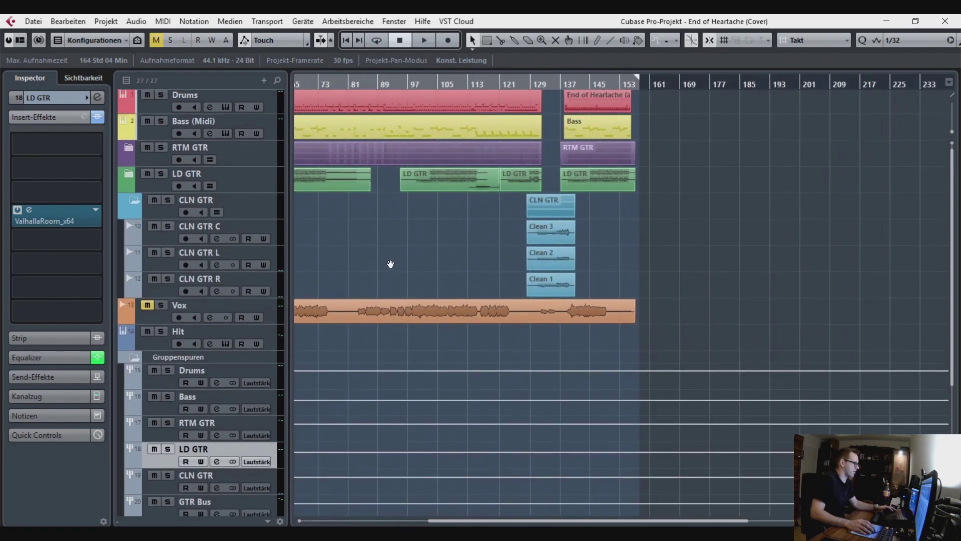
drag(533, 84, 169, 251)
Show the volume and pan settings of CLN GTR C, CLN GTR L and CLN GTR R in turn
click(163, 238)
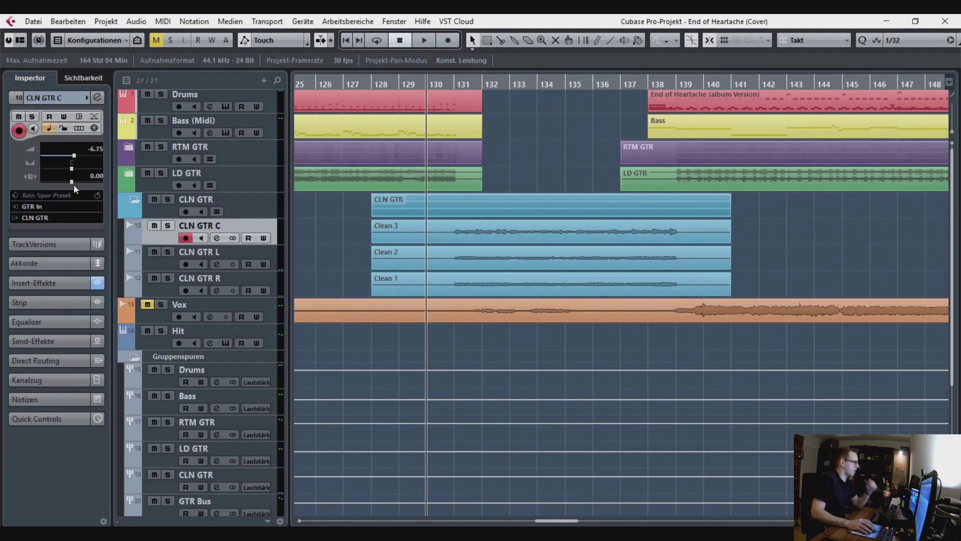
click(155, 266)
click(161, 289)
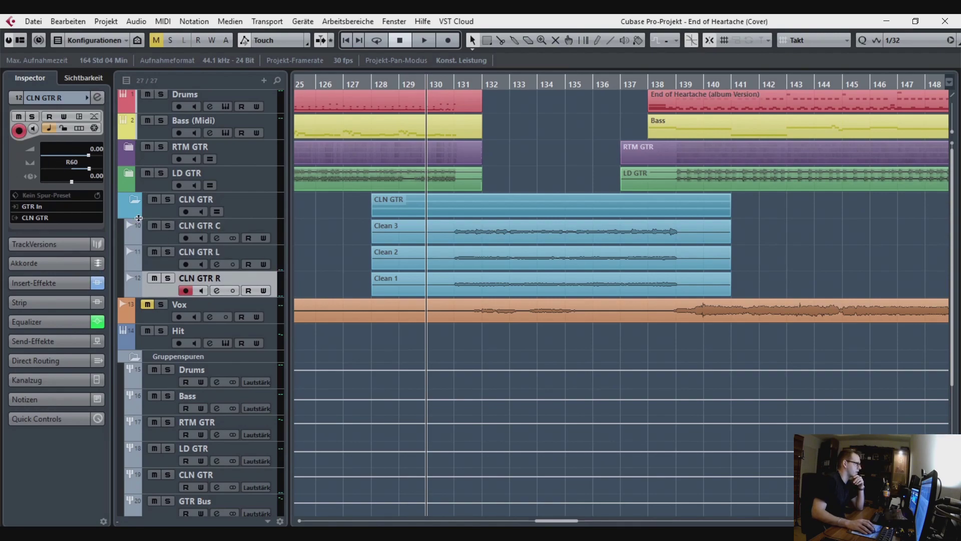
Inspect the BIAS FX and S1 Imager Stereo inserts on CLN GTR C, close both and return to the track's basic settings
click(154, 243)
click(54, 264)
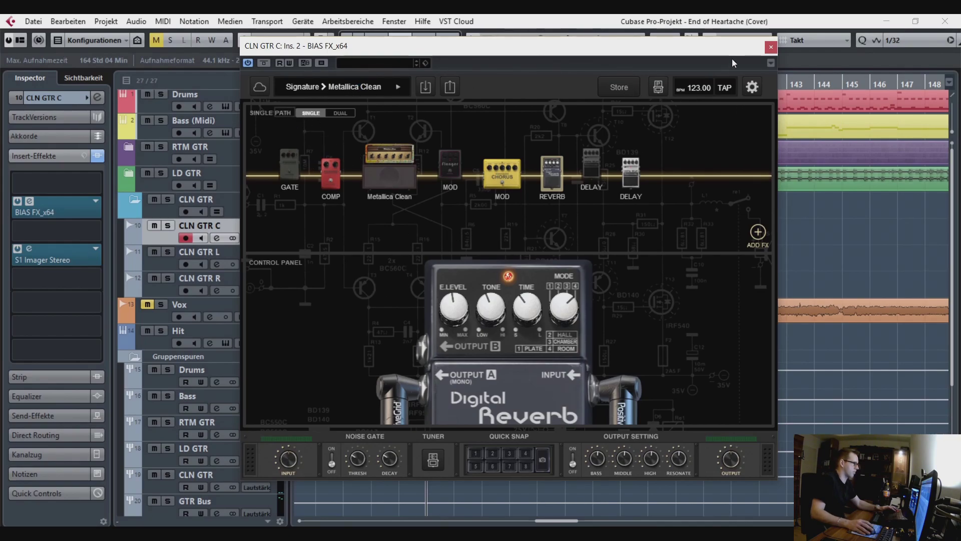
click(770, 48)
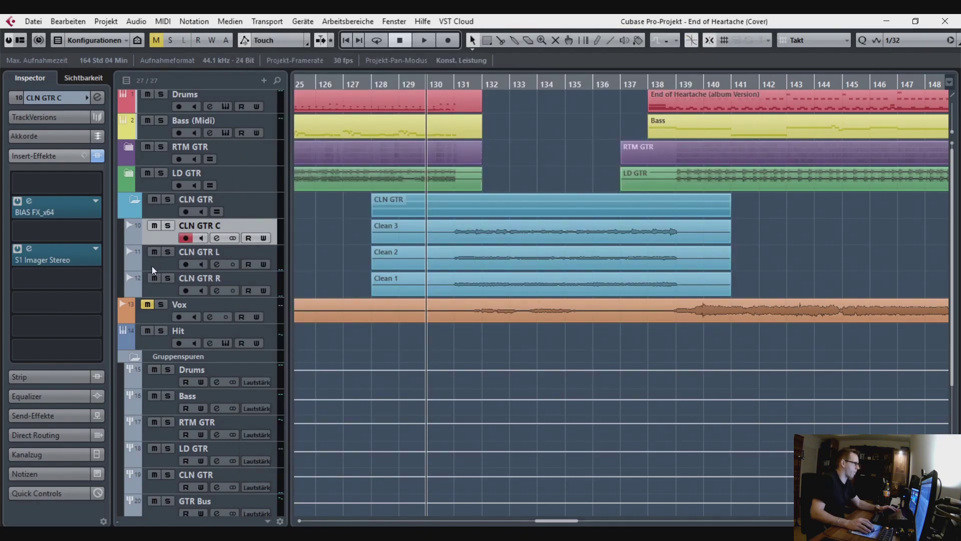
click(49, 250)
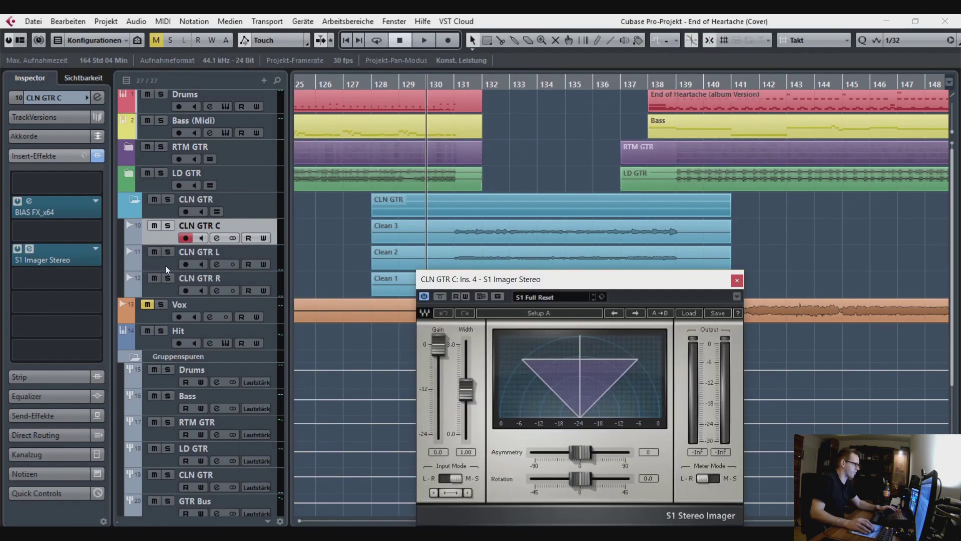
click(27, 248)
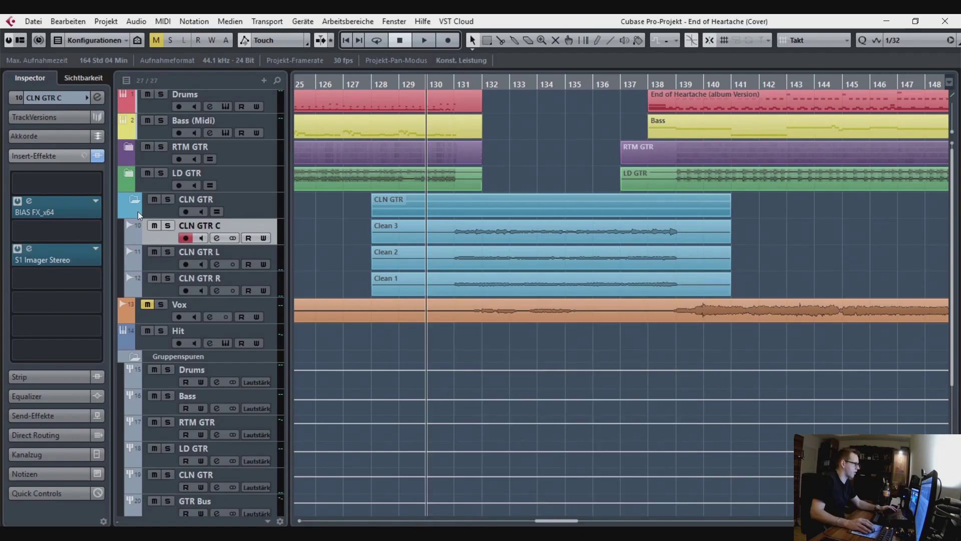
click(73, 98)
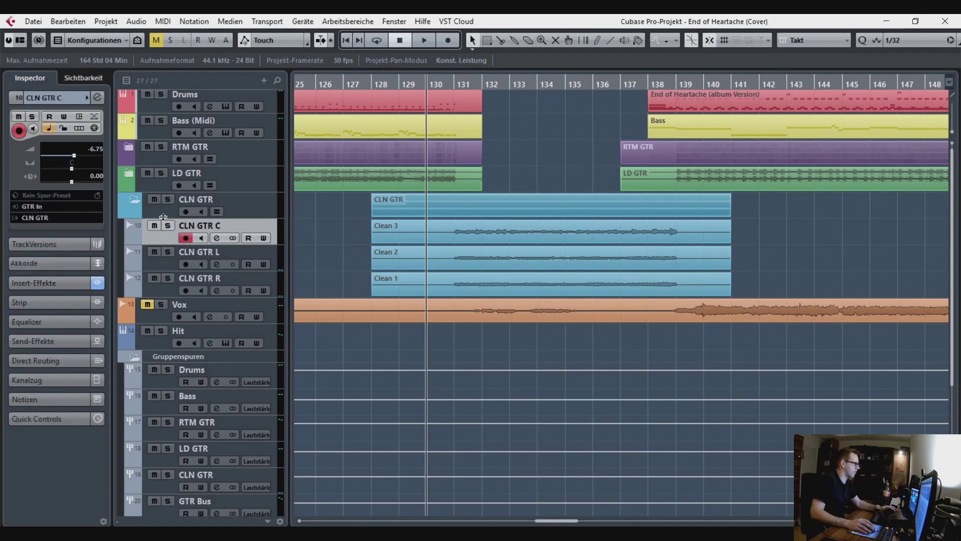
Show CLN GTR L's panning and insert effects and compare them with the inserts on CLN GTR R and CLN GTR C
click(155, 263)
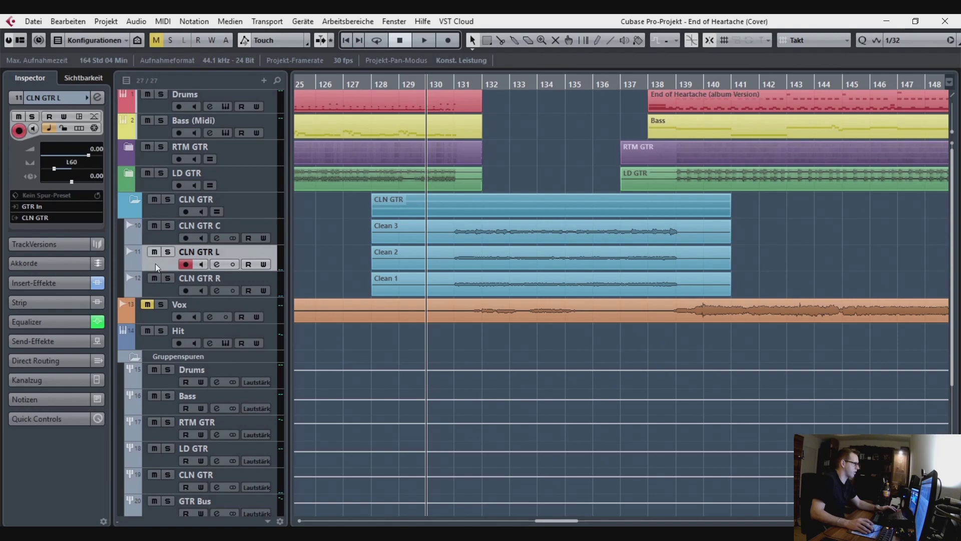
click(55, 283)
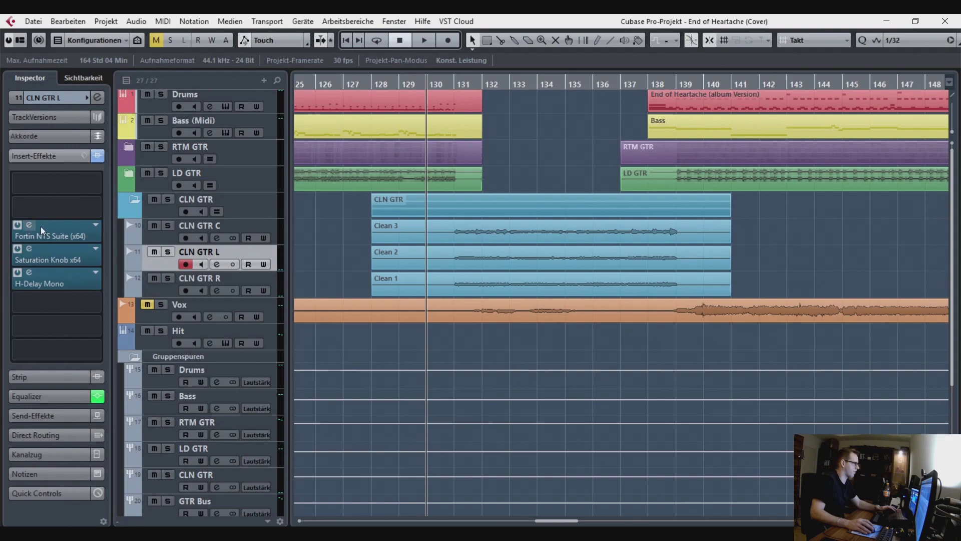
click(154, 288)
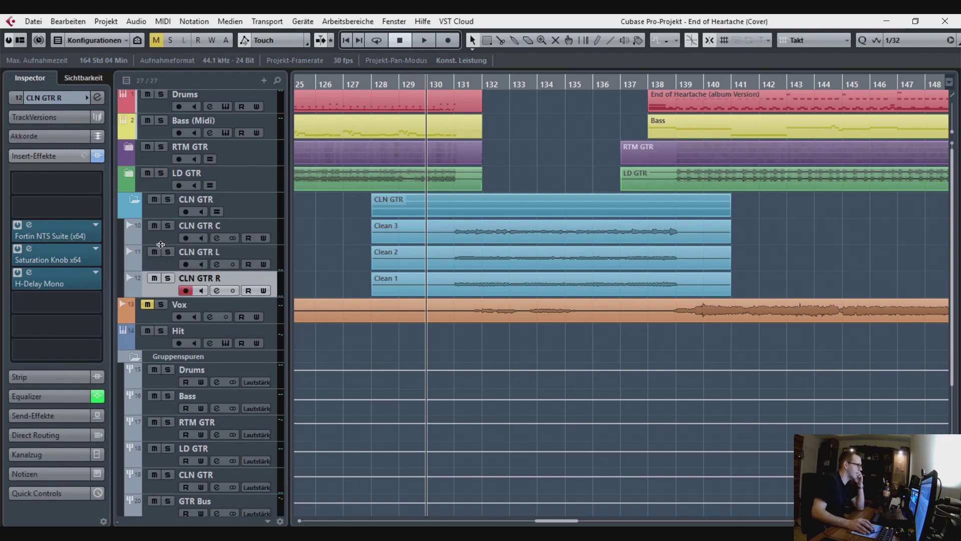
click(160, 239)
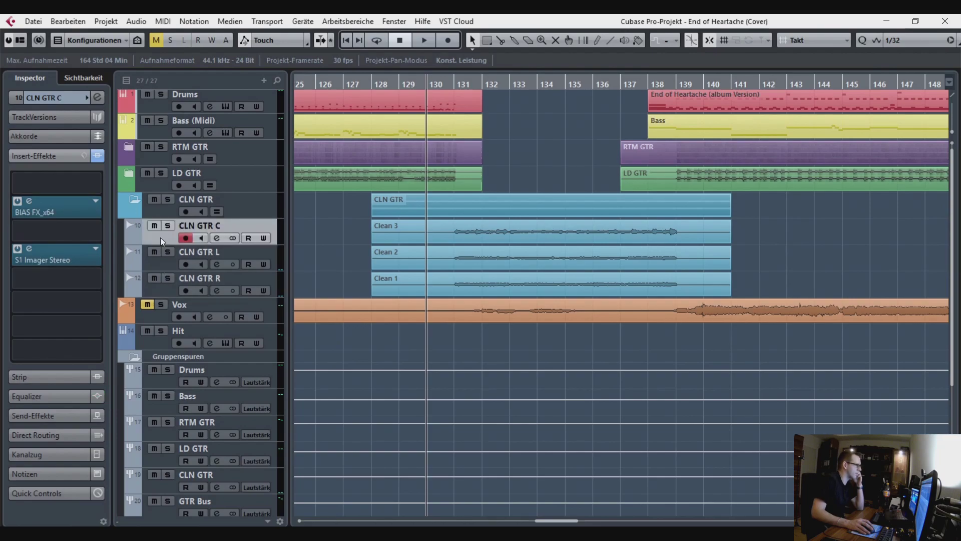
Solo CLN GTR C and play the clean guitar part from bar 131
click(455, 84)
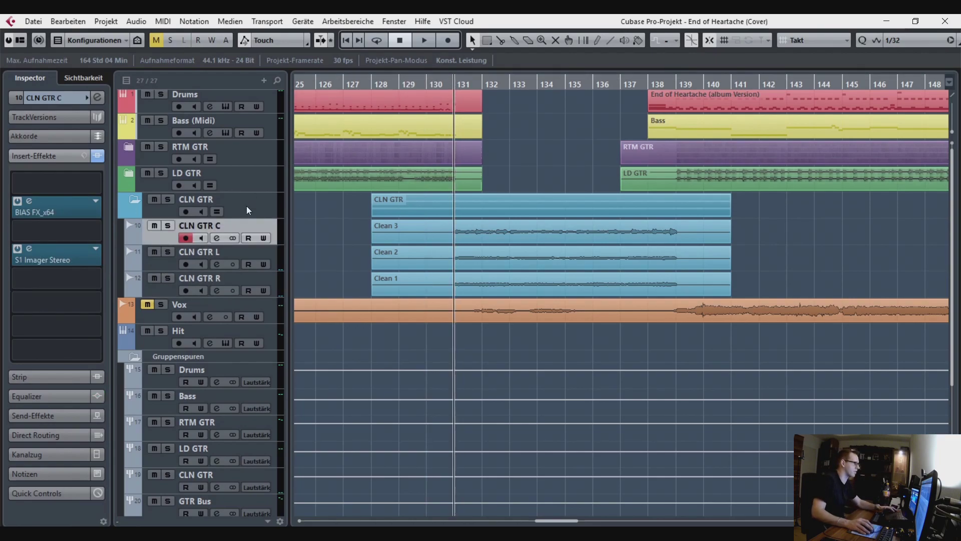
click(168, 226)
key(space)
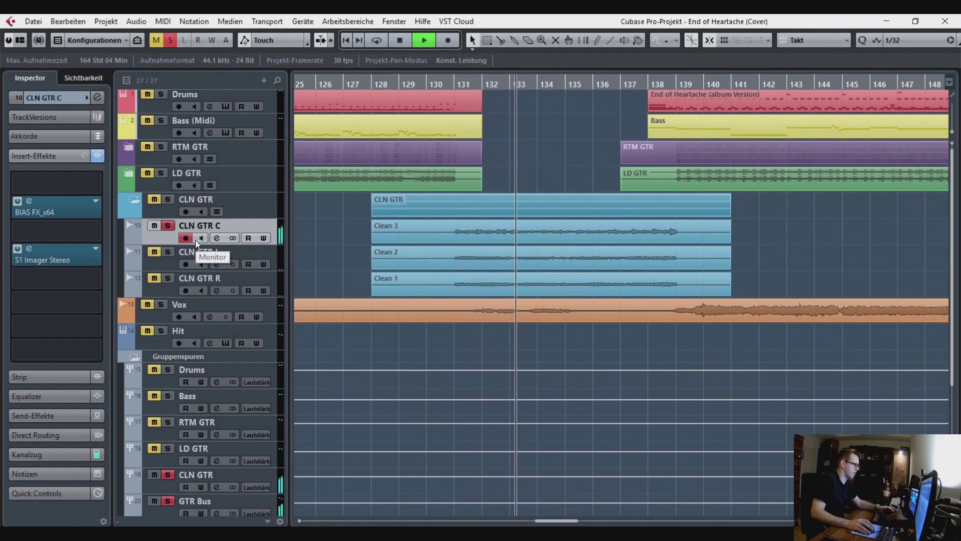
key(space)
Switch the solo from CLN GTR C to CLN GTR L and CLN GTR R and return the playback position to bar 131
click(167, 225)
click(172, 252)
click(168, 278)
click(454, 84)
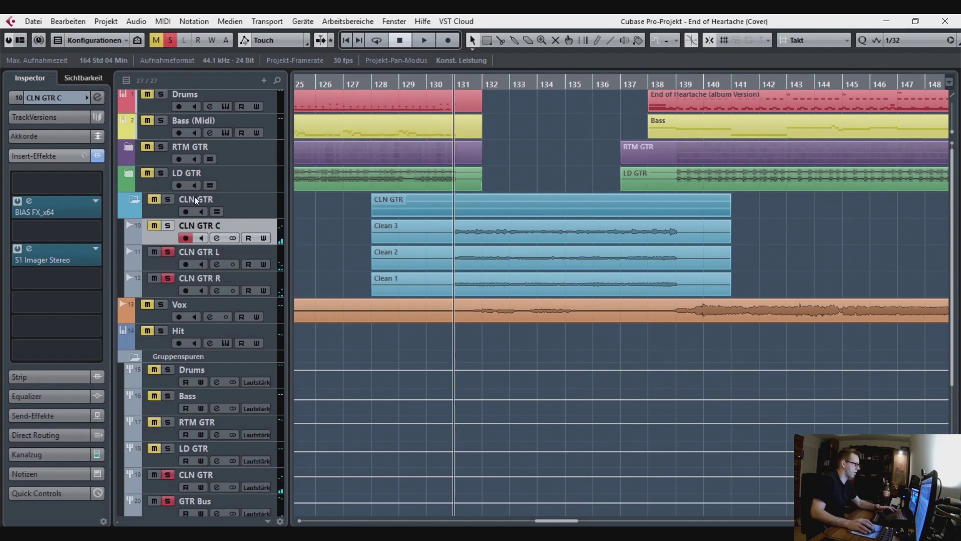
Inspect the Saturation Knob and H-Delay Mono inserts on CLN GTR L, play the soloed left and right clean guitars and clear their solos
click(149, 265)
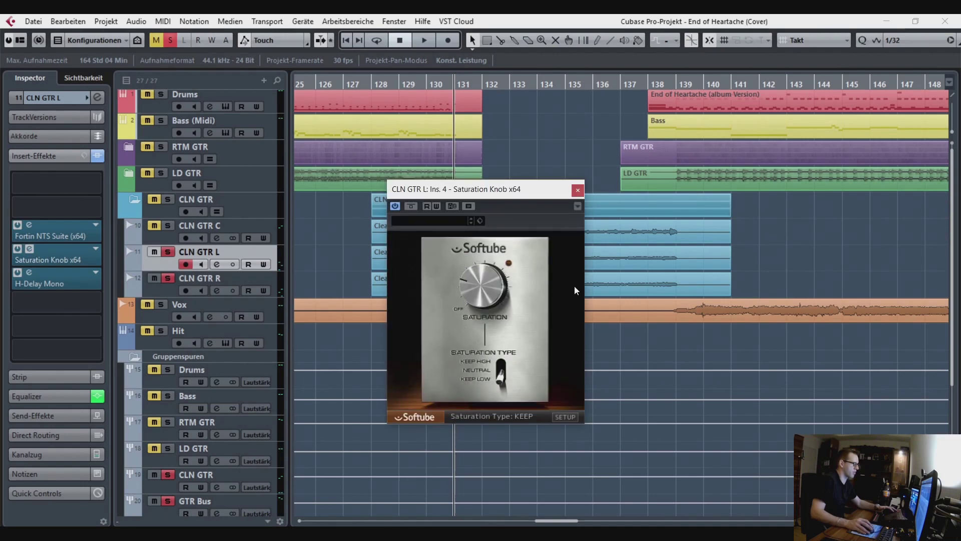
click(577, 191)
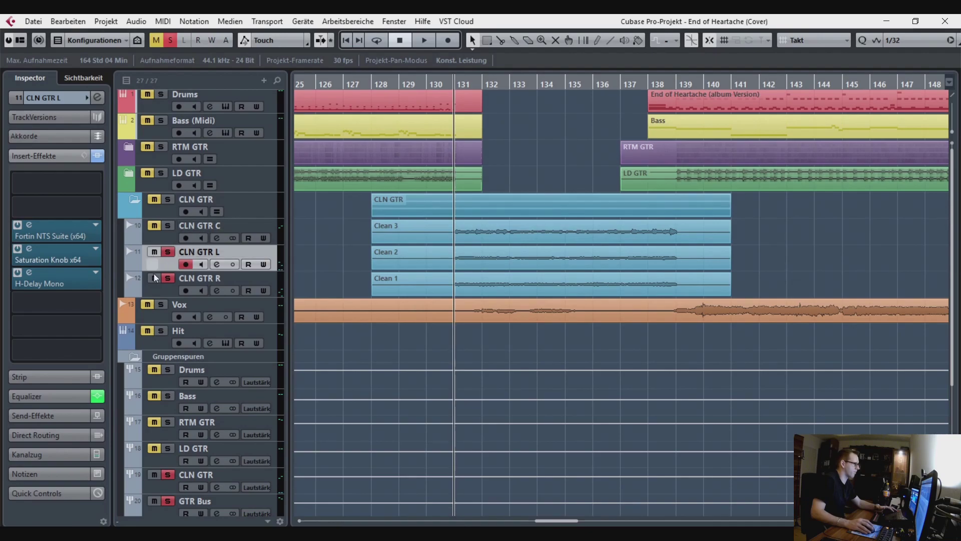
click(29, 273)
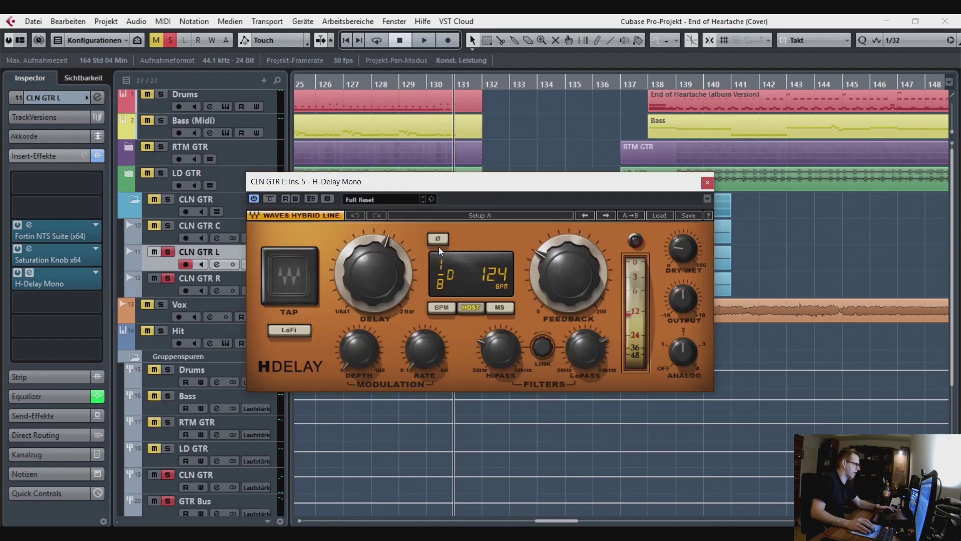
click(707, 183)
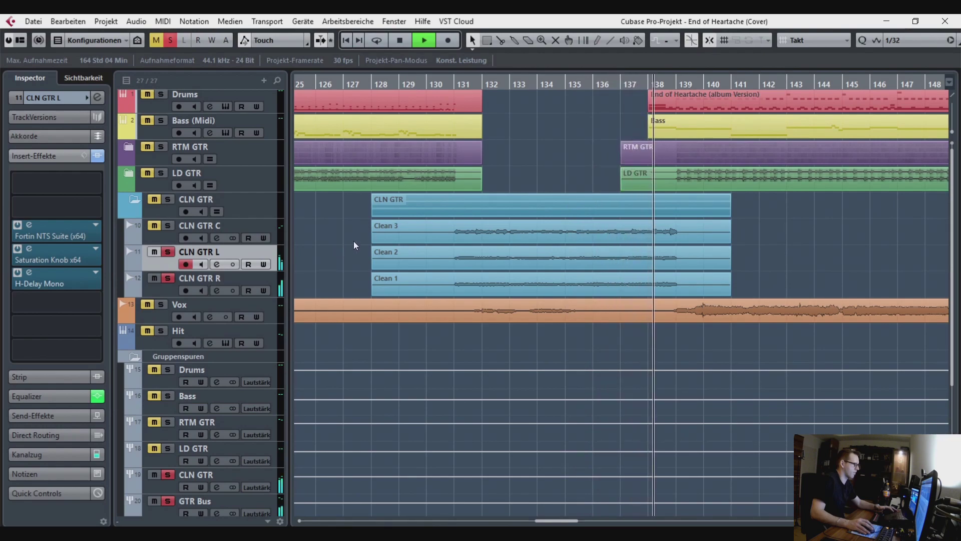
key(space)
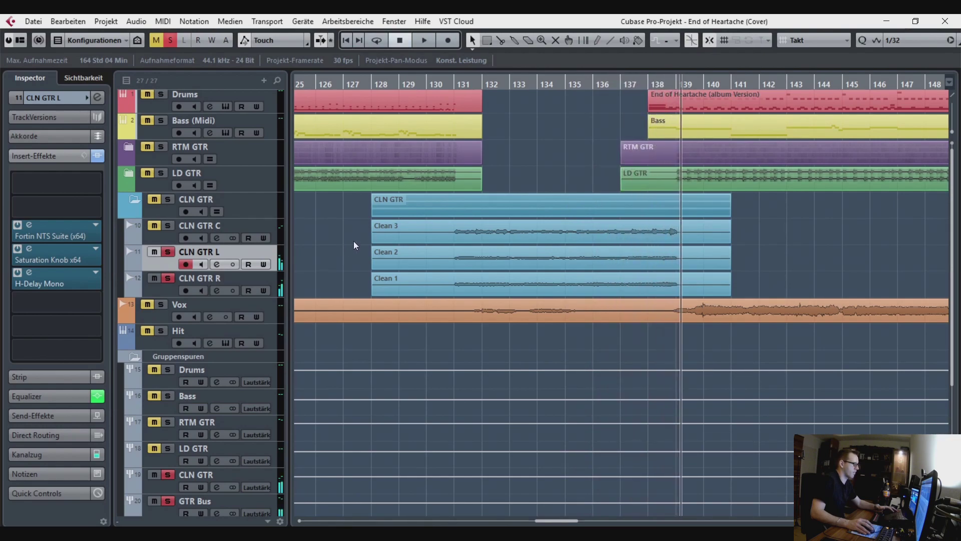
click(168, 279)
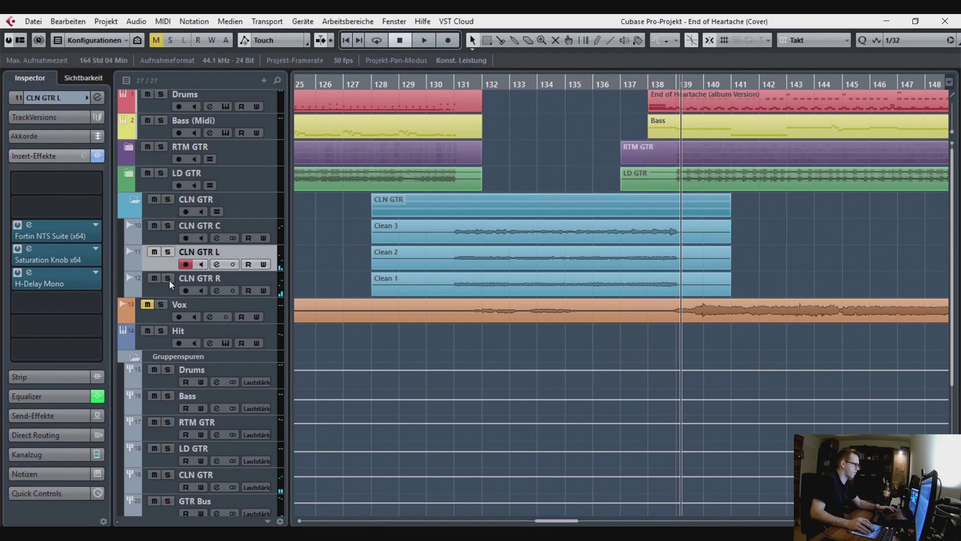
Play the full mix briefly near bar 139 and show the insert effects of the Drums group channel
scroll(486, 231, down, 3)
drag(596, 217, 528, 348)
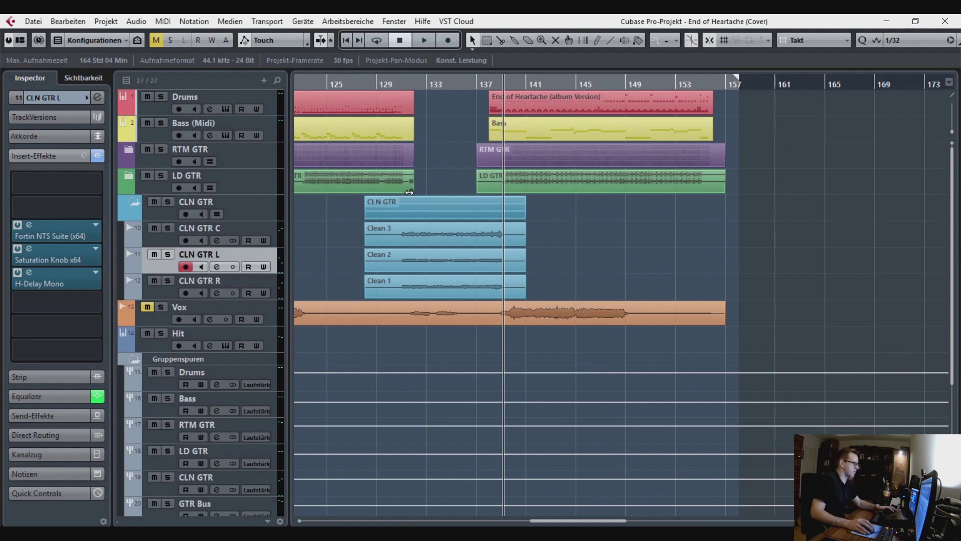
key(space)
scroll(444, 234, down, 3)
drag(443, 234, 474, 308)
scroll(338, 276, down, 5)
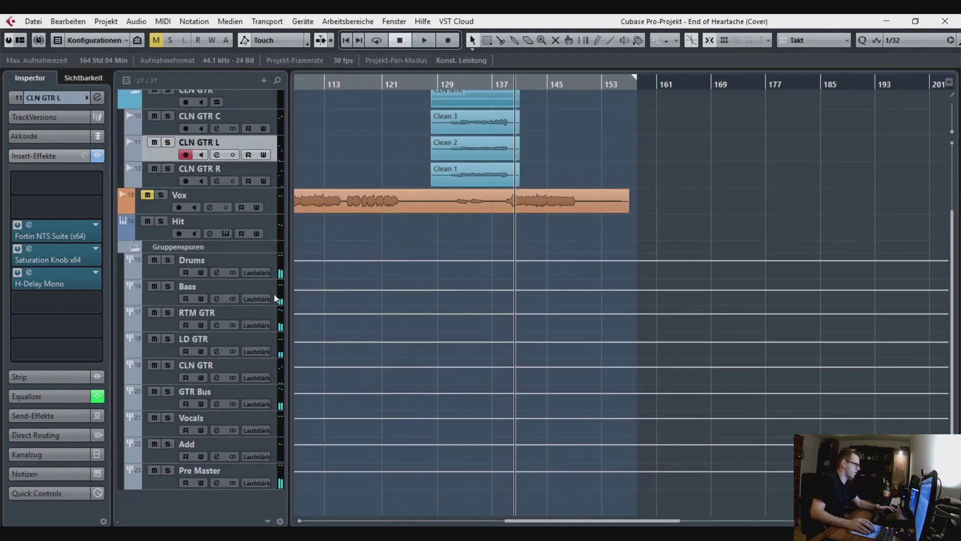
click(155, 268)
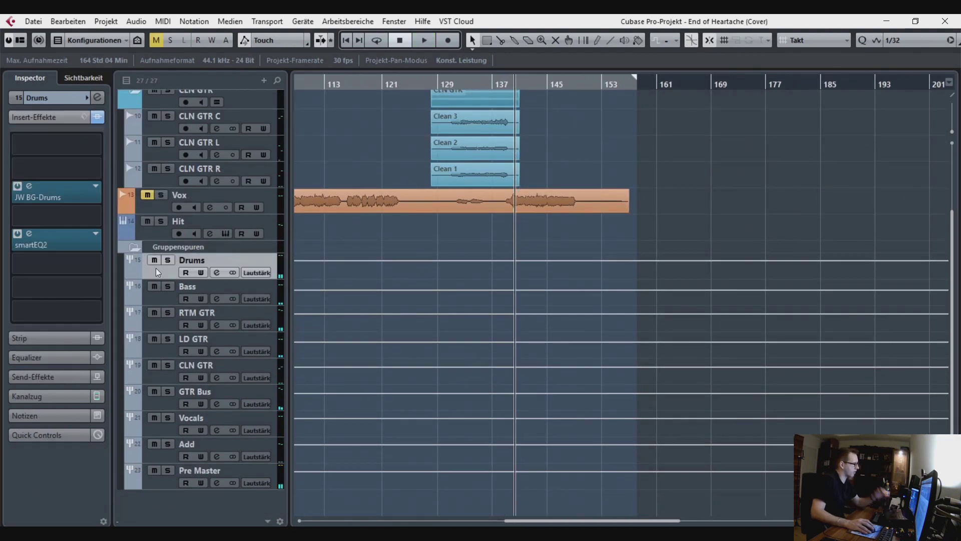
Show the insert effects of the Bass and RTM GTR group channels and the basic channel settings of RTM GTR
click(156, 299)
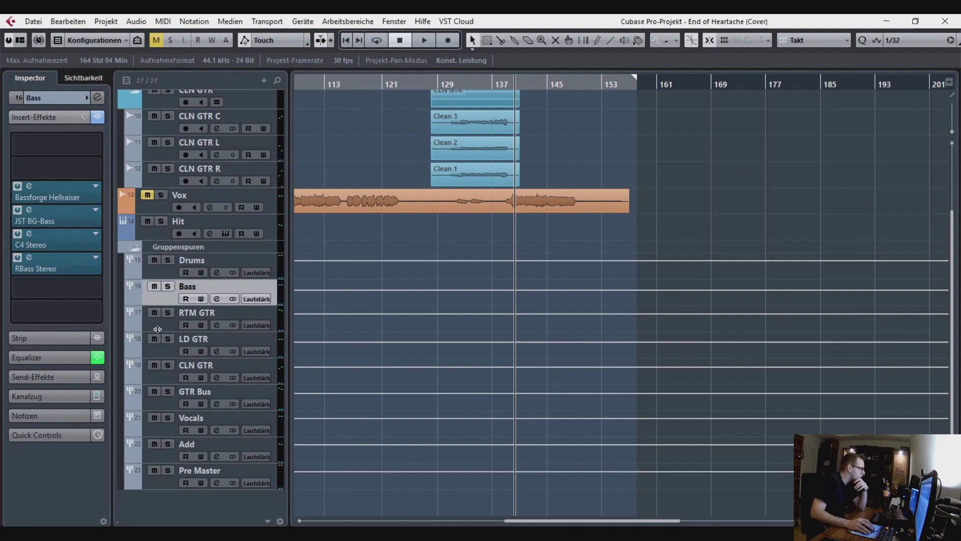
click(157, 326)
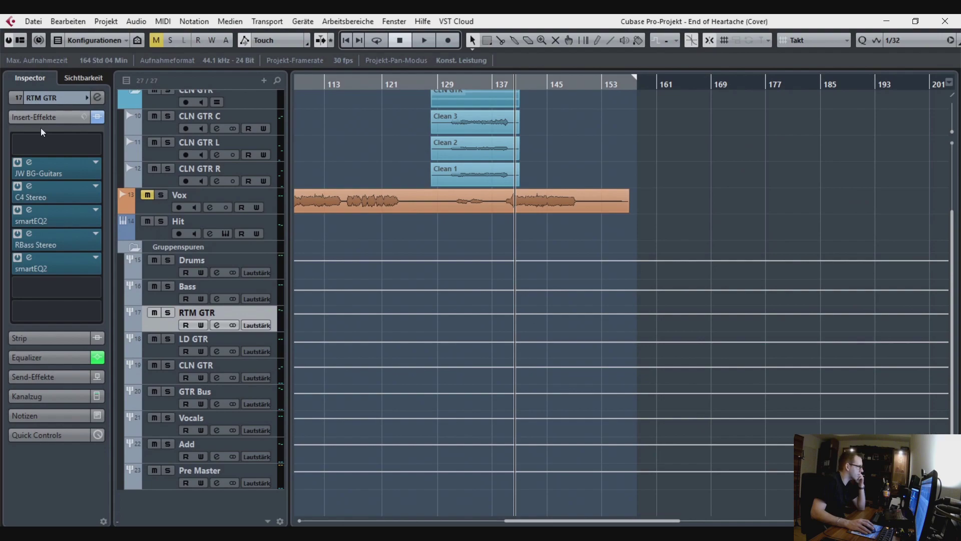
click(67, 96)
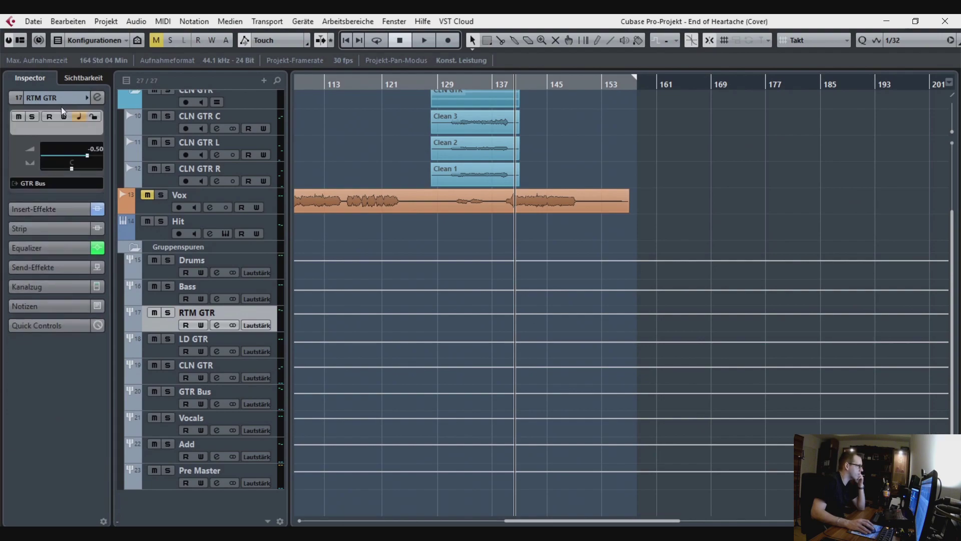
Expand the RTM GTR folder track and inspect the Fortin NTS Suite insert on RTM GTR L
scroll(335, 160, up, 4)
scroll(320, 208, down, 4)
scroll(317, 206, up, 4)
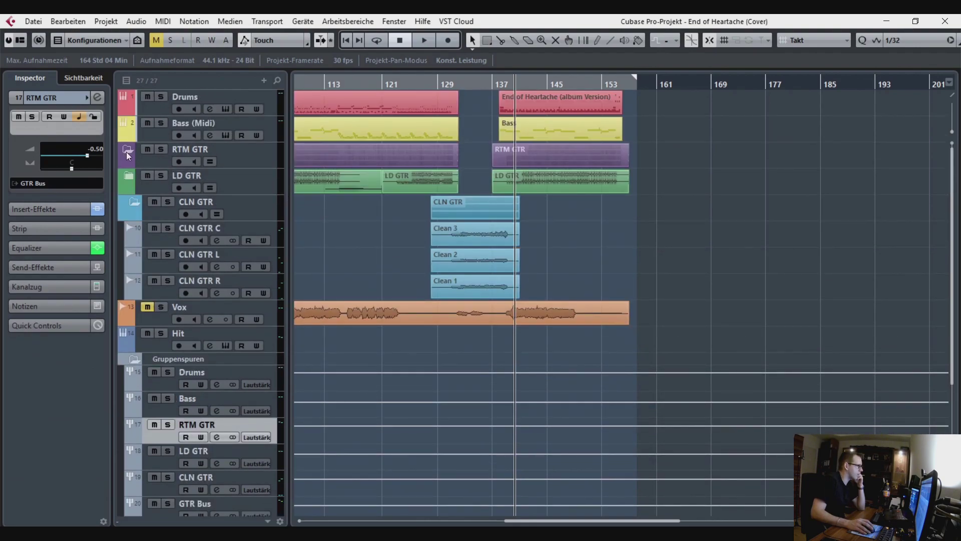
click(170, 192)
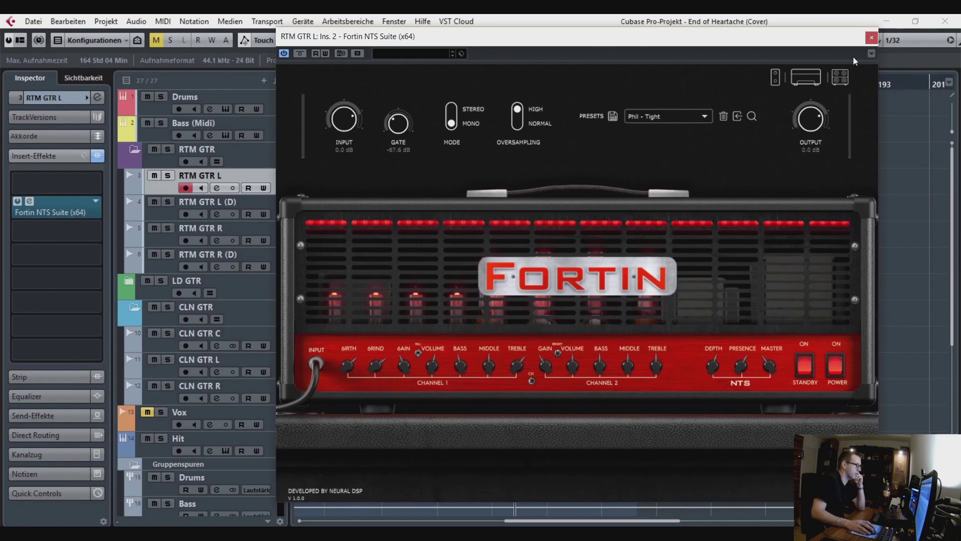
click(872, 38)
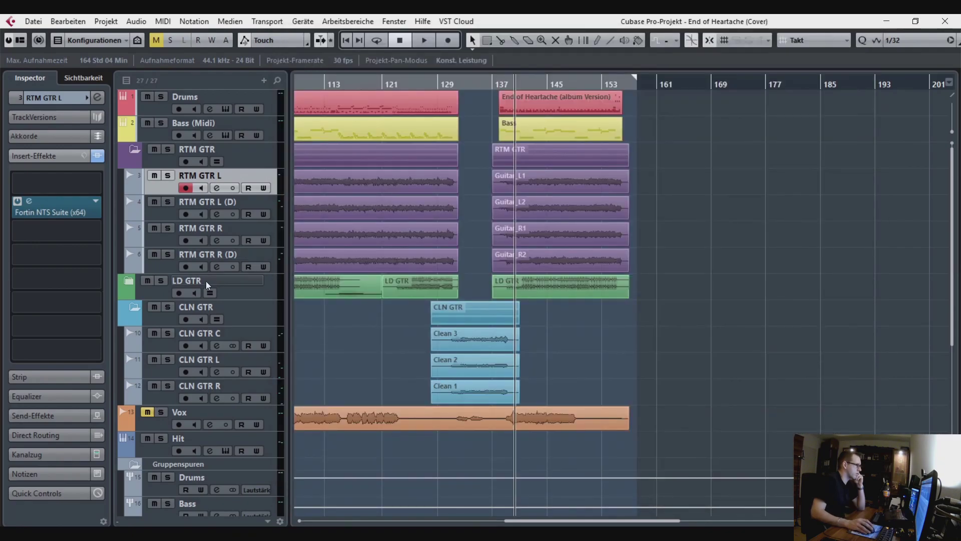
Open the channel settings of the RTM GTR group and inspect its JW BG-Guitars insert
scroll(349, 314, down, 8)
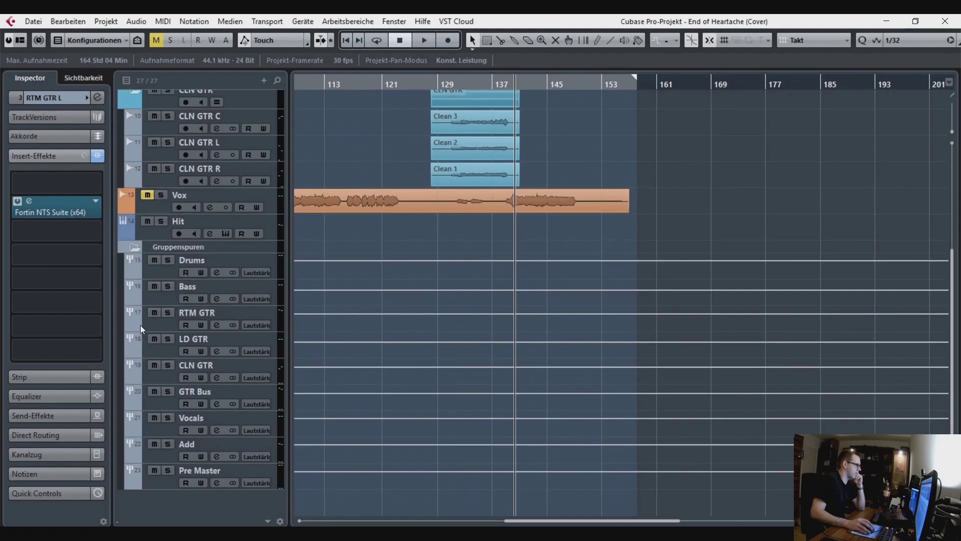
click(156, 326)
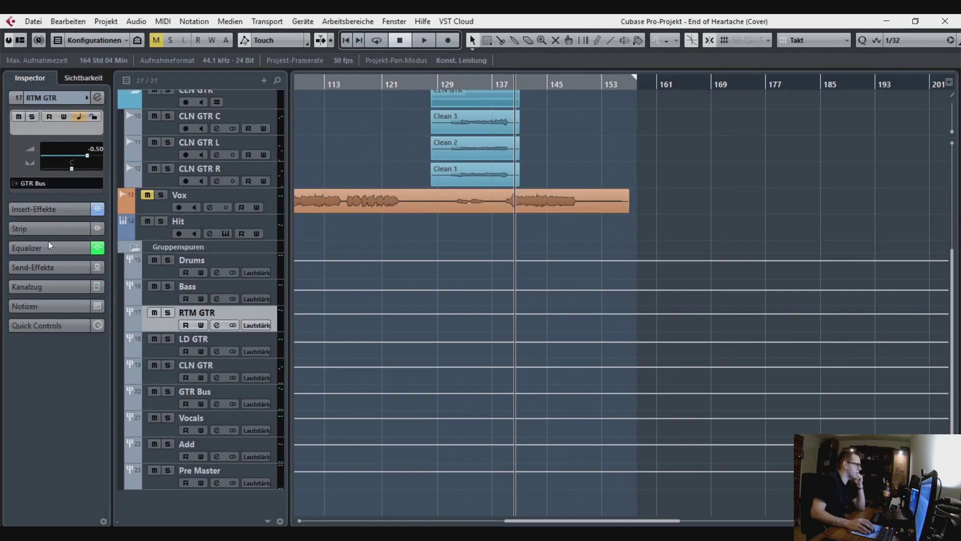
click(98, 98)
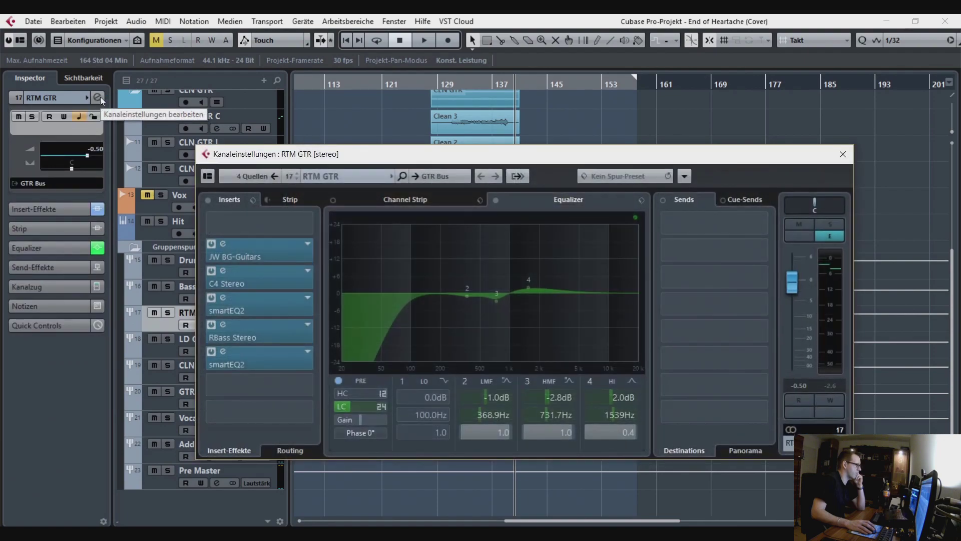
click(227, 246)
click(224, 243)
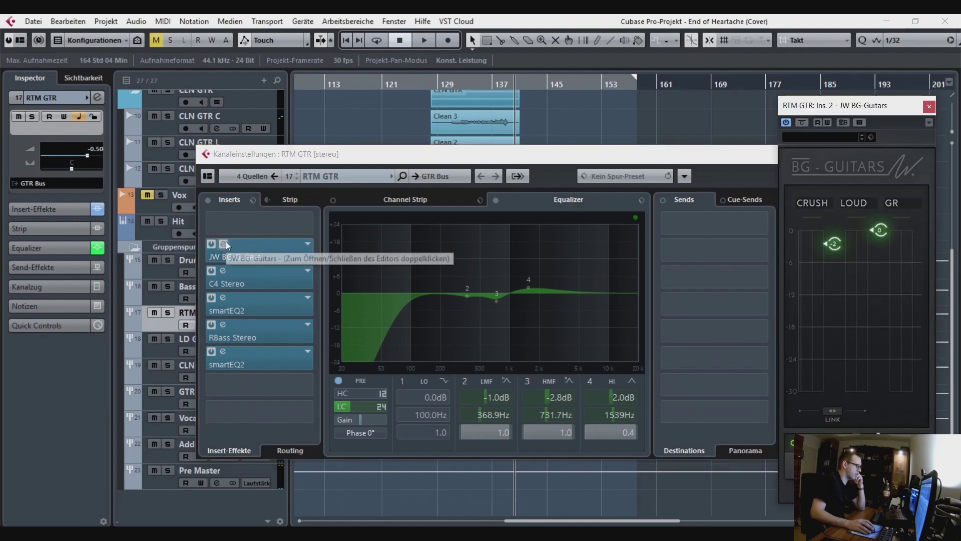
click(226, 244)
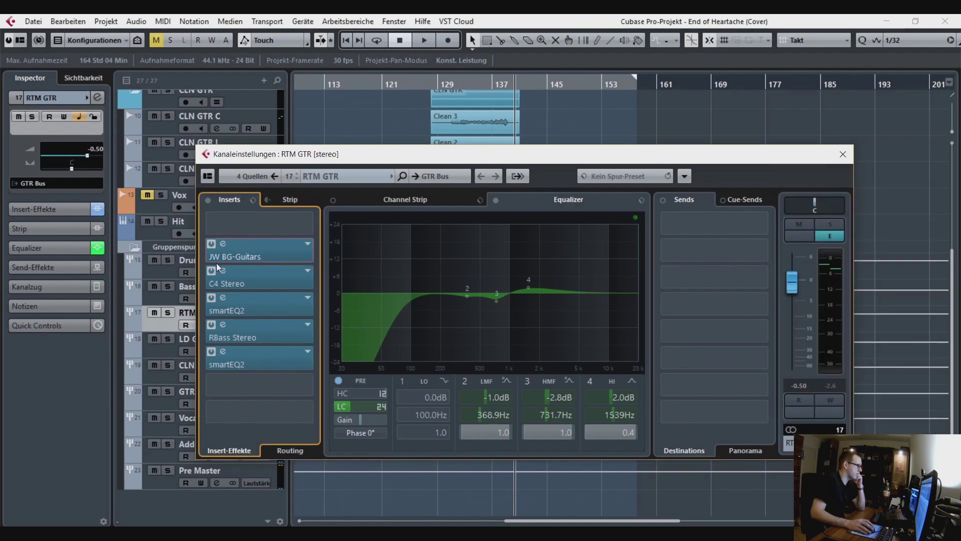
Examine the C4 Stereo multiband compressor settings on the RTM GTR group
click(224, 271)
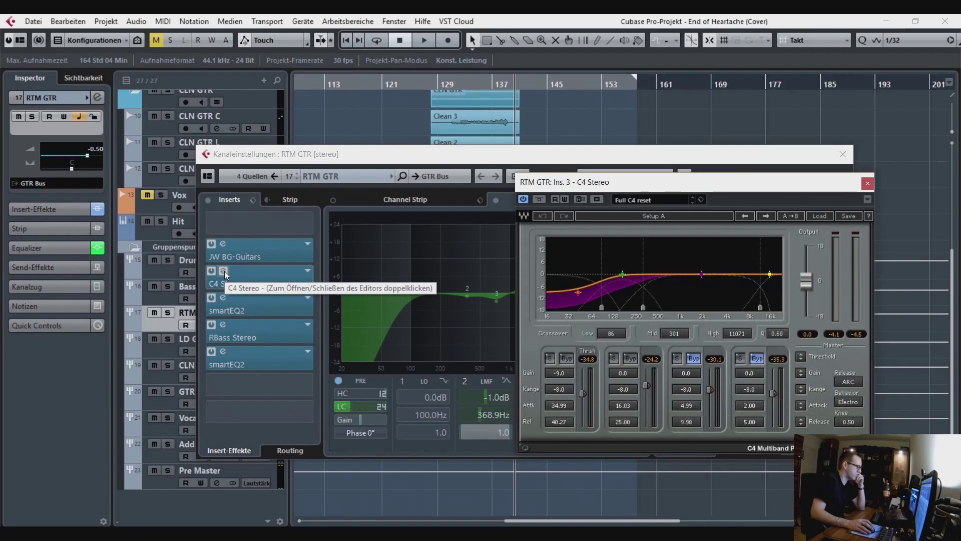
click(223, 271)
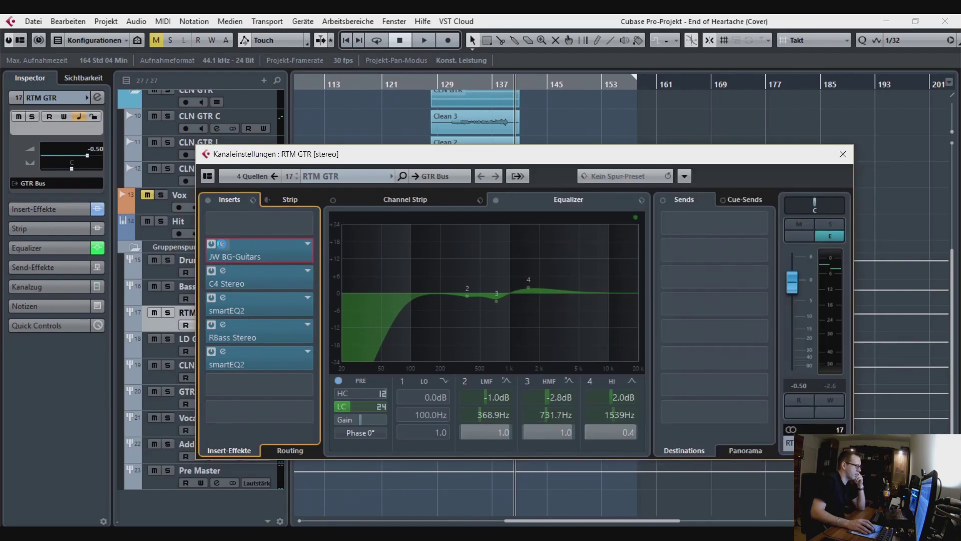
click(223, 244)
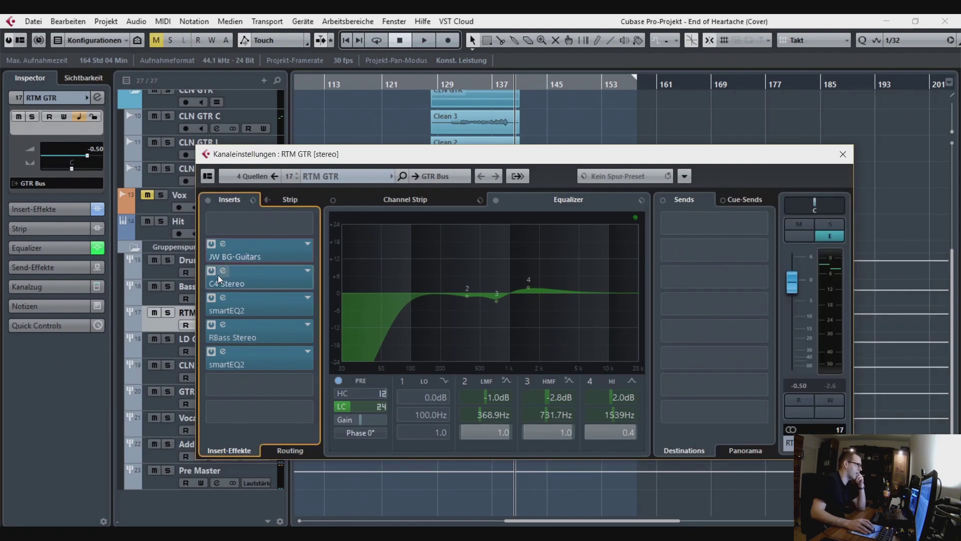
click(223, 272)
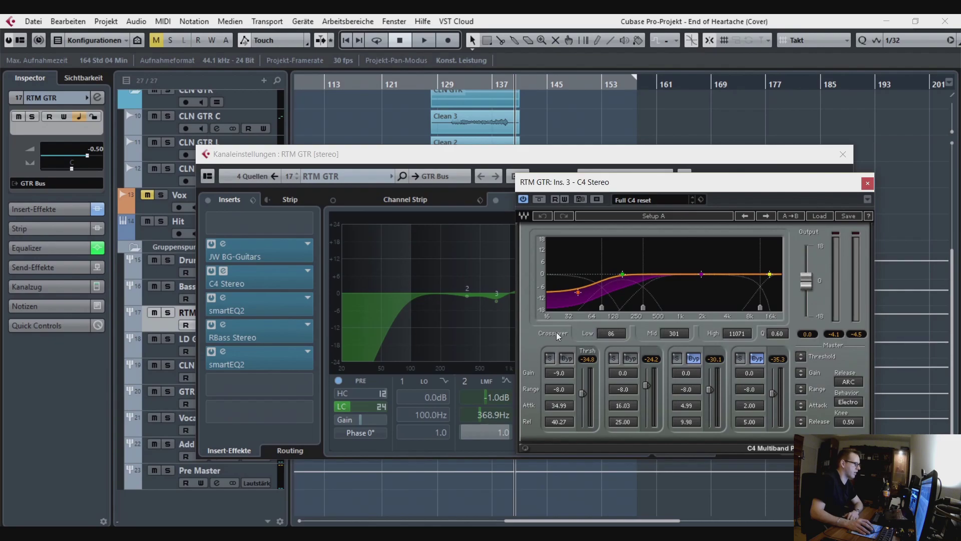
click(866, 185)
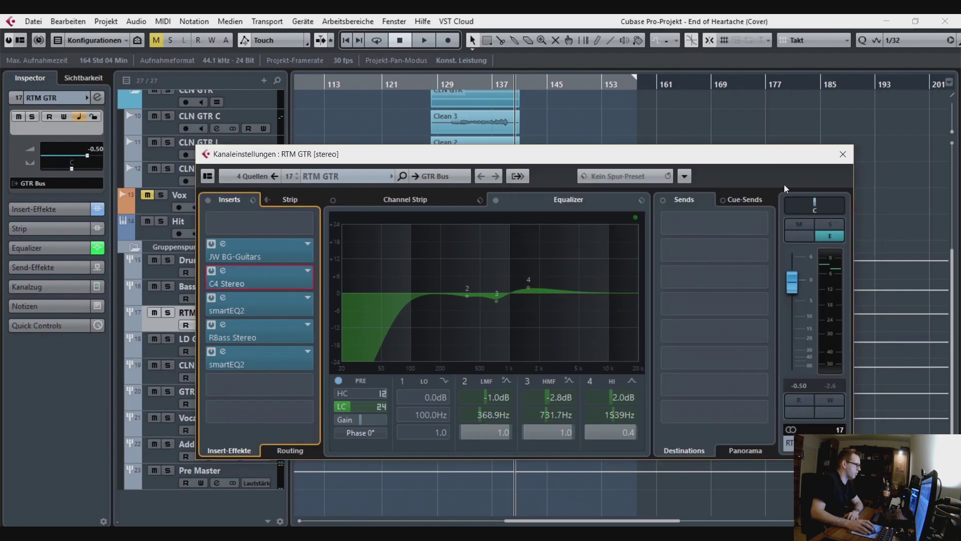
Open the smartEQ2 in insert slot 4 of the RTM GTR group and move its window clear of the track list
click(224, 299)
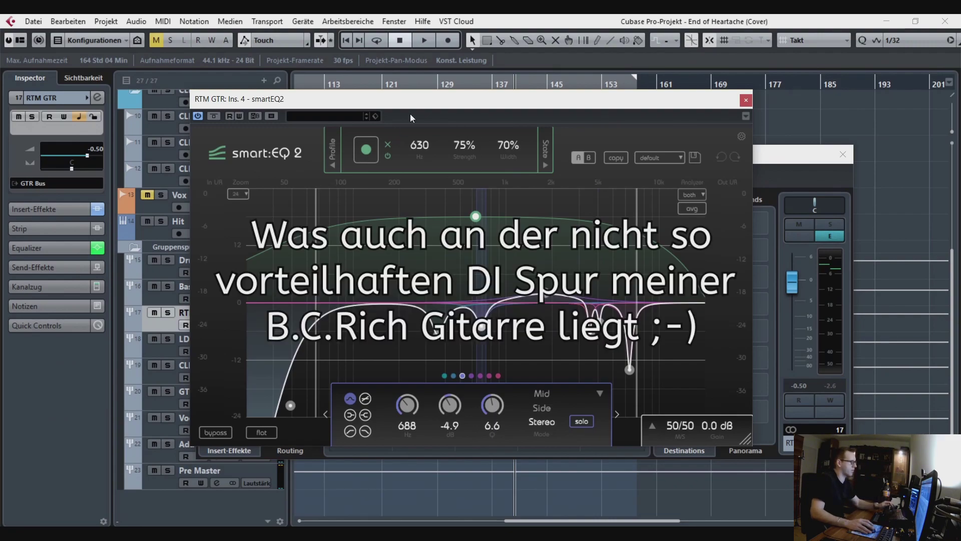
drag(422, 97, 462, 222)
scroll(341, 120, up, 5)
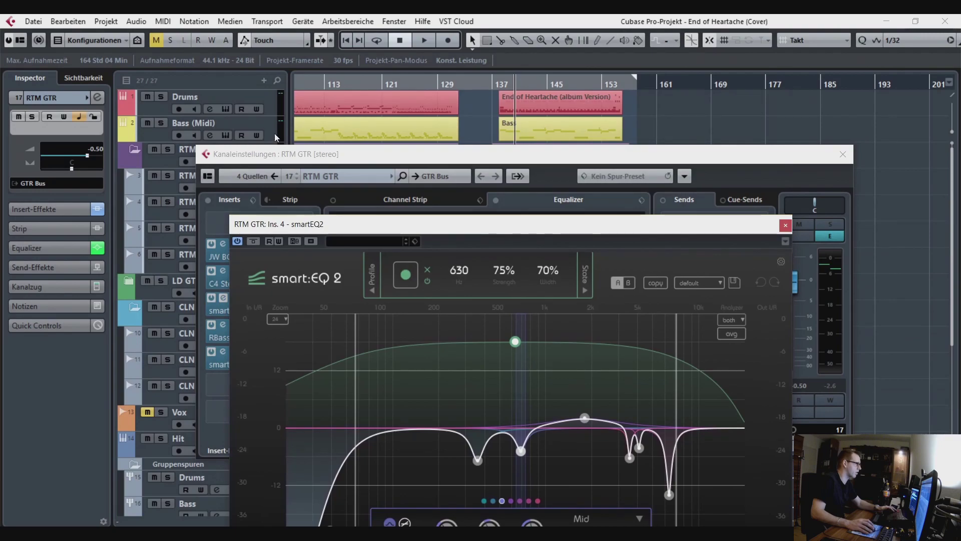
Solo the RTM GTR folder track and play from about bar 91 with the slot 4 smartEQ2 in view
drag(270, 161, 262, 203)
click(168, 149)
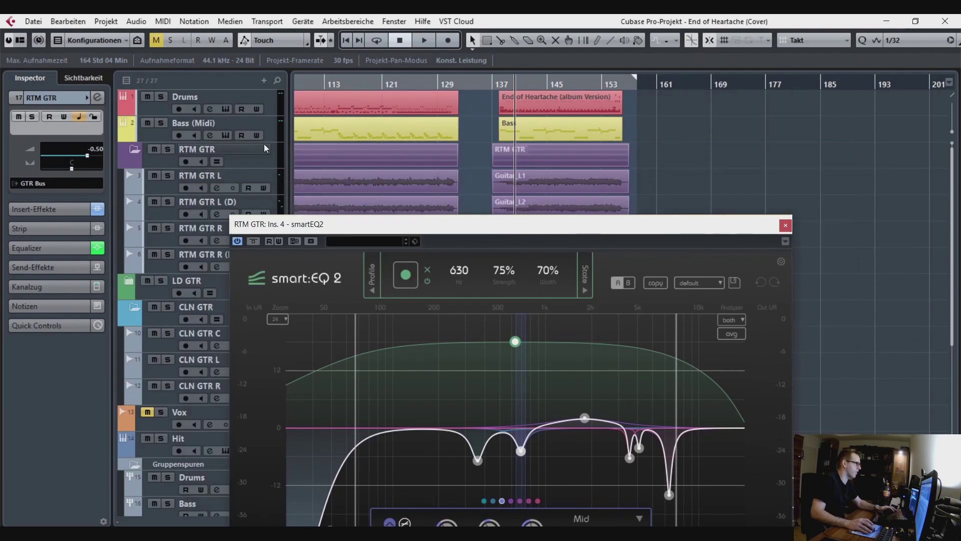
scroll(474, 134, left, 4)
click(420, 82)
key(space)
drag(345, 218, 337, 98)
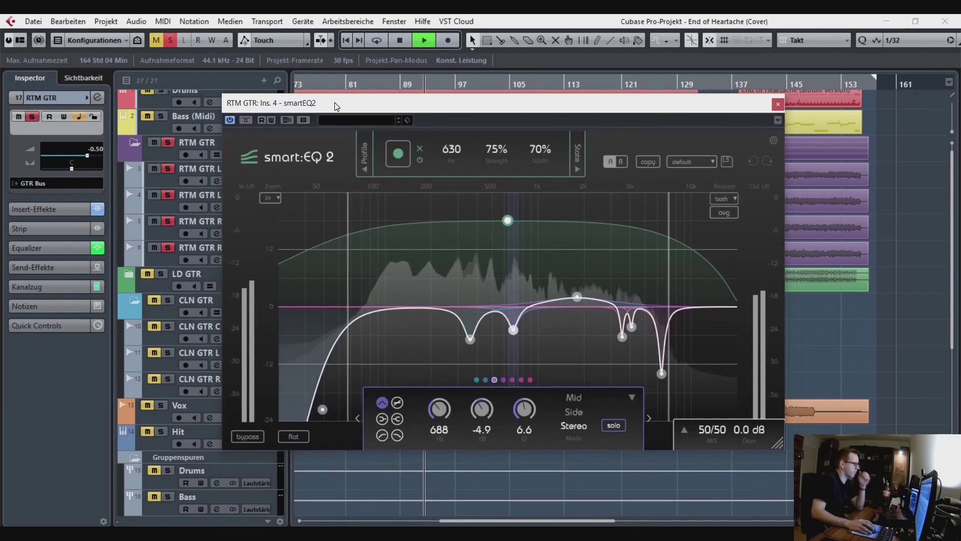
Compare the rhythm guitars with the slot 4 smartEQ2 bypassed and active, stop playback and close the plug-in
click(248, 120)
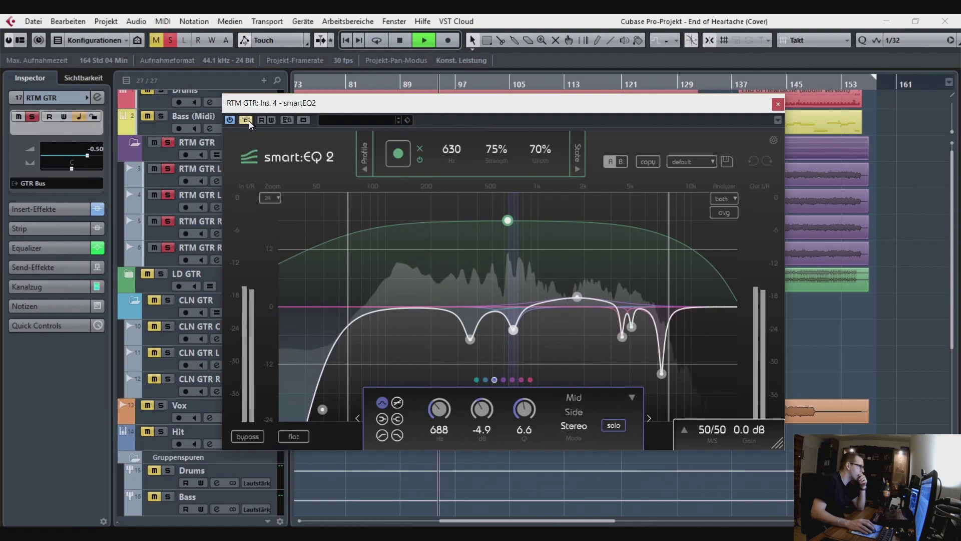
click(248, 121)
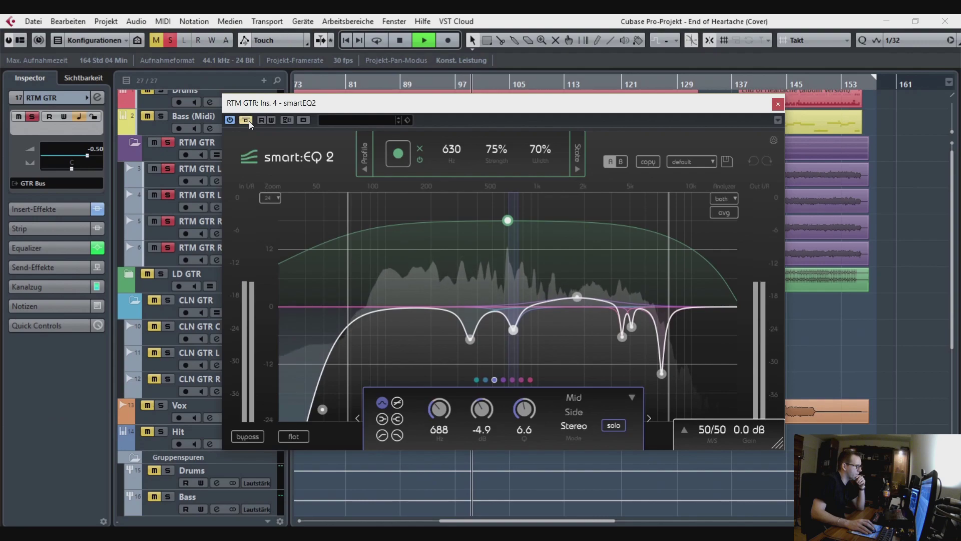
click(246, 121)
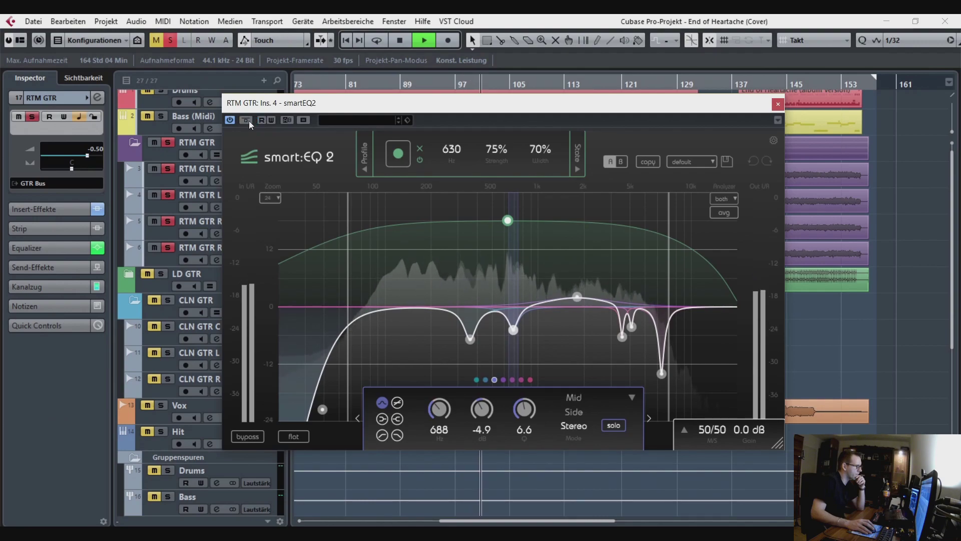
key(space)
click(778, 103)
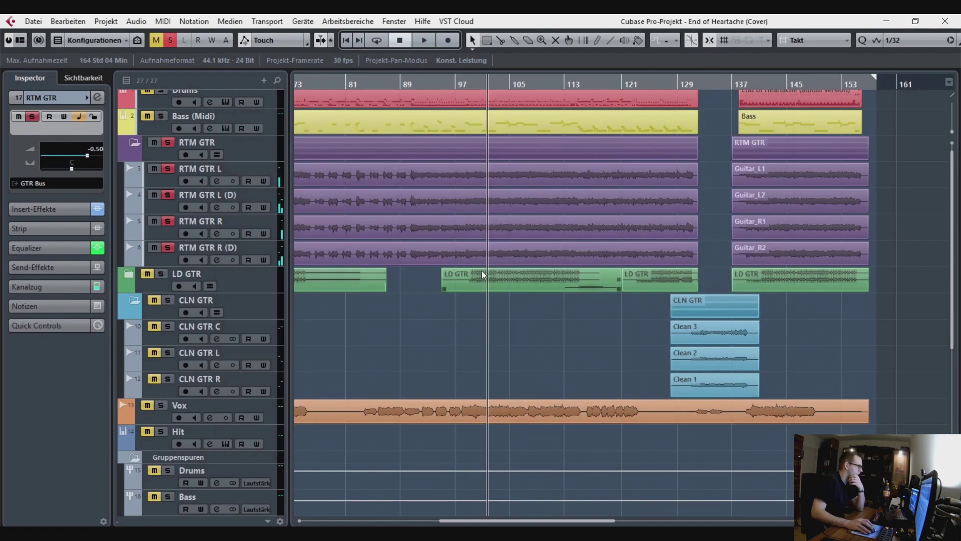
Reopen the RTM GTR group's channel settings and inspect its RBass Stereo insert
scroll(333, 281, down, 5)
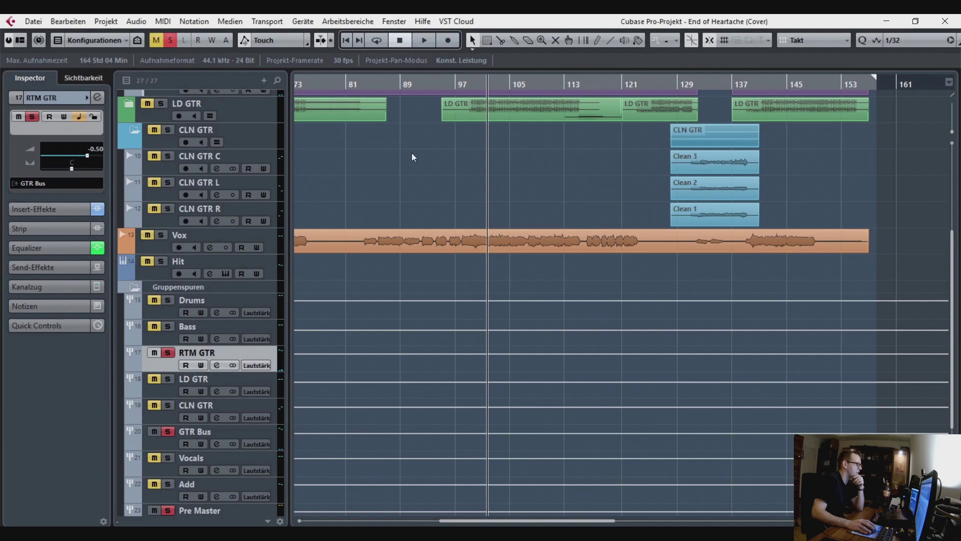
click(97, 99)
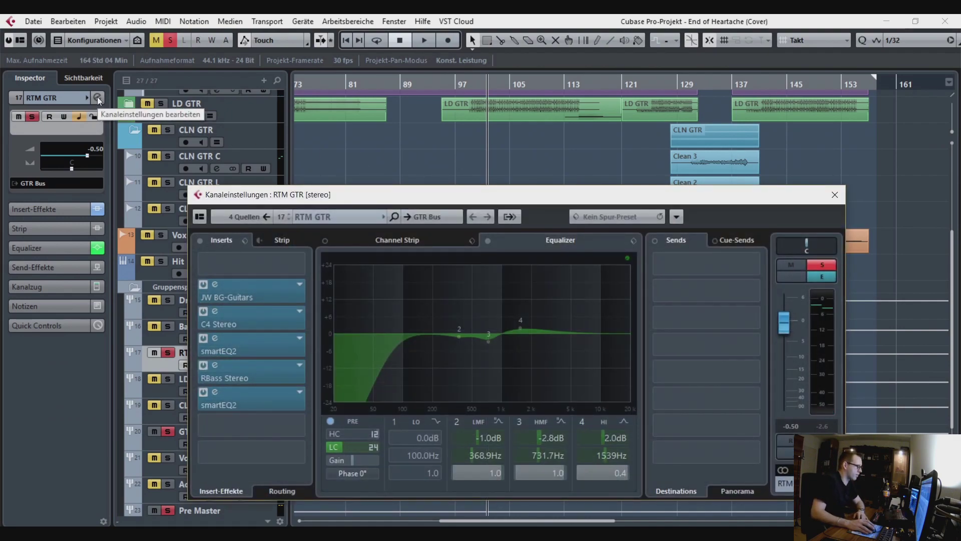
click(218, 369)
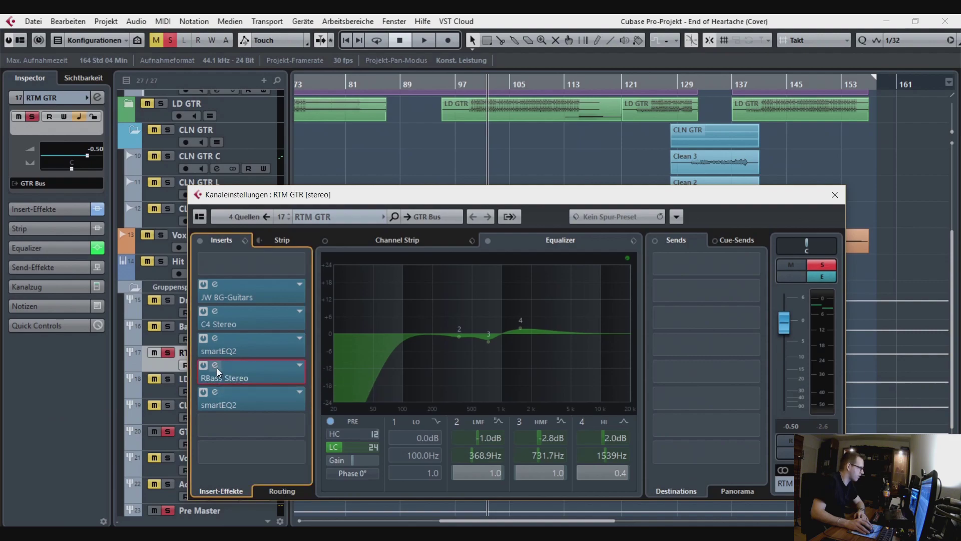
click(217, 367)
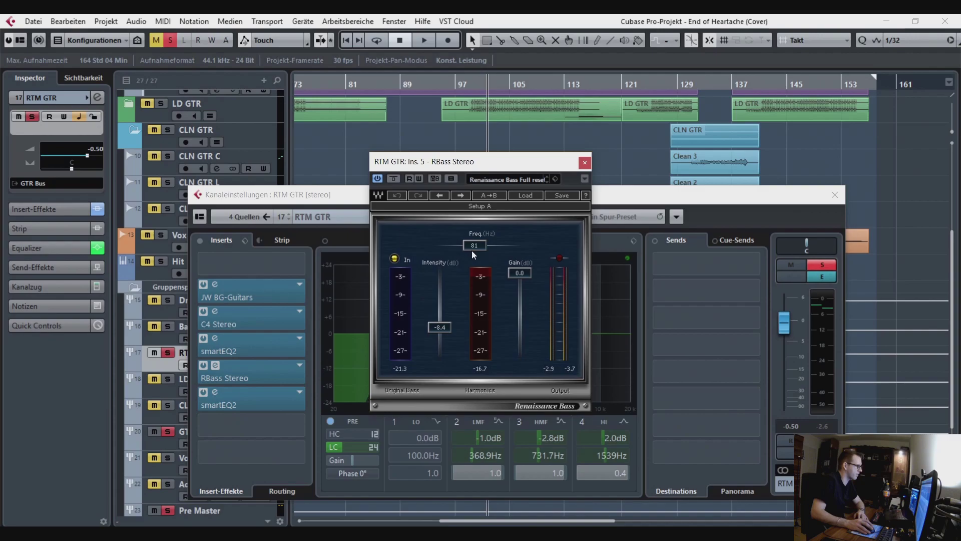
click(584, 163)
Open the smartEQ2 in insert slot 6 of the RTM GTR group and play the soloed rhythm guitars
click(218, 397)
click(215, 392)
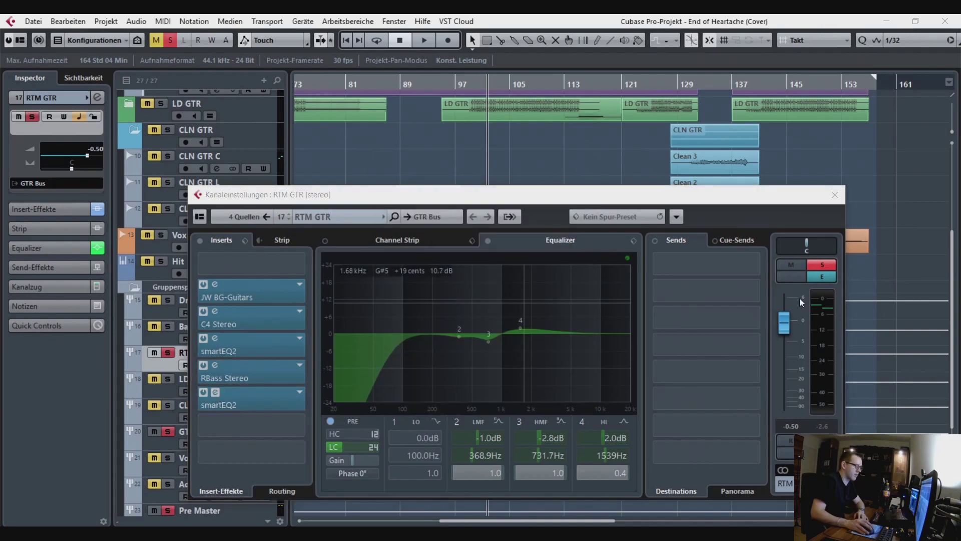
drag(527, 110, 461, 68)
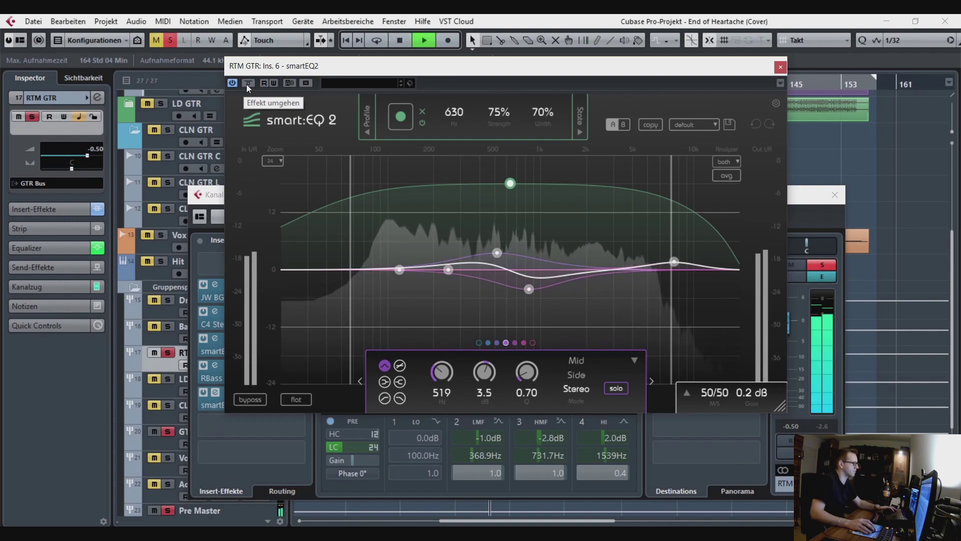
Compare the rhythm guitars with the slot 6 smartEQ2 bypassed and active, stop playback and close the plug-in and channel settings
click(248, 83)
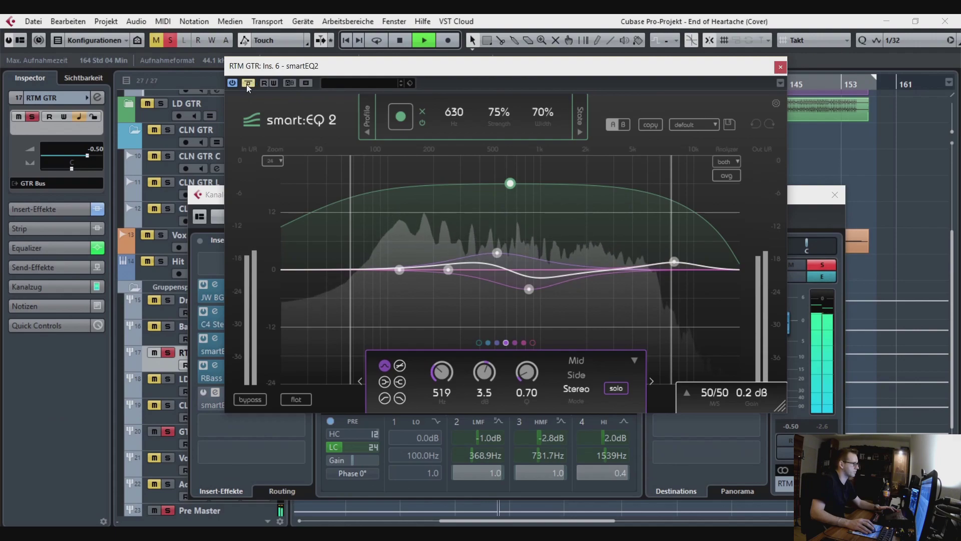
click(248, 83)
click(247, 83)
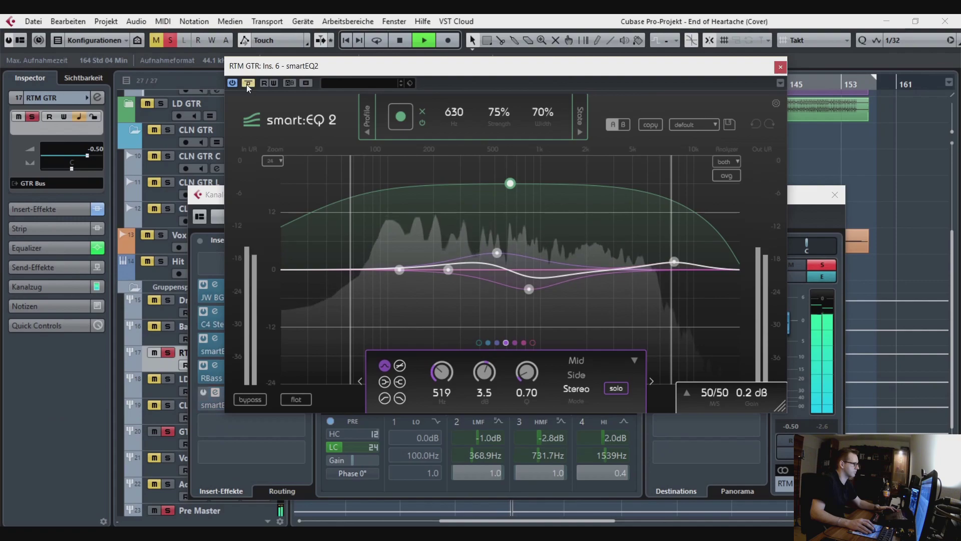
click(247, 84)
key(space)
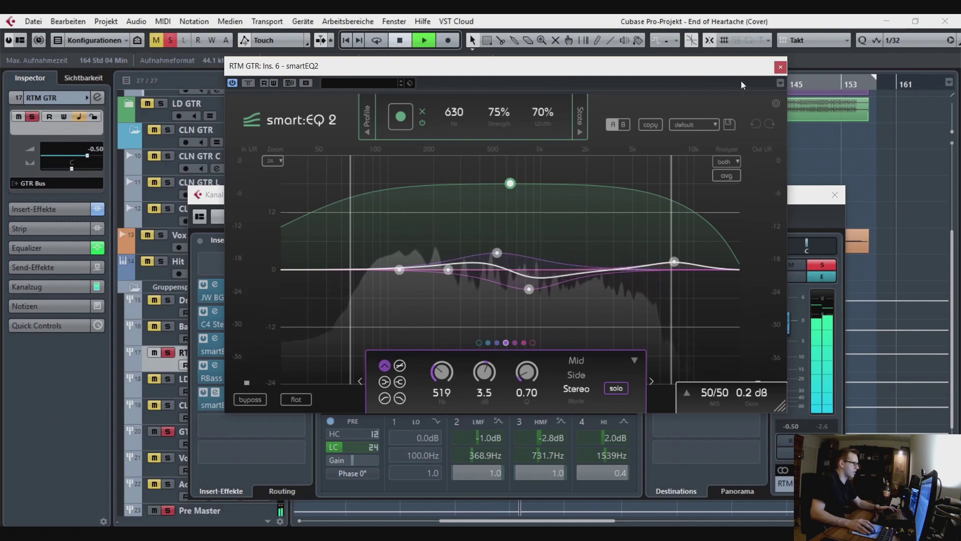
click(781, 67)
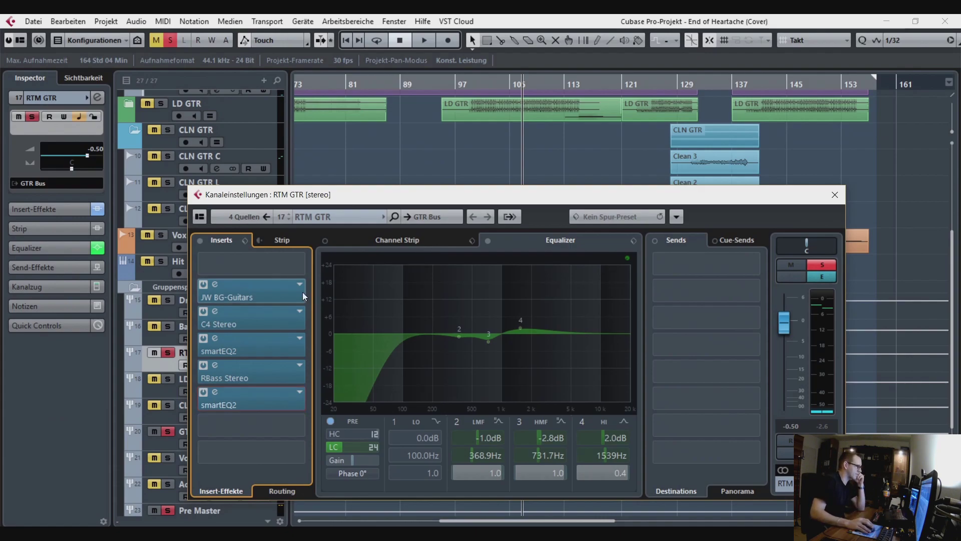
click(835, 195)
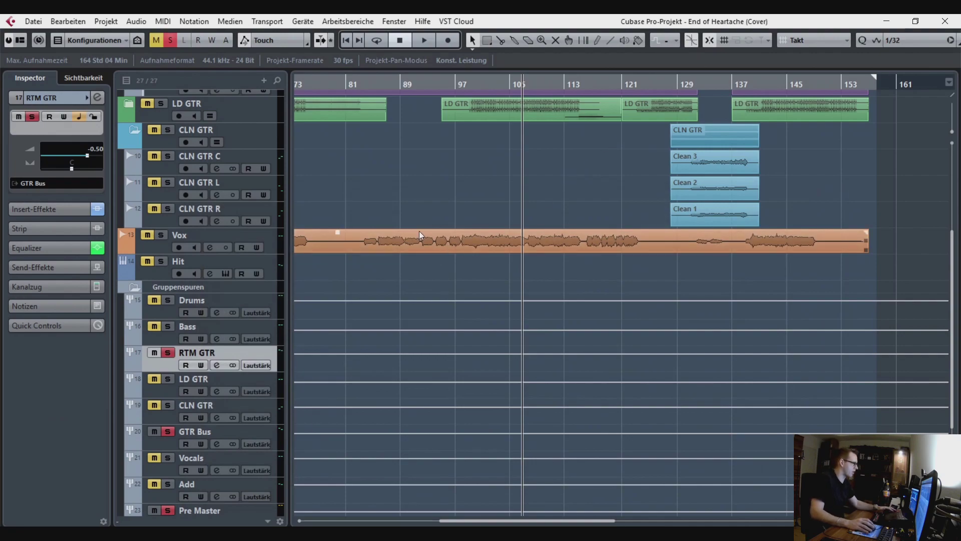
Unsolo the RTM GTR group and clear all remaining solo states in the project
click(168, 353)
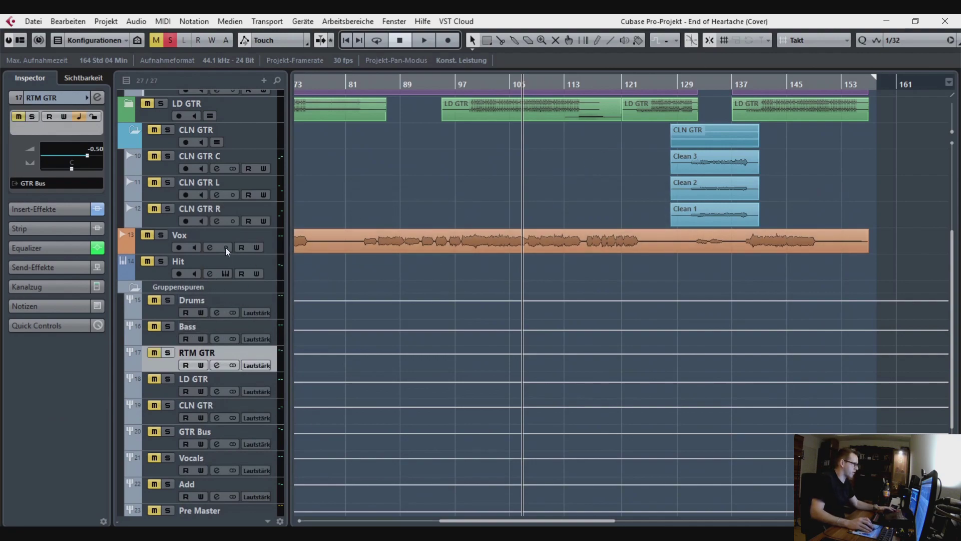
click(175, 40)
scroll(552, 183, up, 5)
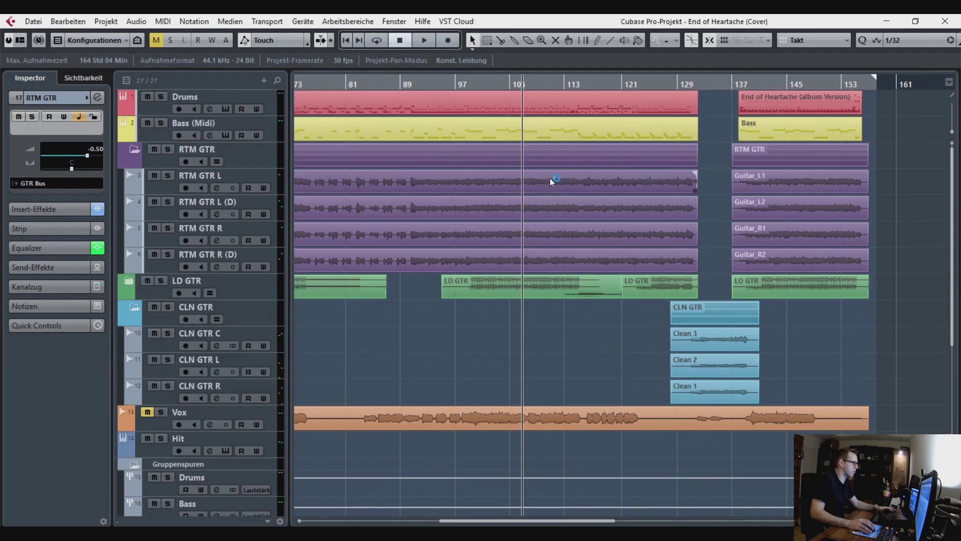
Inspect the Vocals group's JW BG-Vocals insert and its channel equalizer, closing both windows
scroll(385, 228, down, 5)
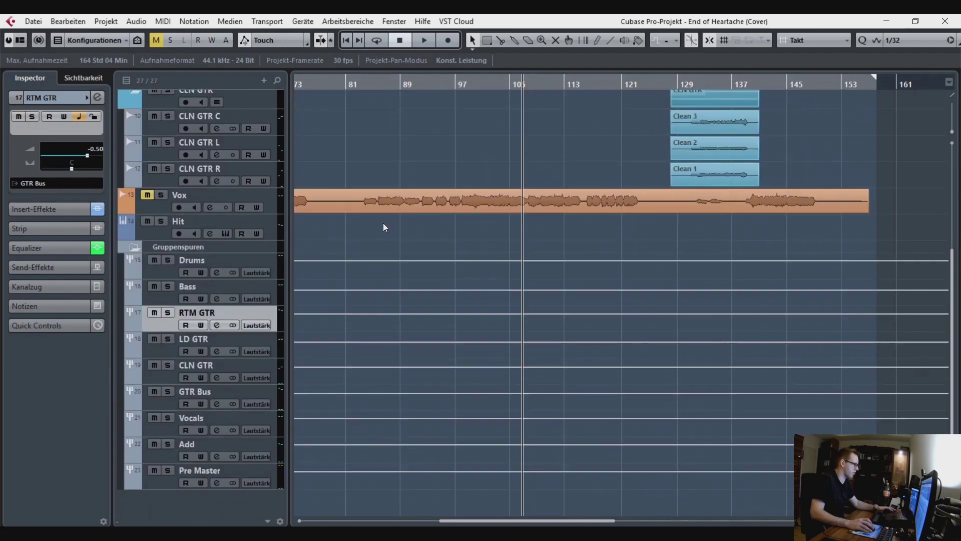
click(158, 428)
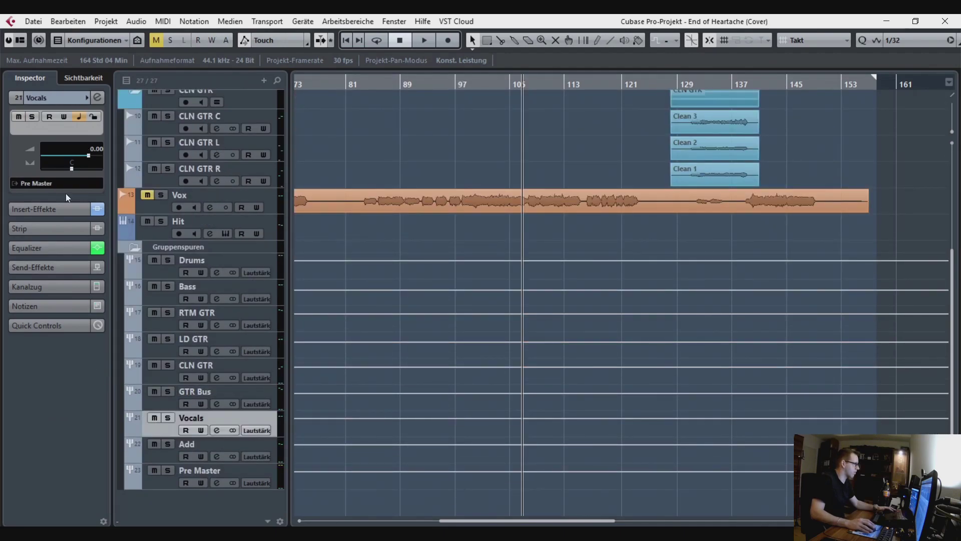
click(36, 207)
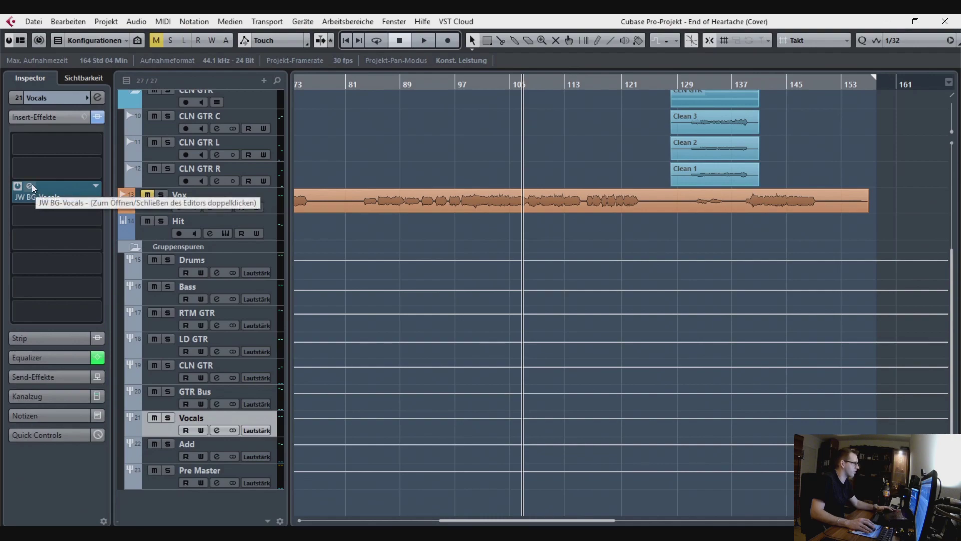
click(30, 186)
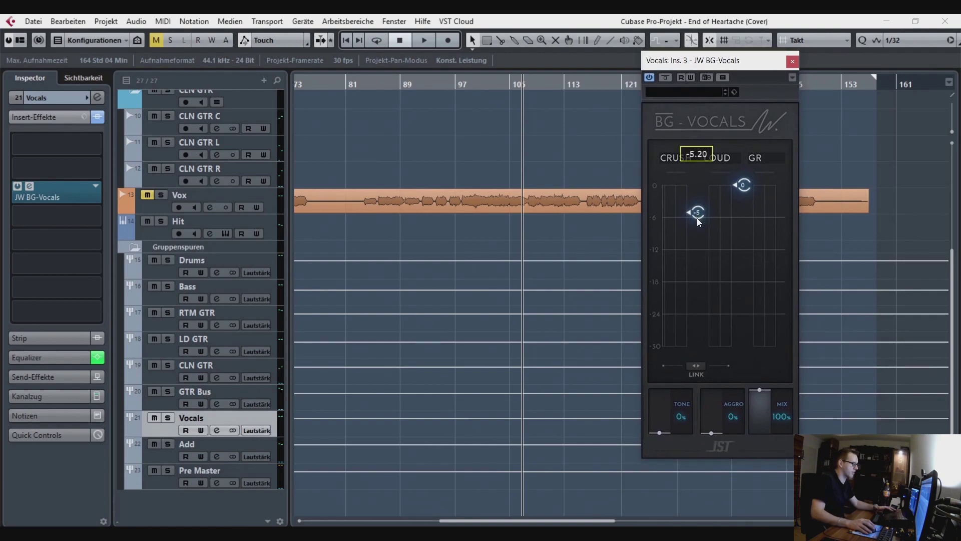
click(791, 64)
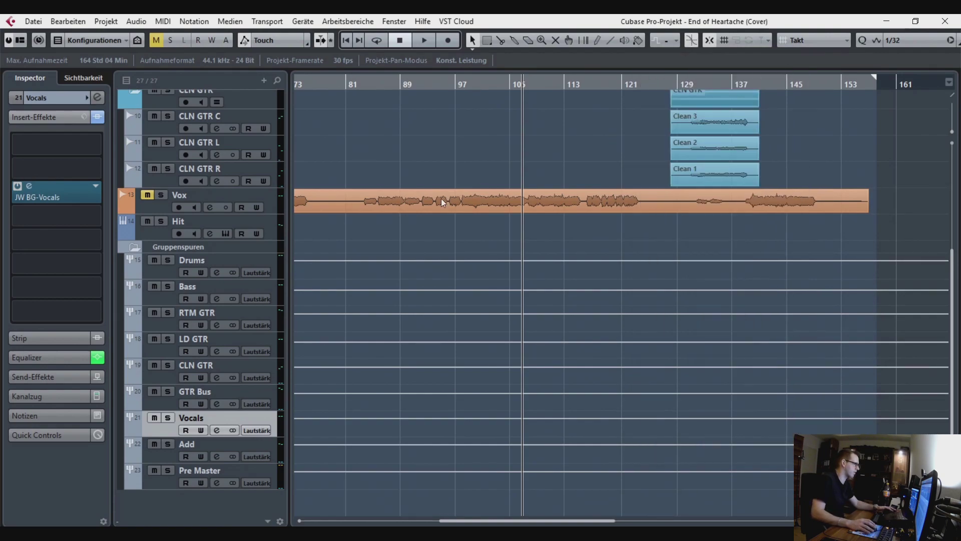
click(98, 101)
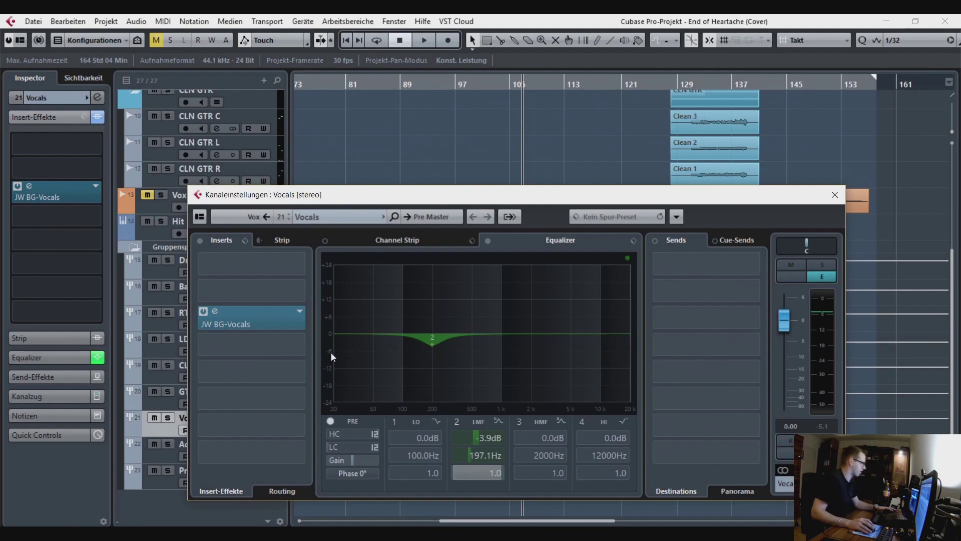
click(835, 195)
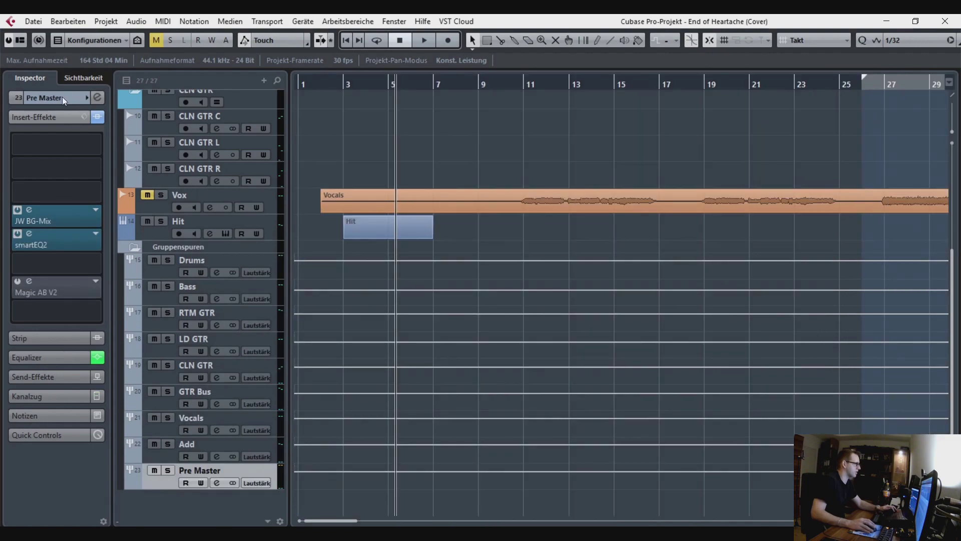
Show the Pre Master group's output routing and inspect its JW BG-Mix insert, closing the plug-in
click(59, 100)
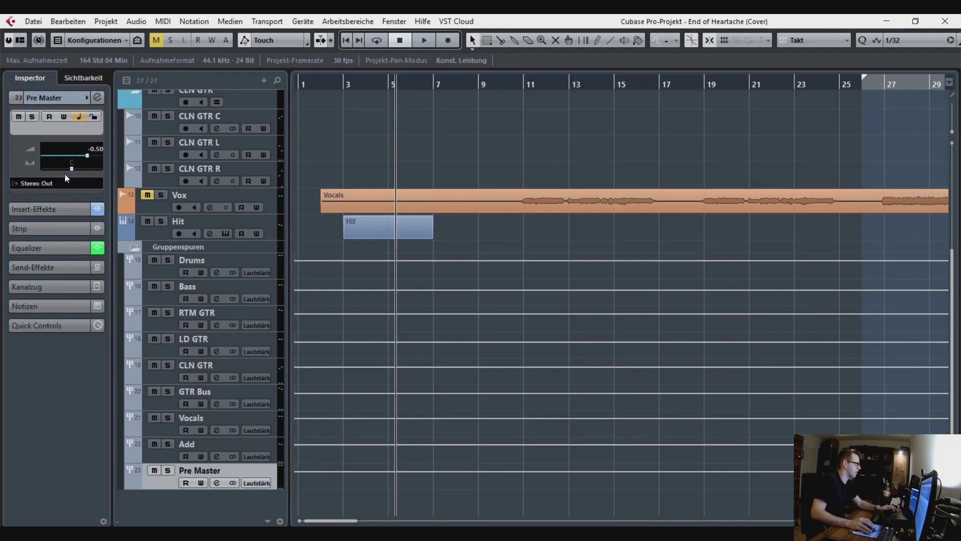
click(36, 208)
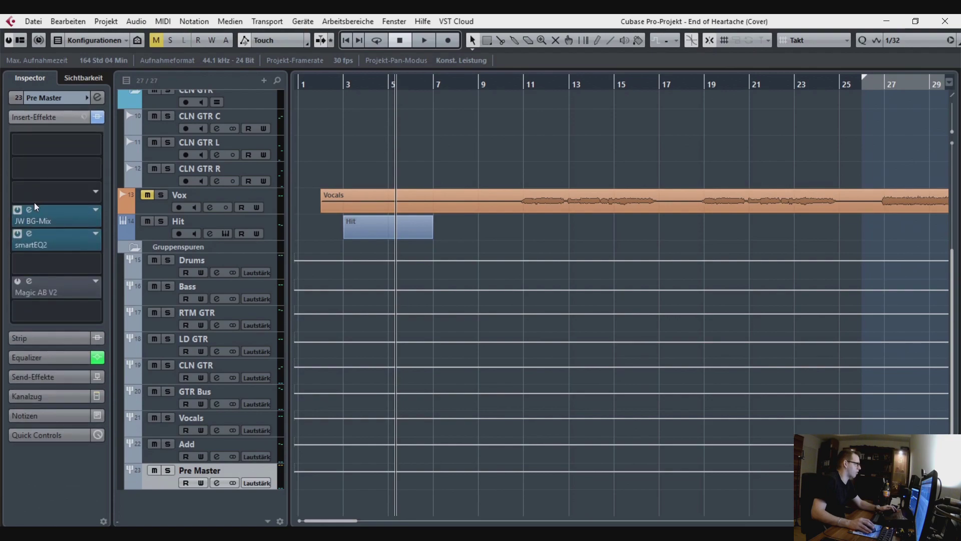
click(29, 211)
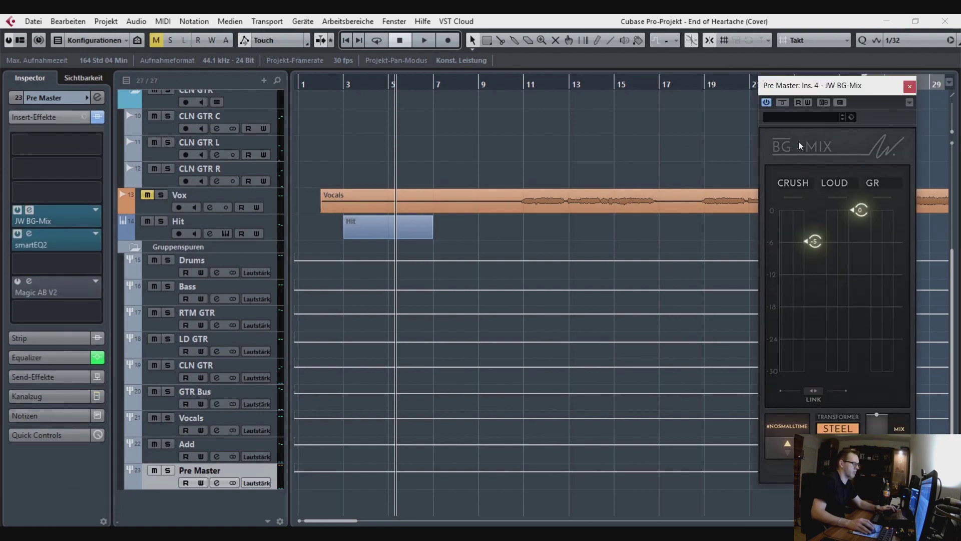
click(910, 87)
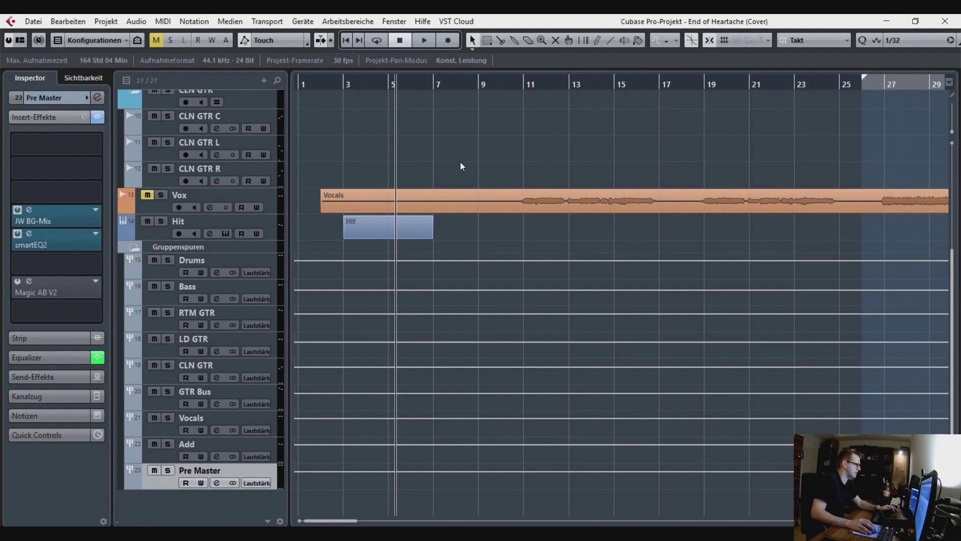
Inspect the smartEQ2 curve in insert slot 5 of the Pre Master group and close the plug-in
click(29, 234)
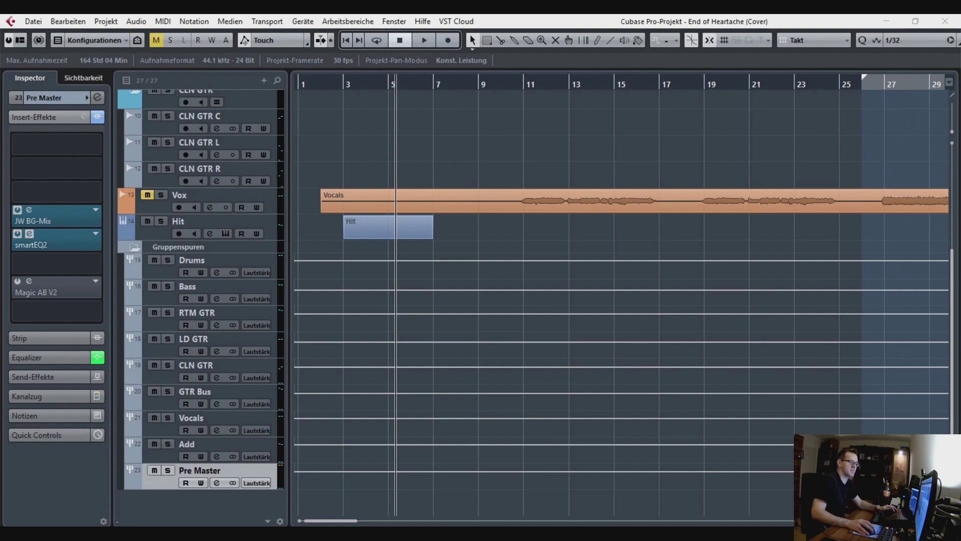
drag(960, 133, 357, 107)
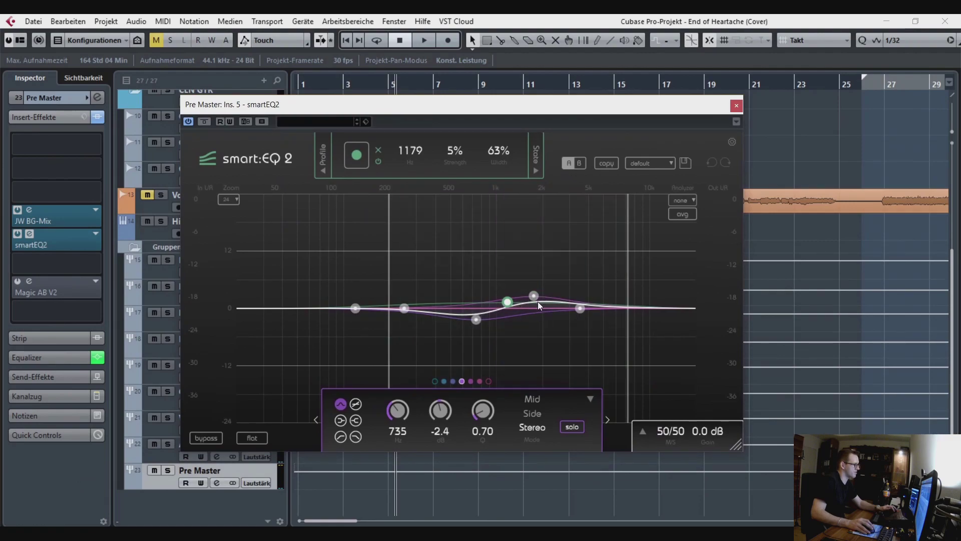
click(737, 106)
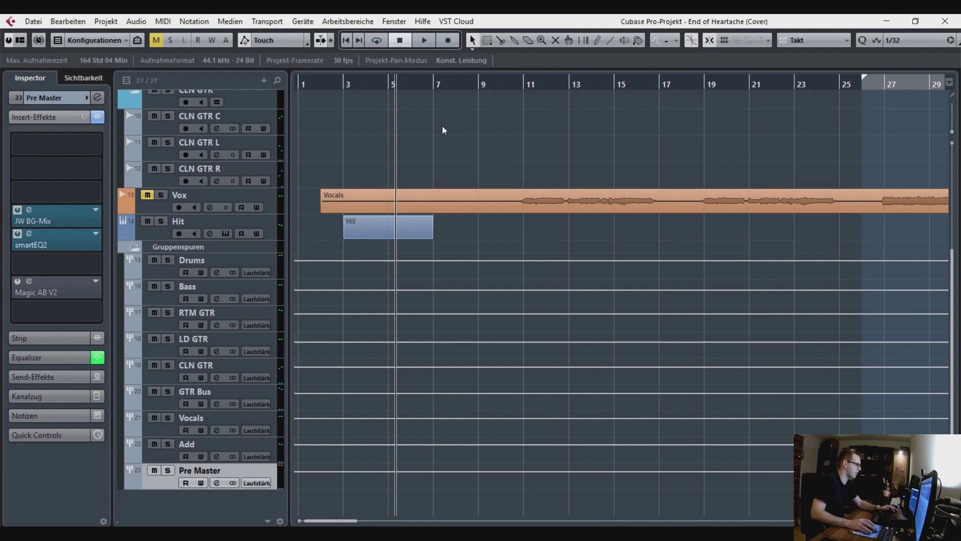
Inspect the Pre Master channel equalizer and reopen its smartEQ2 for comparison, closing the plug-in
click(94, 99)
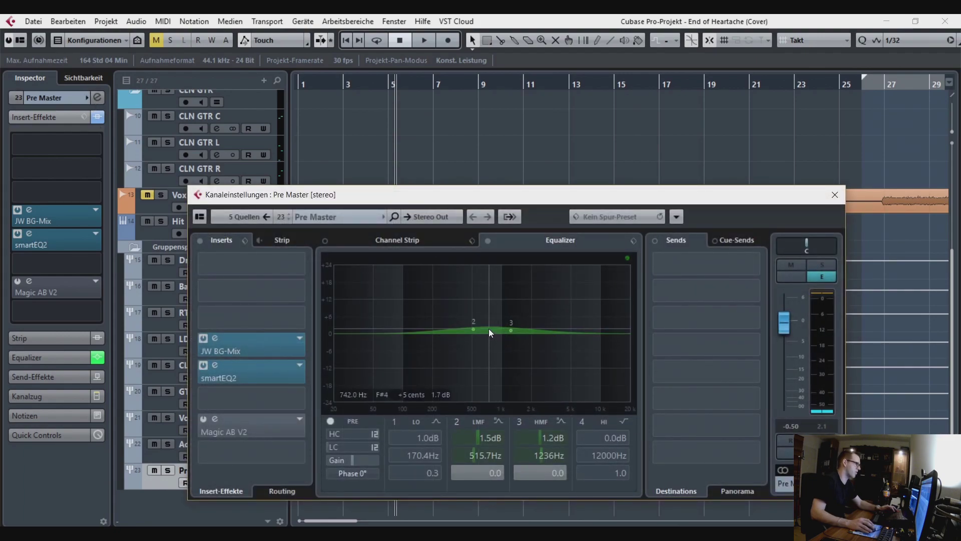
click(215, 366)
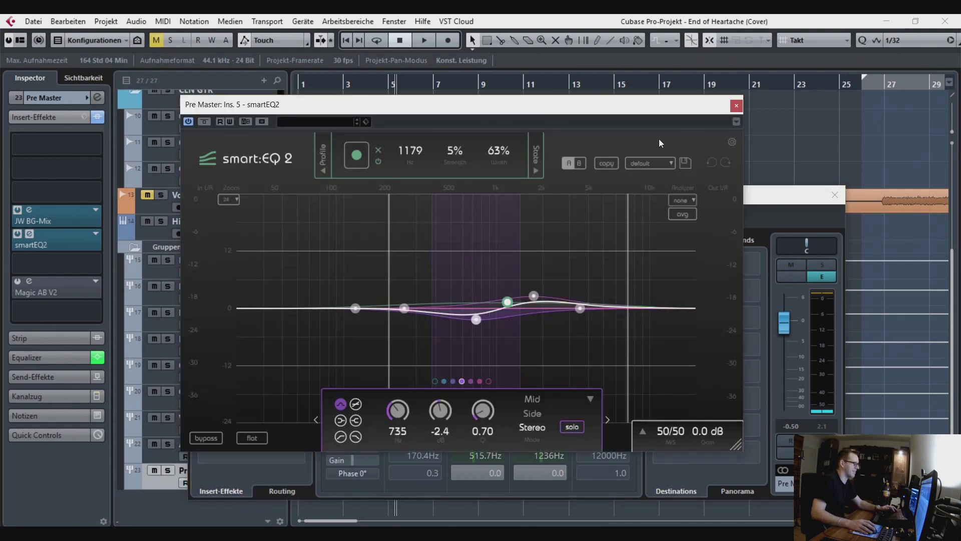
click(737, 107)
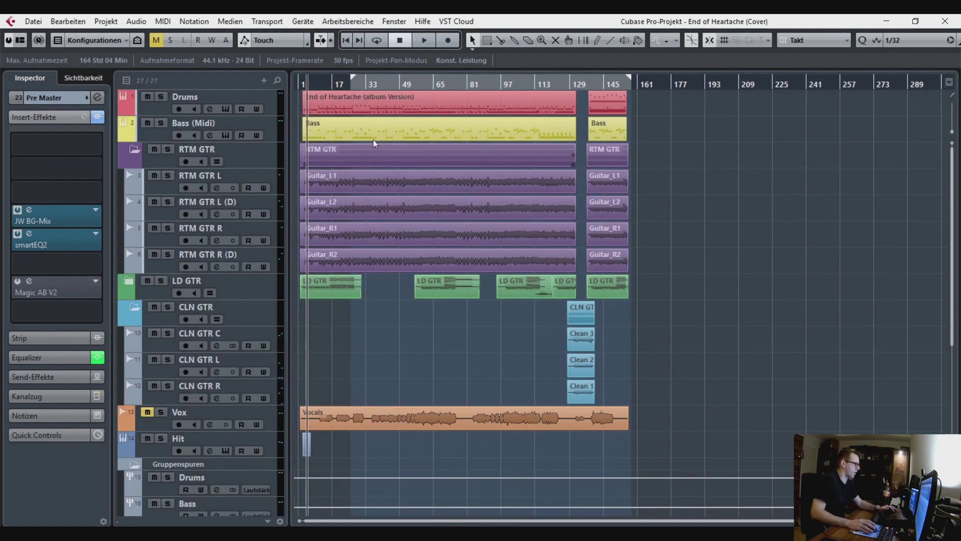
Unmute the Vox track, play the full mix from about bar 57 and stop playback
click(423, 84)
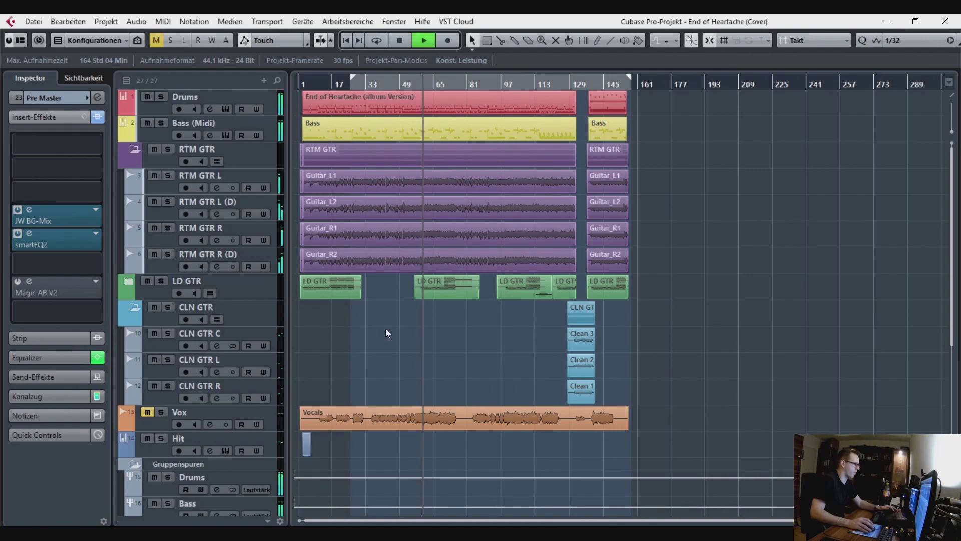
key(space)
click(147, 413)
key(space)
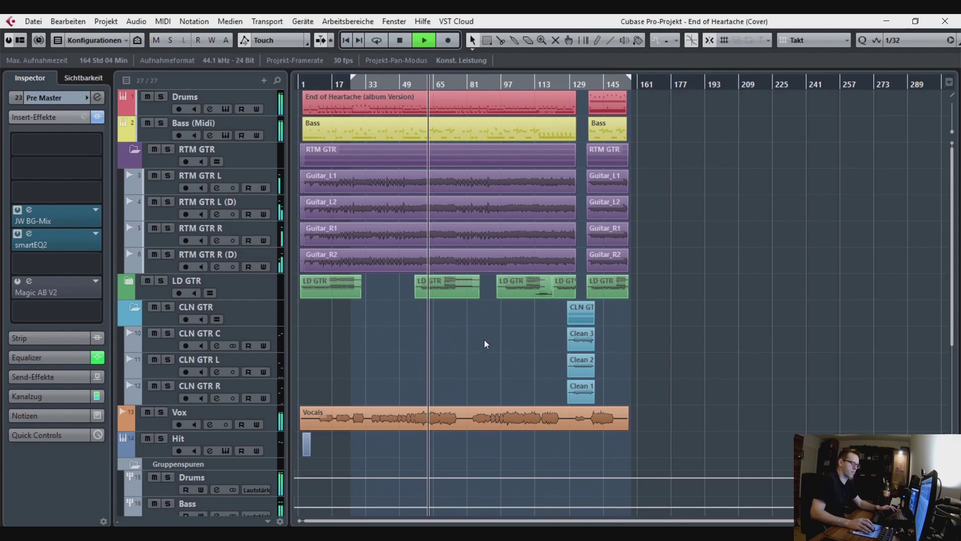
scroll(484, 340, up, 4)
scroll(485, 340, up, 1)
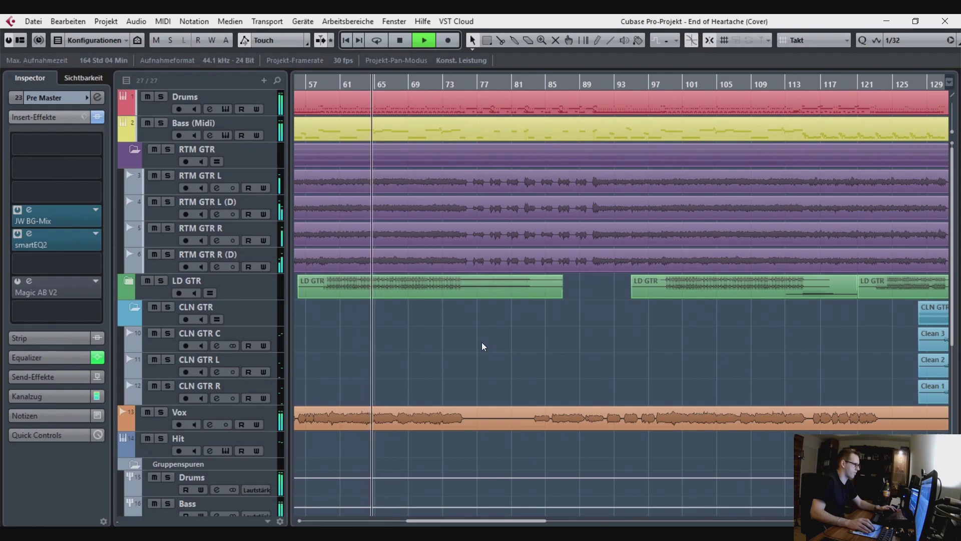
key(space)
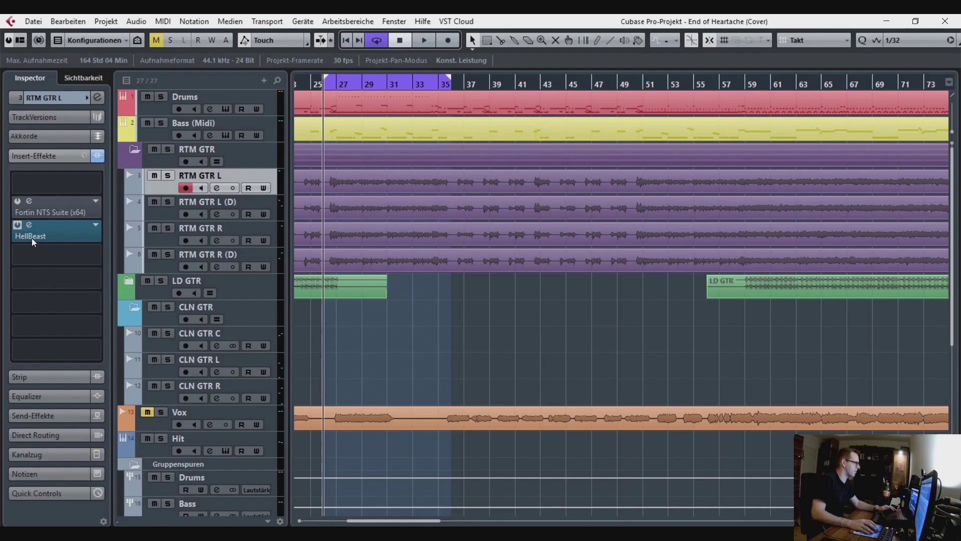
Check the insert effects on the RTM GTR L (D), R, R (D) and L tracks in turn
click(153, 214)
click(162, 238)
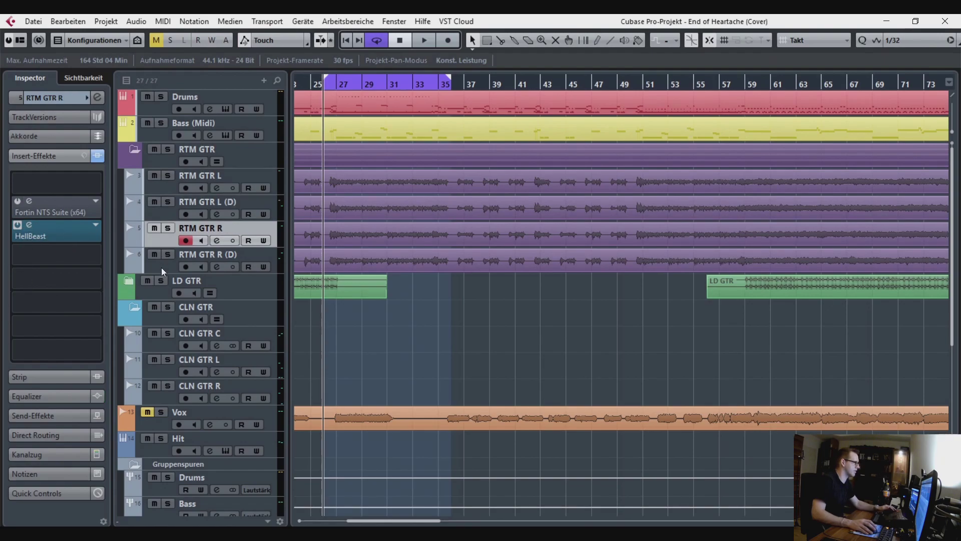
click(161, 267)
click(168, 191)
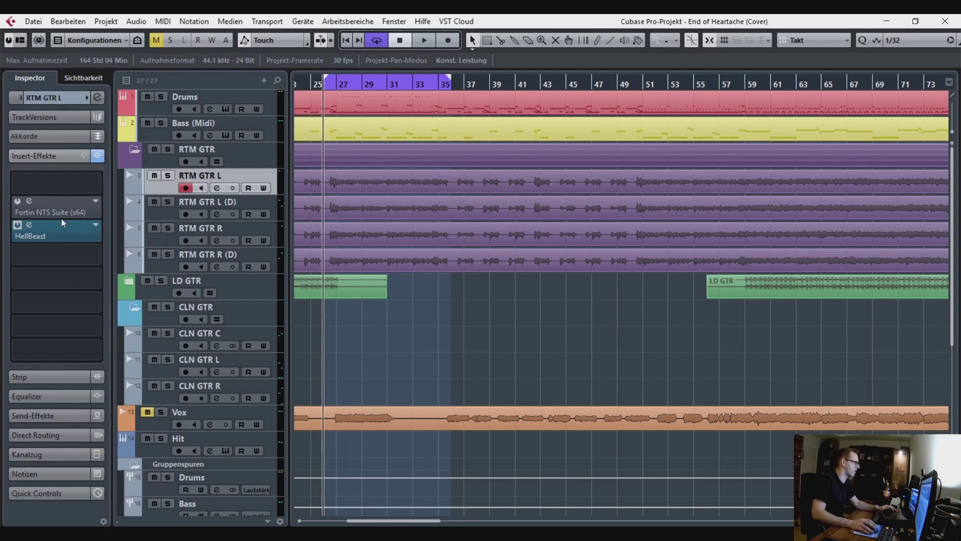
Solo the RTM GTR folder and play the rhythm guitars with Fortin NTS Suite active
click(166, 151)
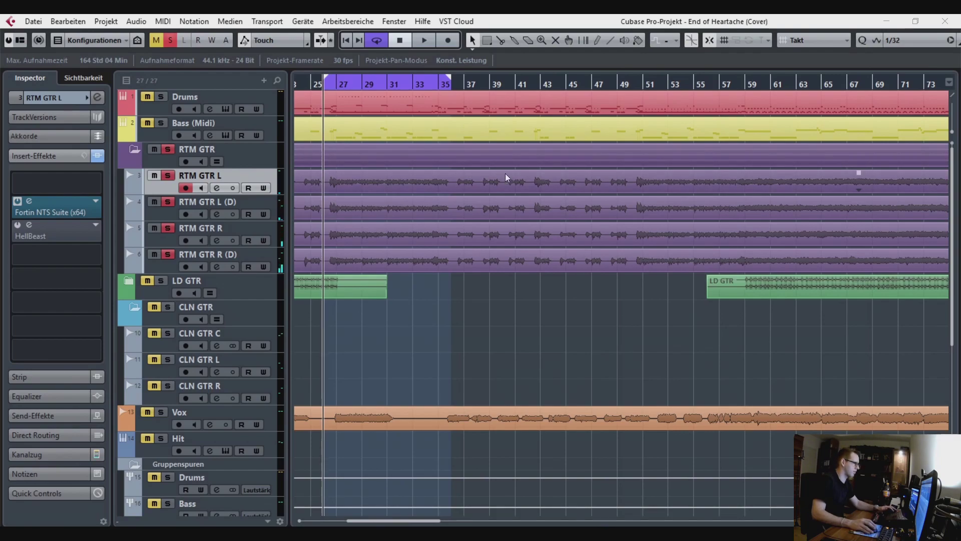
key(space)
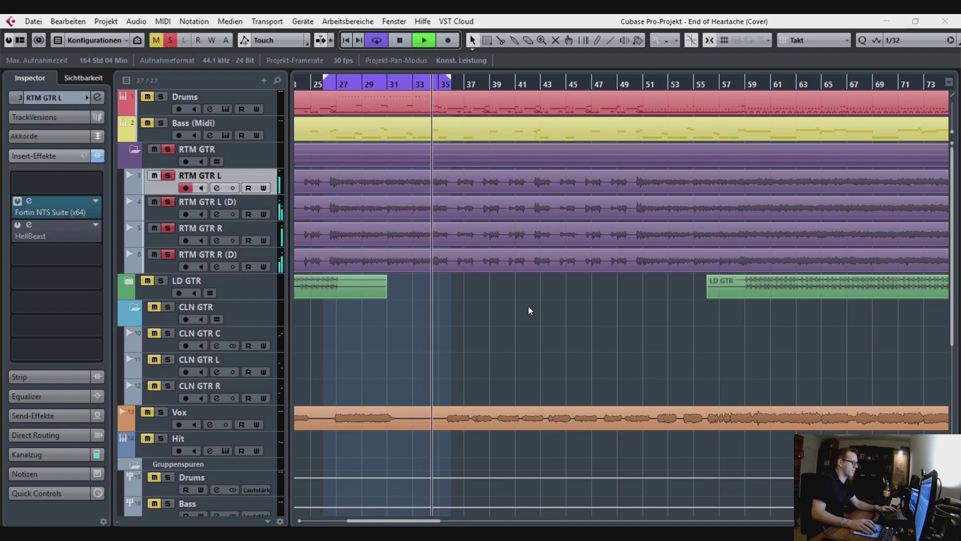
key(space)
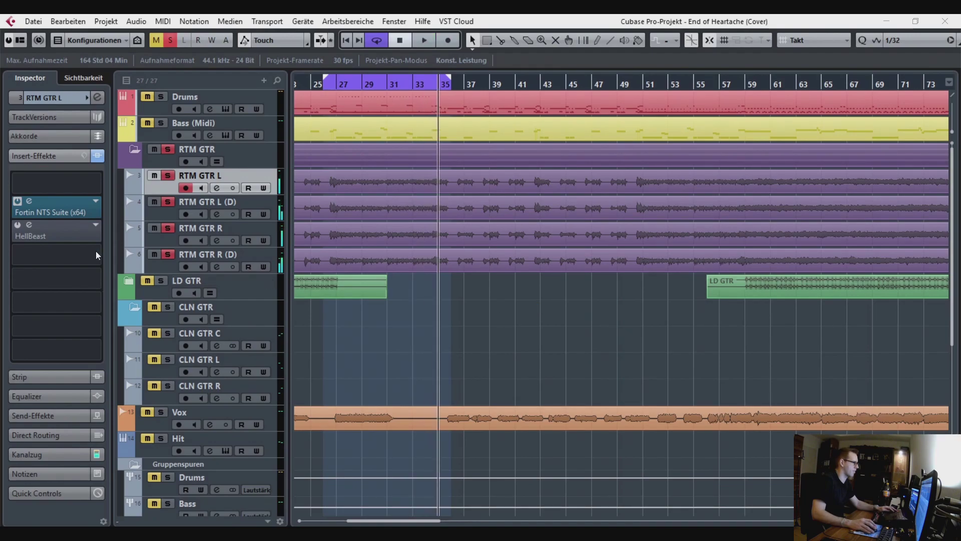
Bypass Fortin NTS Suite and activate HellBeast on RTM GTR L, playing the soloed rhythm guitars for comparison
click(17, 202)
click(18, 225)
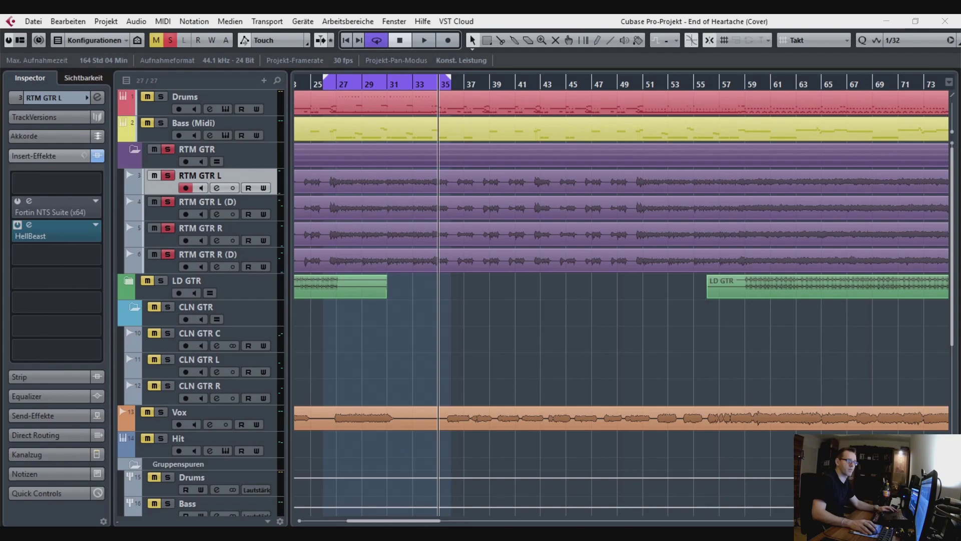
key(space)
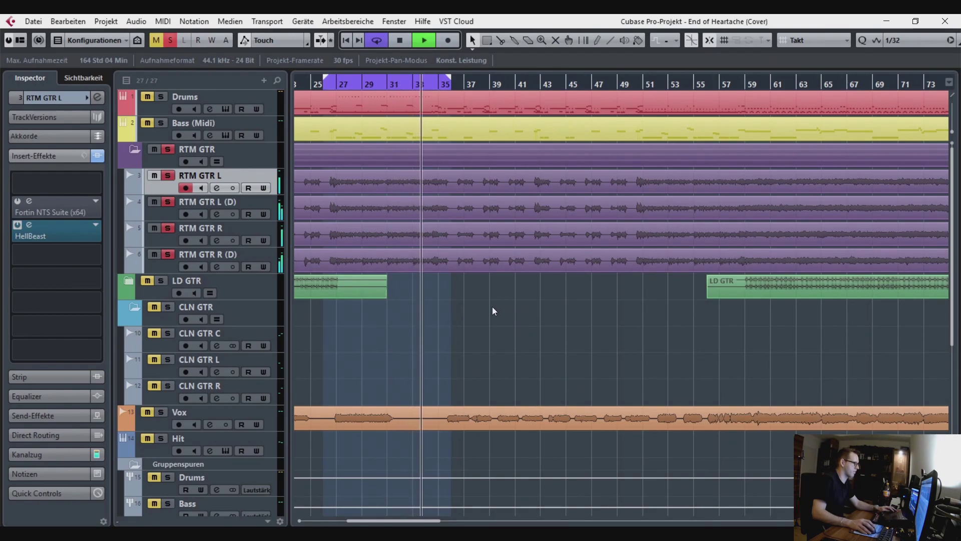
key(space)
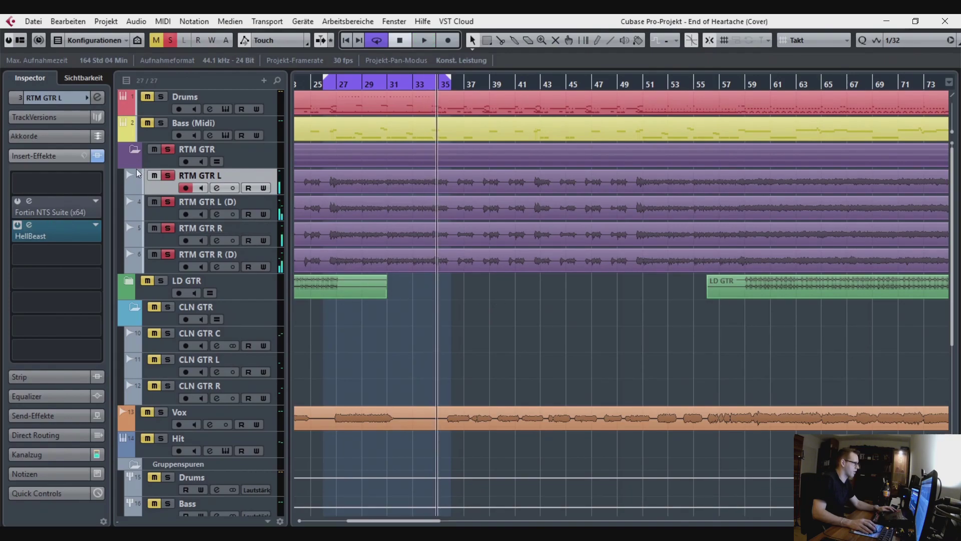
Unsolo the RTM GTR folder and play the mix from the cycle start with HellBeast active
click(173, 150)
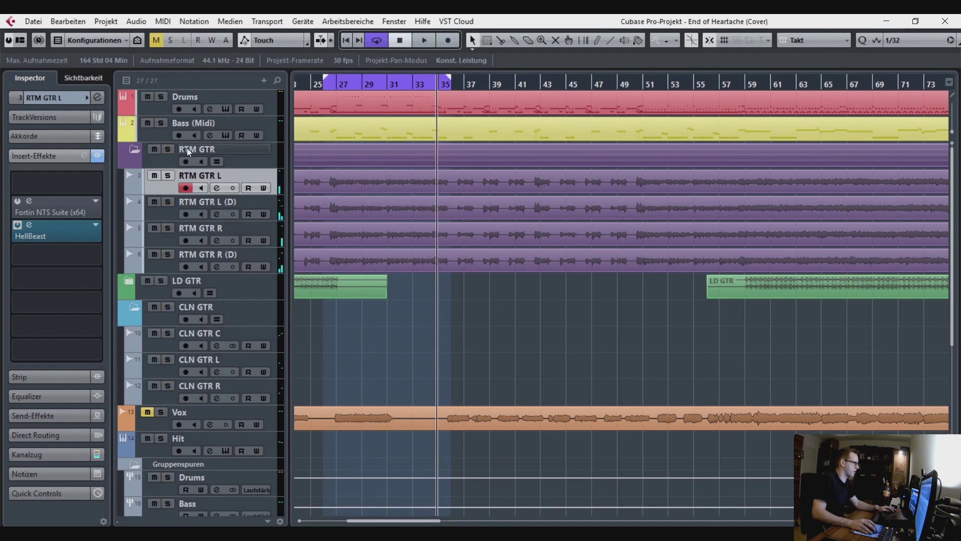
click(325, 103)
key(space)
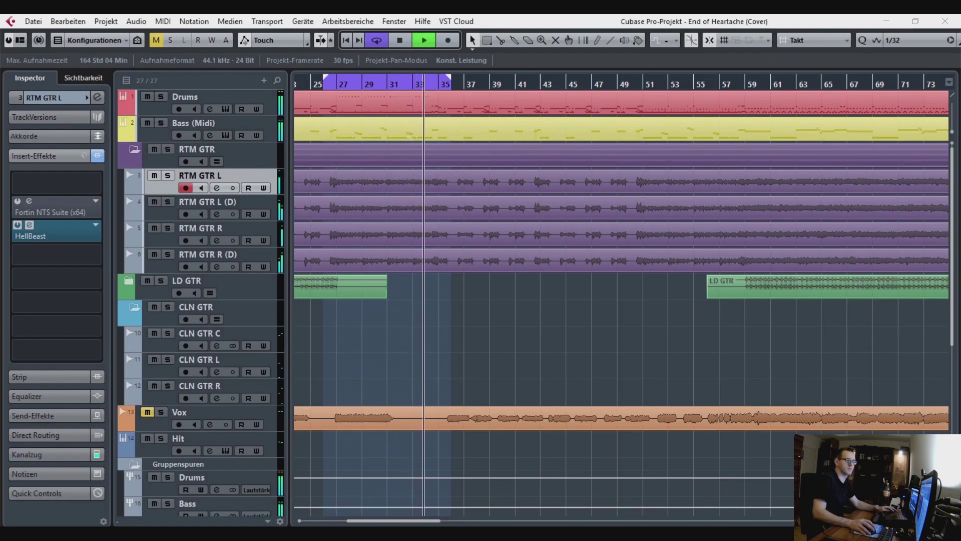
Stop playback, bring up the HellBeast editor for RTM GTR L, and inspect its Screamer pedal and amp controls
drag(960, 170, 569, 133)
key(space)
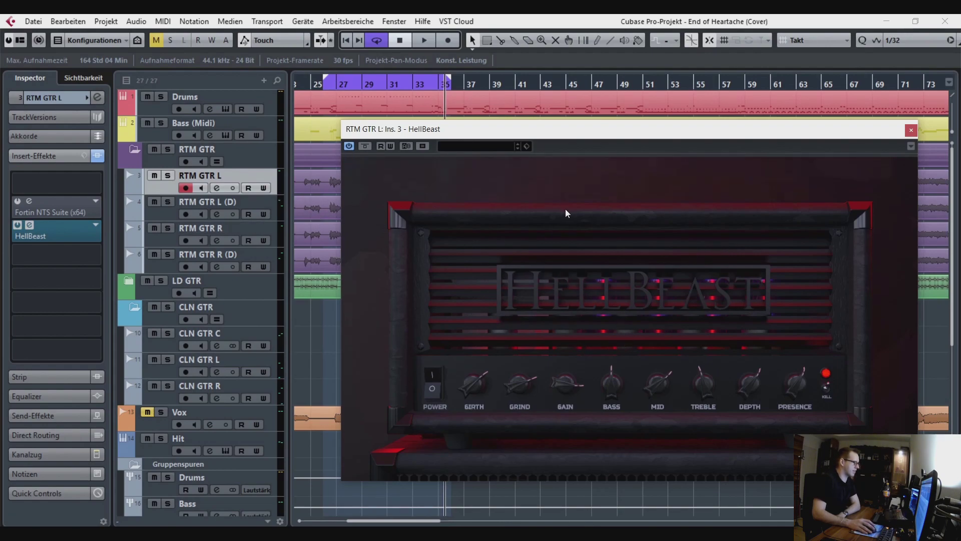
mouse_move(397, 174)
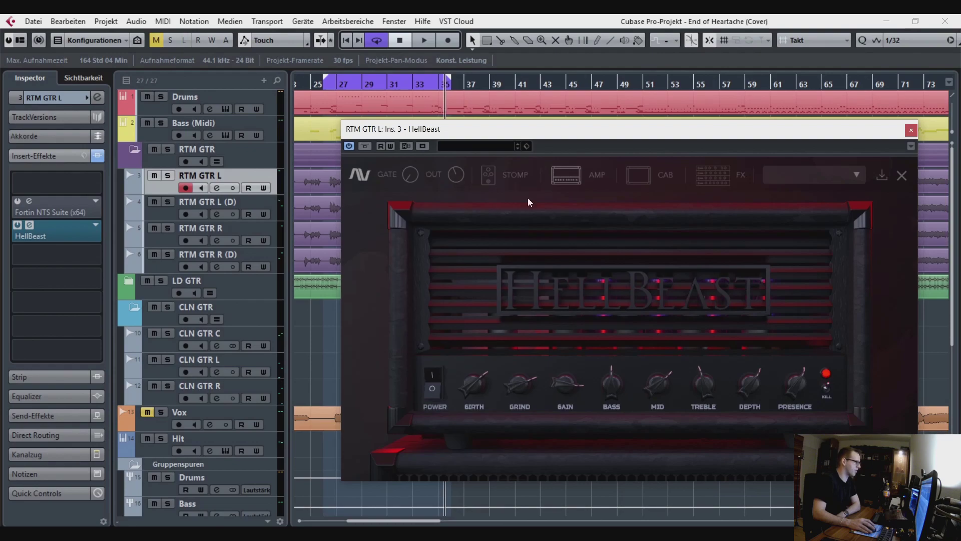
click(510, 175)
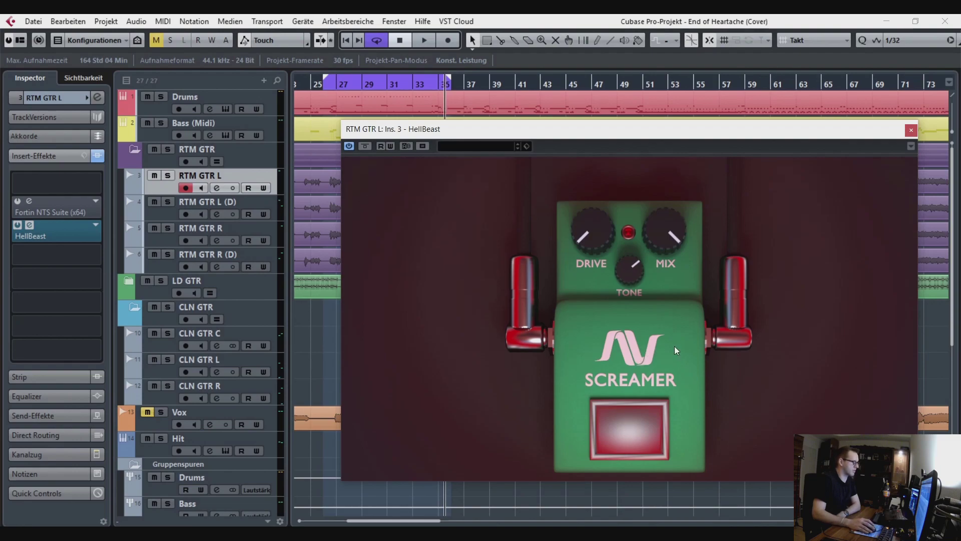
mouse_move(504, 172)
click(563, 172)
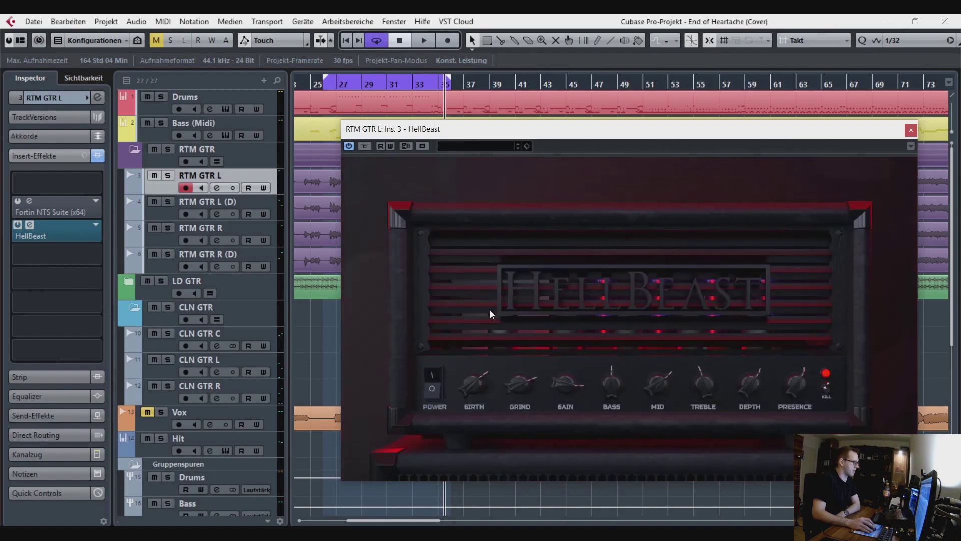
mouse_move(483, 392)
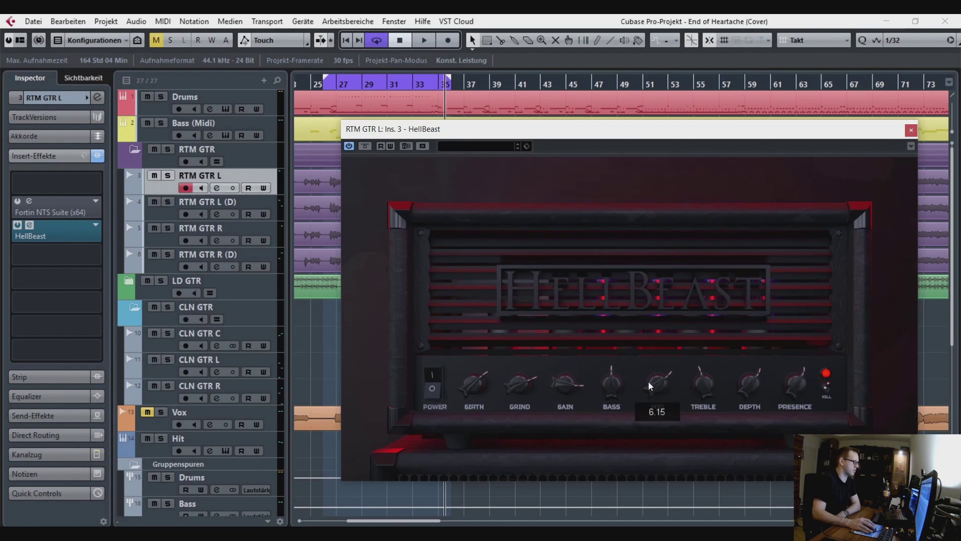
Review HellBeast's cabinet selections and effects rack, revisit the Screamer pedal and amp pages, and close the editor
mouse_move(683, 177)
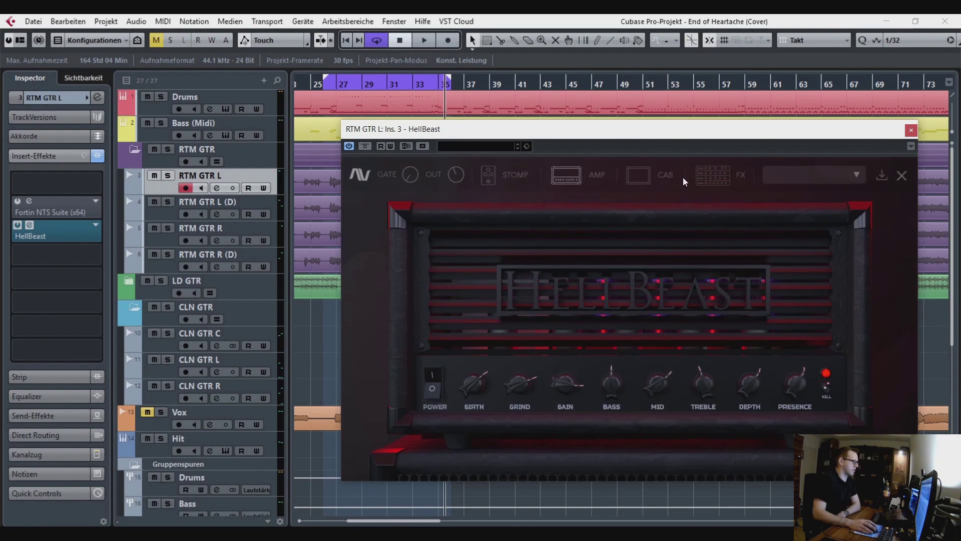
click(648, 182)
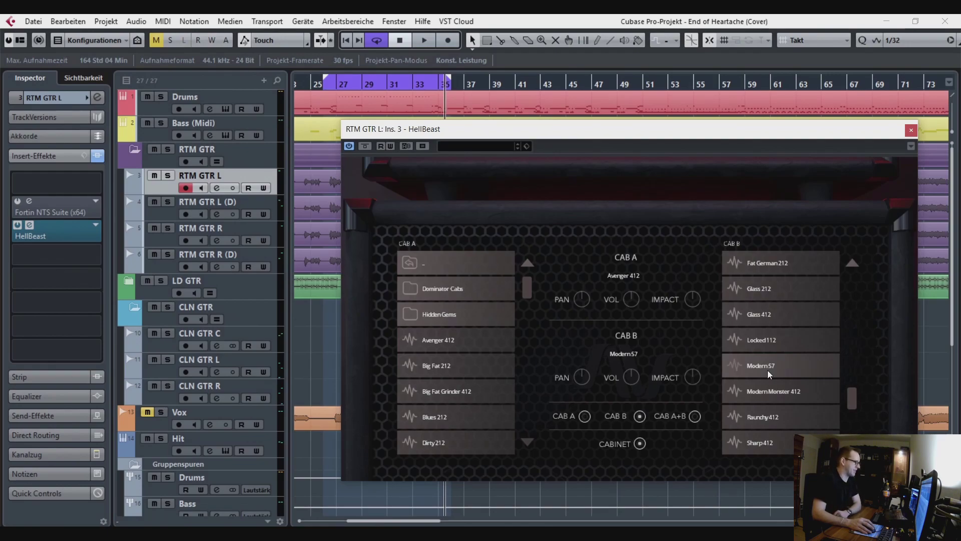
mouse_move(596, 177)
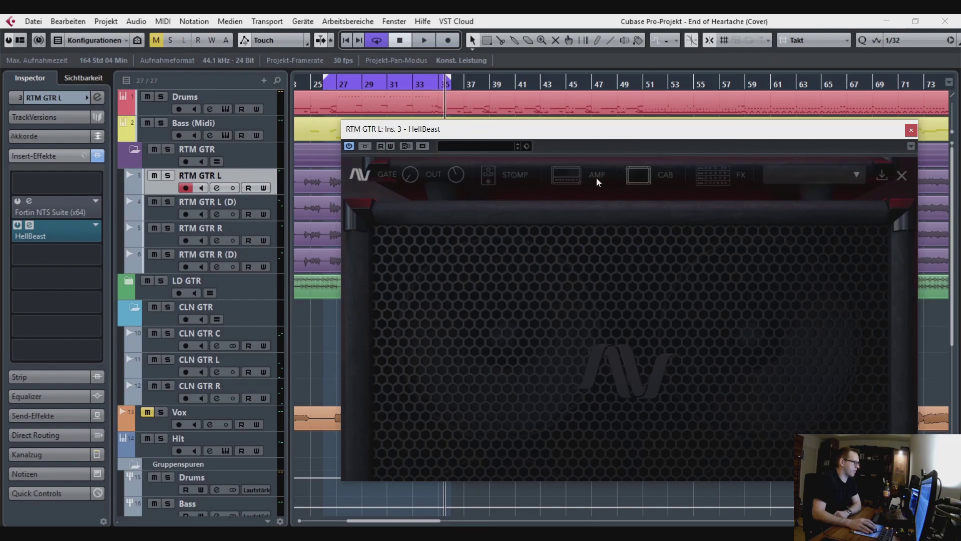
click(716, 177)
mouse_move(473, 234)
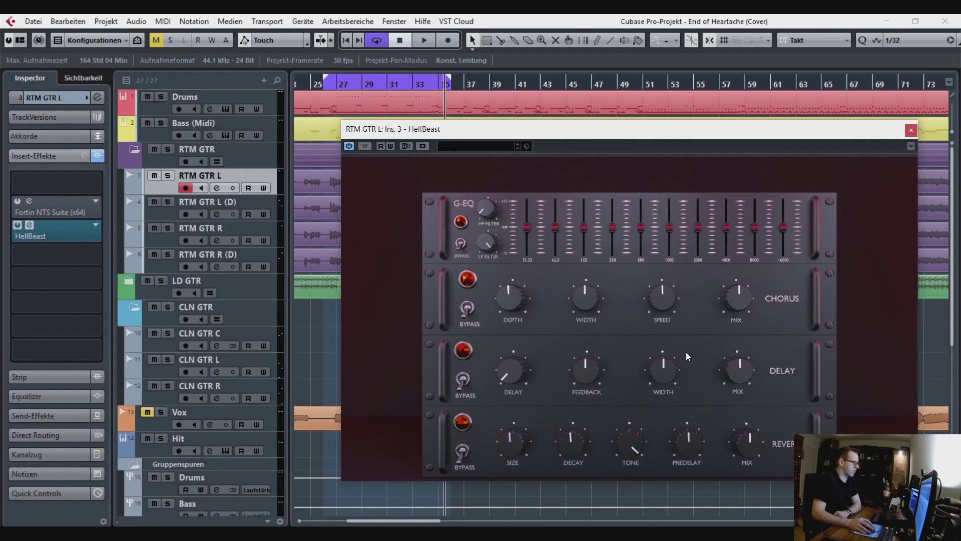
mouse_move(666, 183)
click(515, 179)
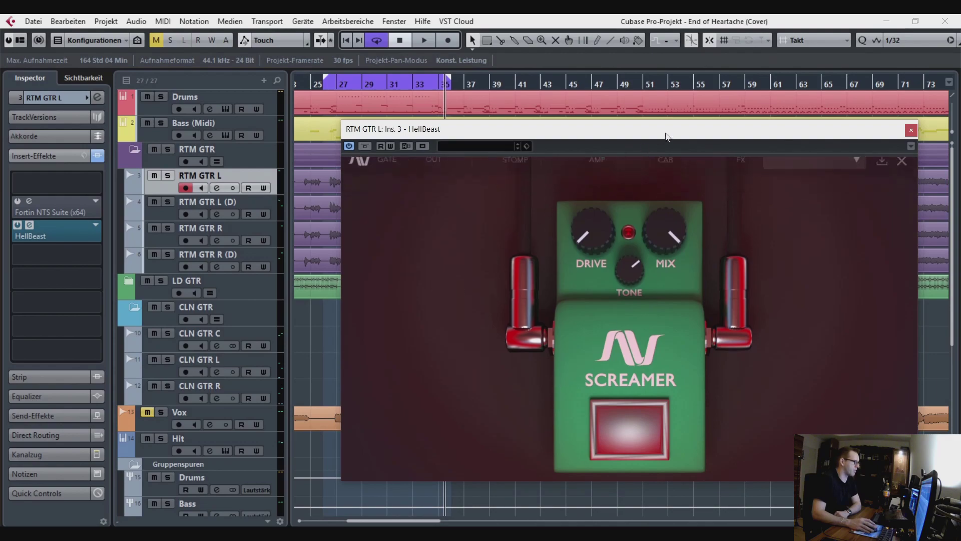
click(578, 176)
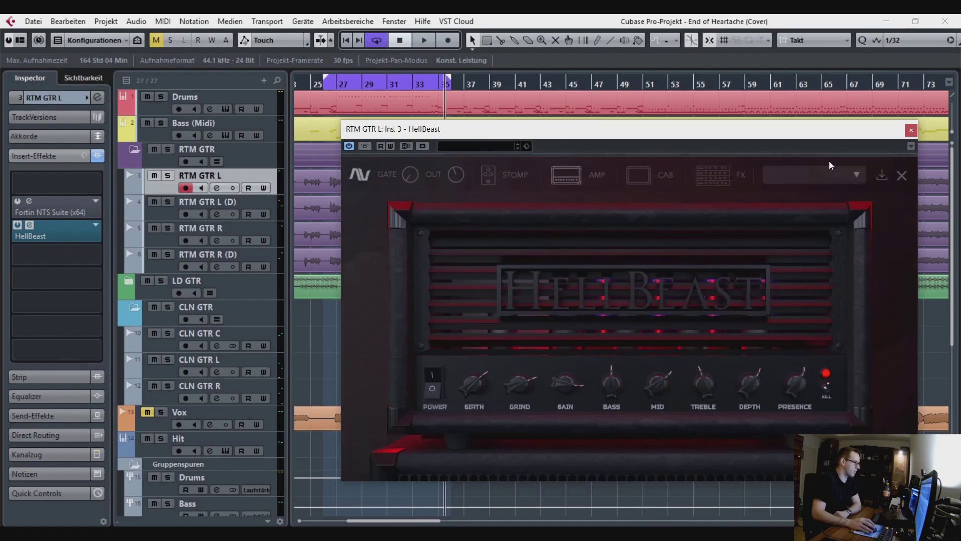
click(911, 130)
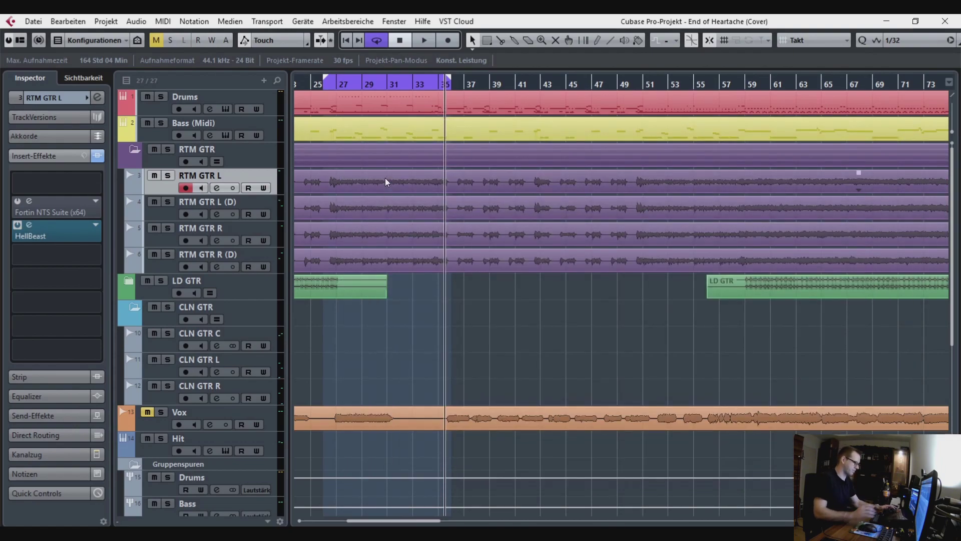
Play the mix from the cycle start with HellBeast, switching RTM GTR L back to Fortin NTS Suite for comparison
key(KP_1)
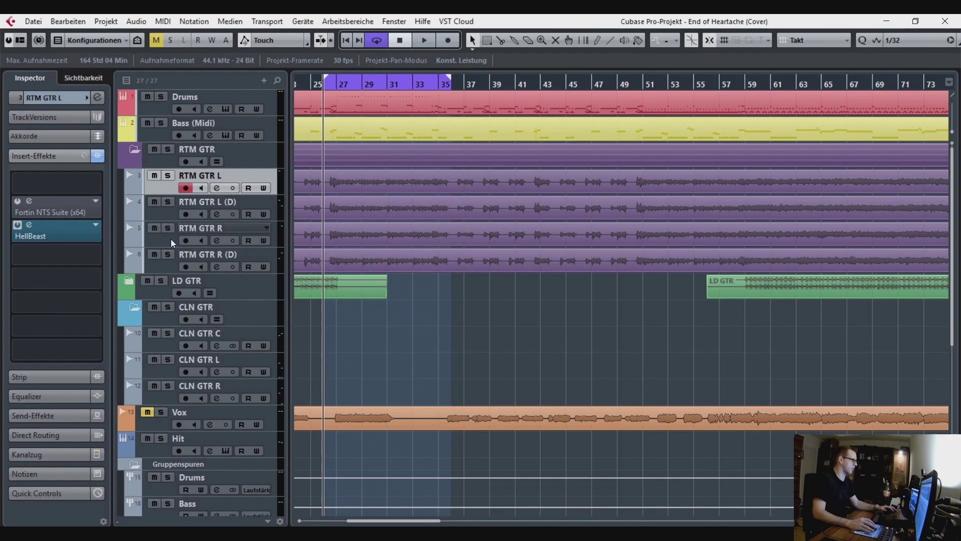
key(space)
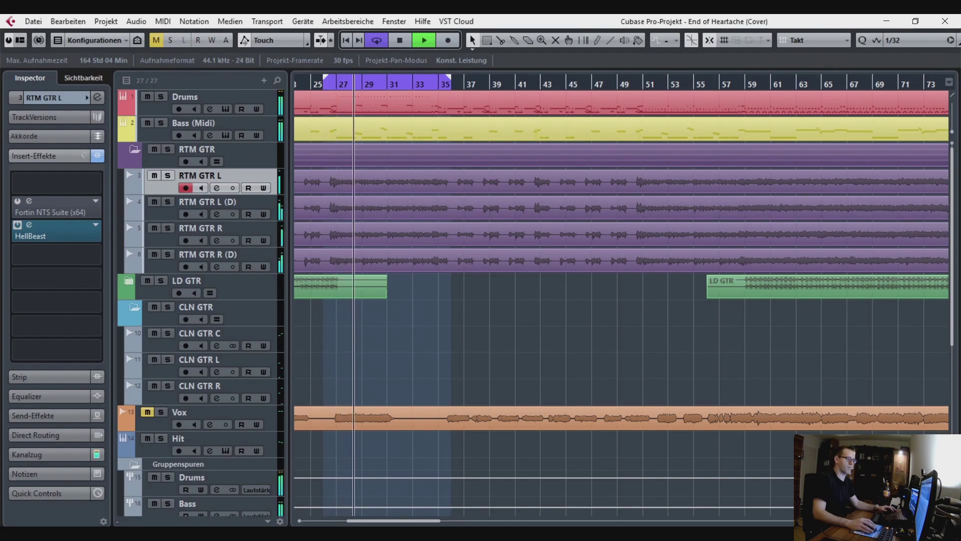
key(space)
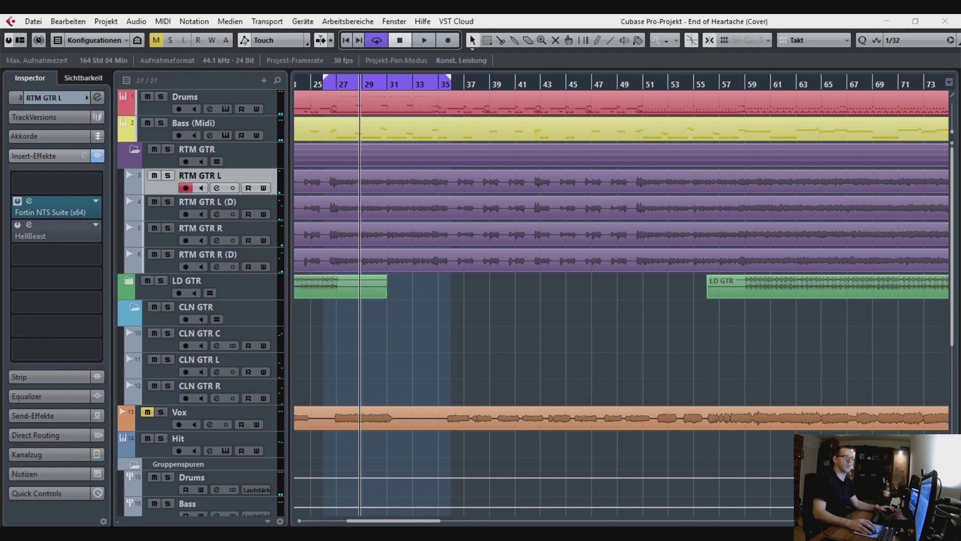
key(space)
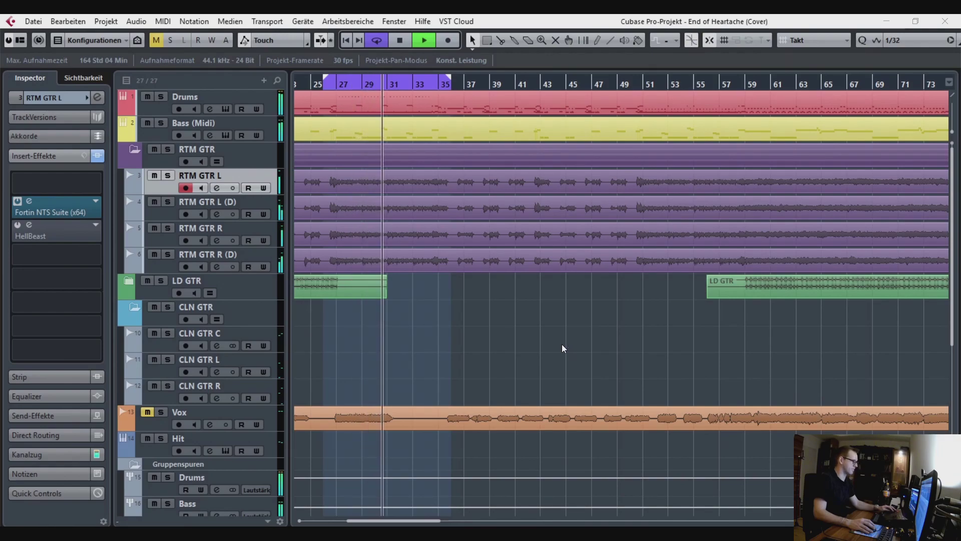
key(space)
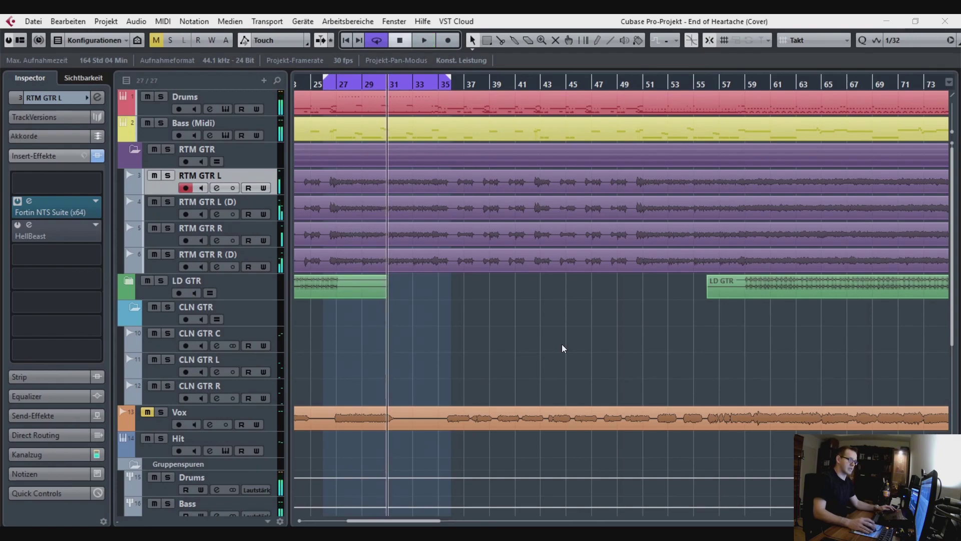